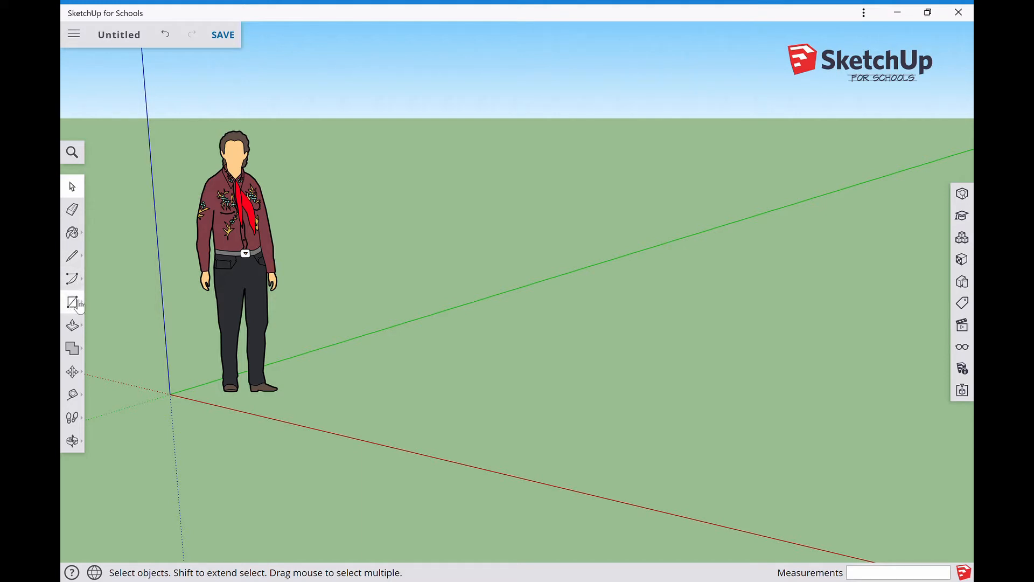
Orbit the view slightly around the scale figure and pan the scene sideways.
{"action": "left_click", "coordinate": [77, 303]}
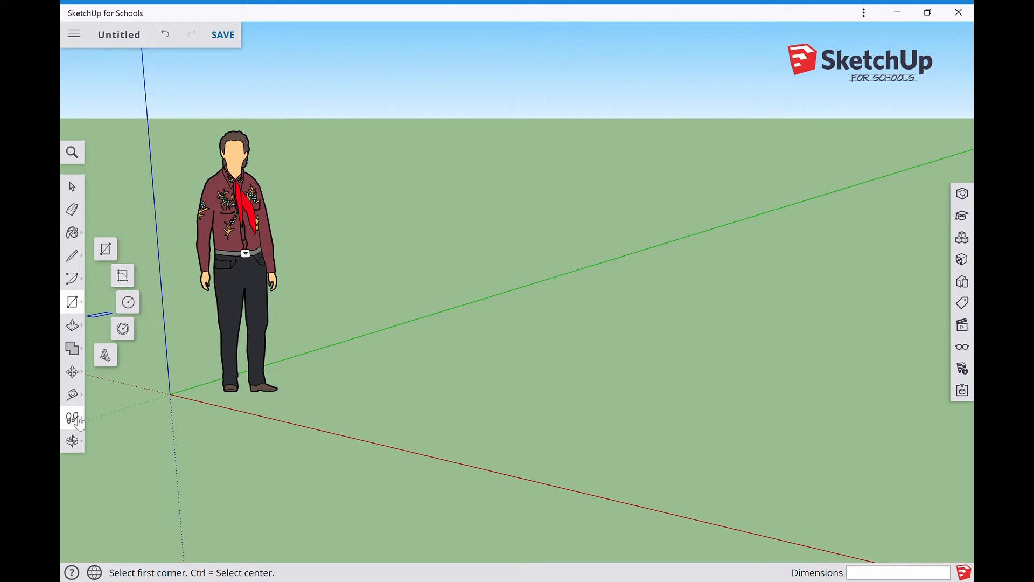
{"action": "left_click", "coordinate": [78, 443]}
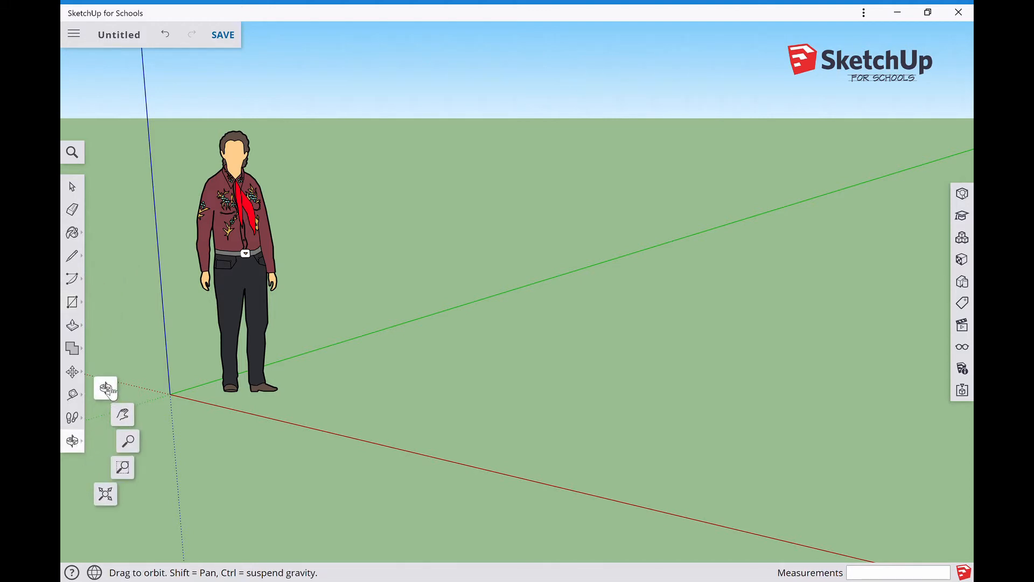
{"action": "left_click", "coordinate": [113, 397]}
{"action": "left_click_drag", "start_coordinate": [166, 415], "coordinate": [216, 433]}
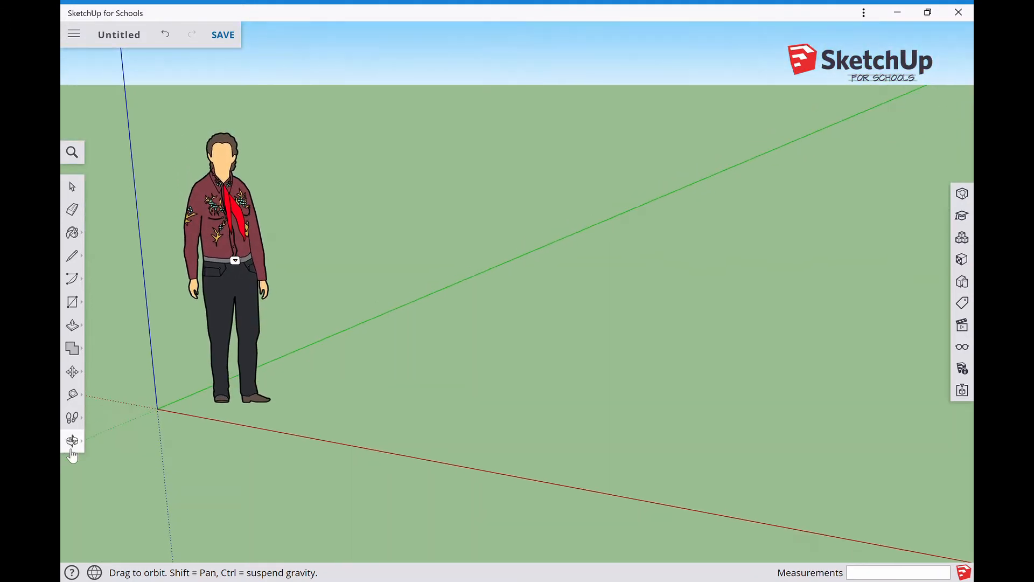
{"action": "left_click", "coordinate": [76, 442]}
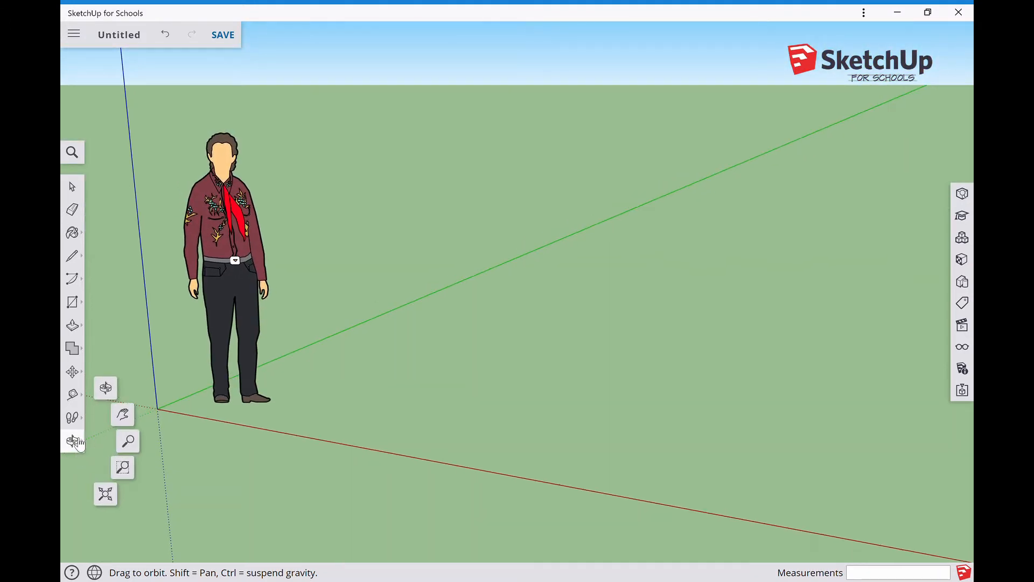
{"action": "left_click", "coordinate": [125, 415]}
{"action": "left_click_drag", "start_coordinate": [284, 445], "coordinate": [435, 459]}
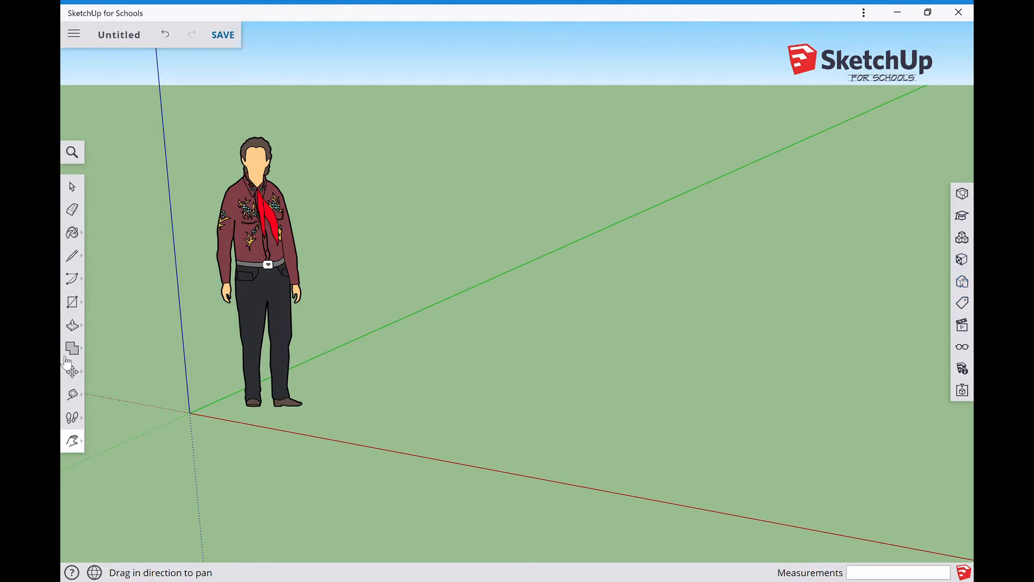
Set the model's length units to millimetres with a precision of 0 and a snap interval of 1 mm.
{"action": "left_click", "coordinate": [964, 372]}
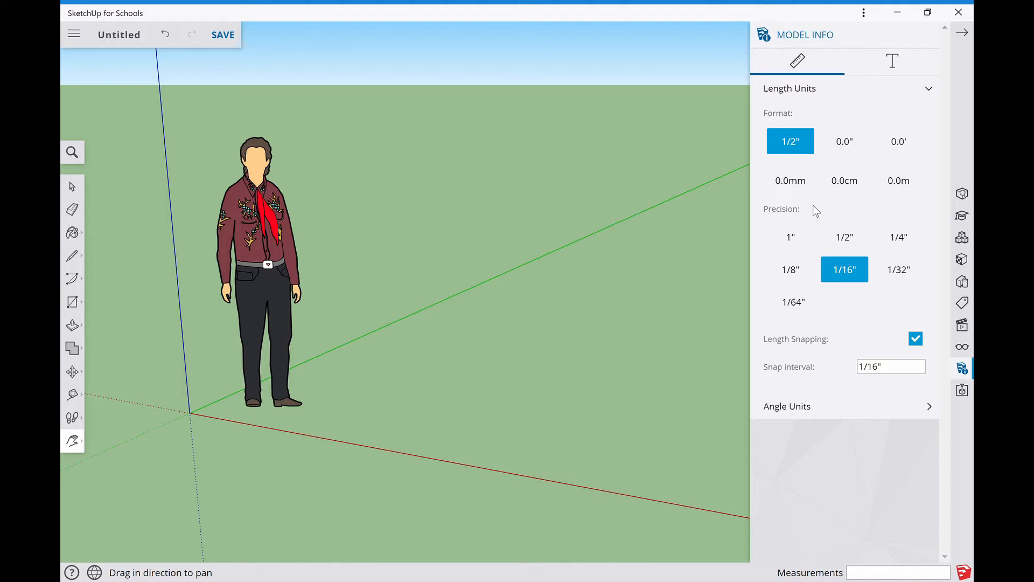
{"action": "left_click", "coordinate": [792, 183]}
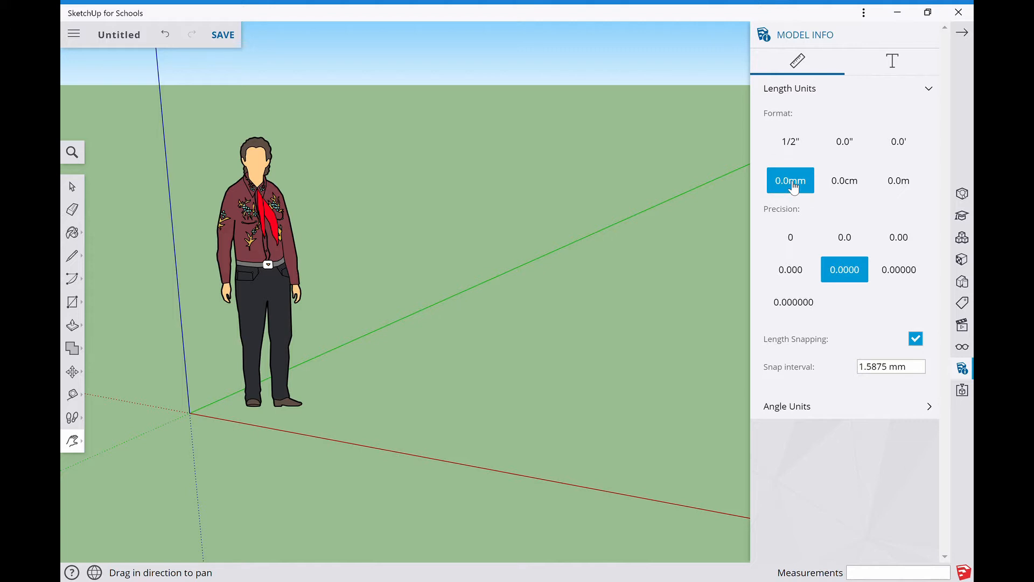
{"action": "left_click", "coordinate": [795, 242]}
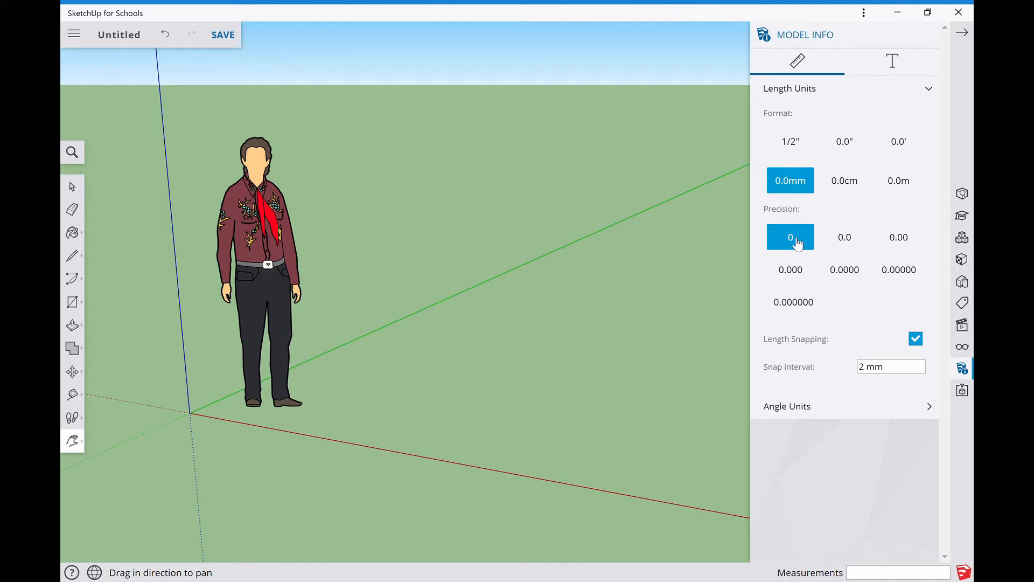
{"action": "double_click", "coordinate": [861, 367]}
{"action": "type", "text": "1"}
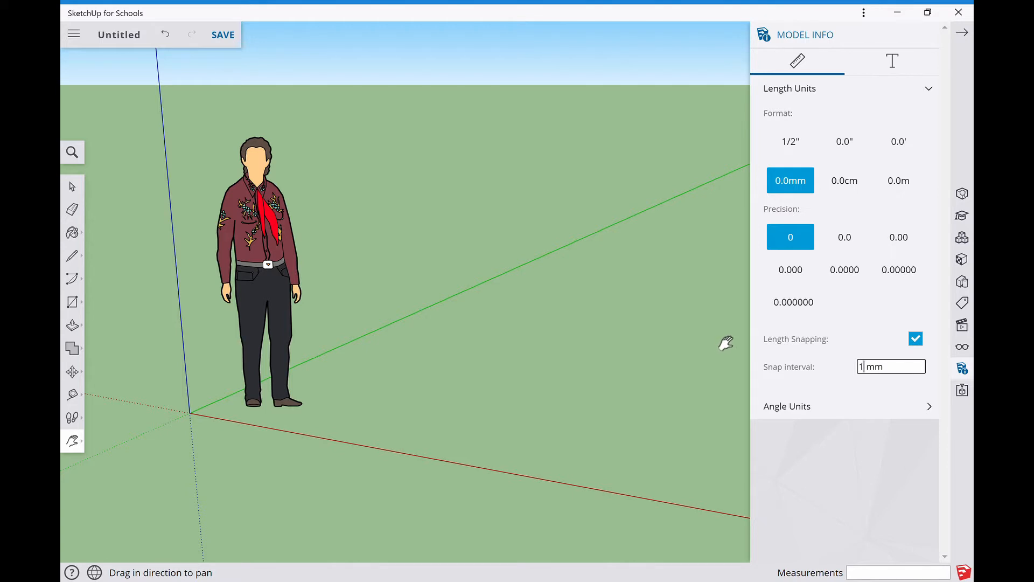
{"action": "left_click", "coordinate": [961, 33]}
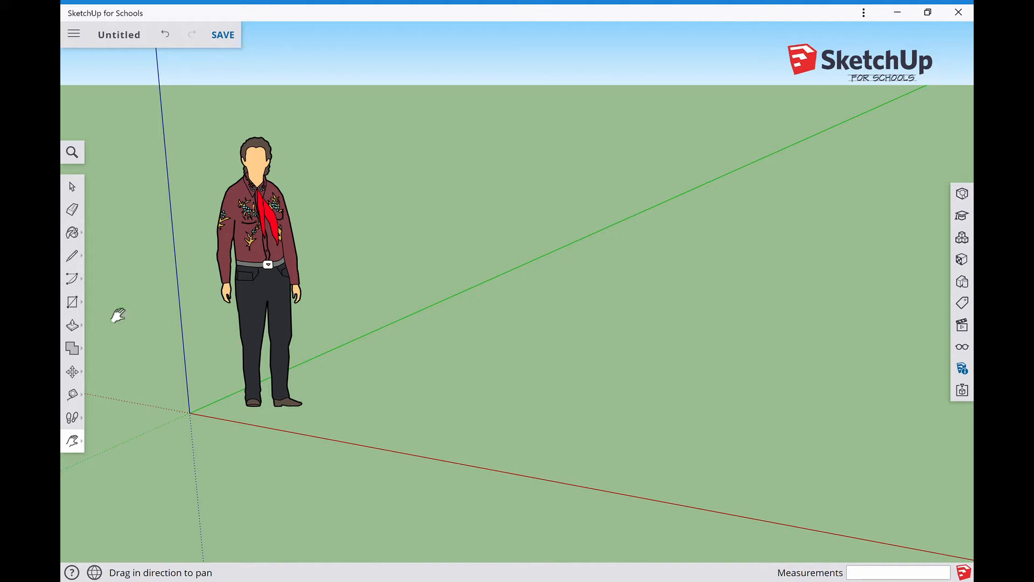
Draw a 140 × 420 mm rectangle on the ground plane beside the scale figure.
{"action": "left_click", "coordinate": [72, 301]}
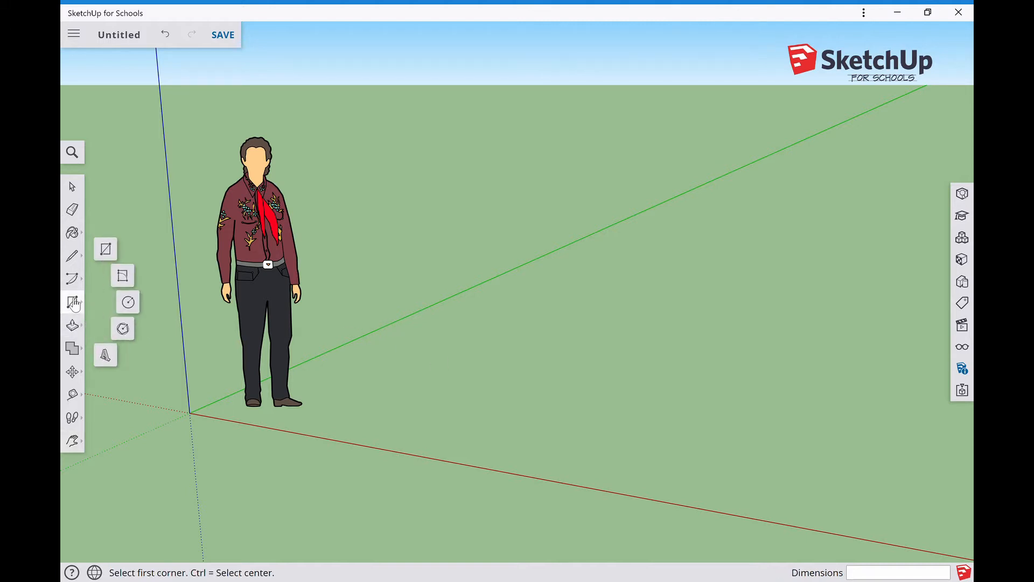
{"action": "left_click", "coordinate": [400, 432]}
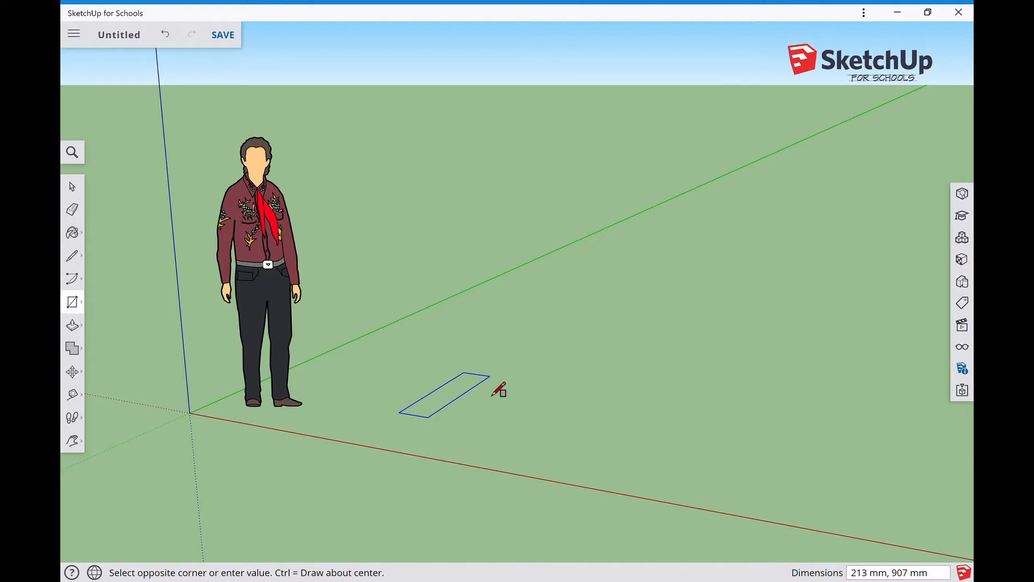
{"action": "type", "text": "140"}
{"action": "type", "text": ",420"}
{"action": "key", "text": "Return"}
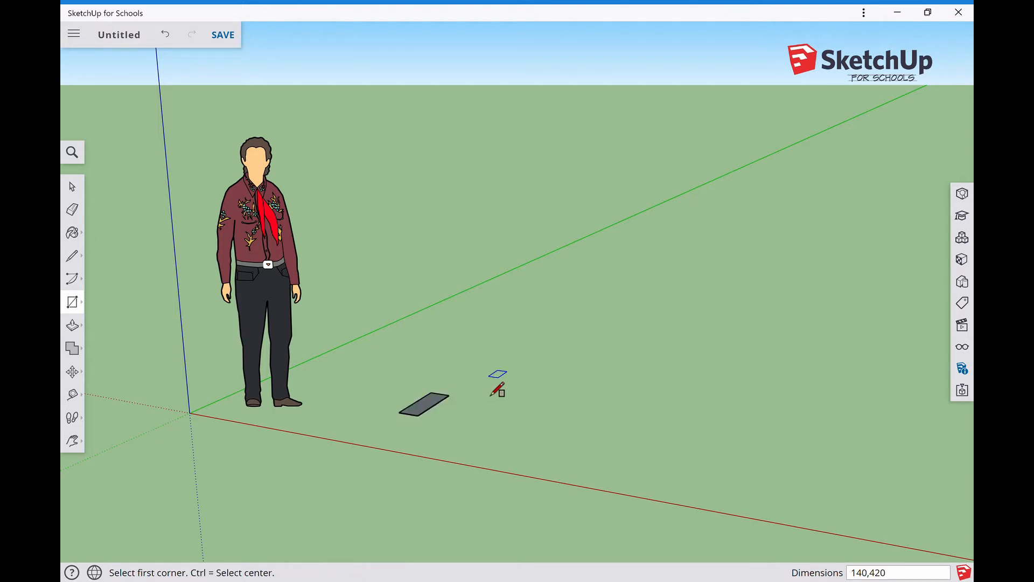
Extrude the rectangle upward with Push/Pull to a thickness of 19 mm.
{"action": "scroll", "coordinate": [427, 410], "scroll_direction": "up", "scroll_amount": 5}
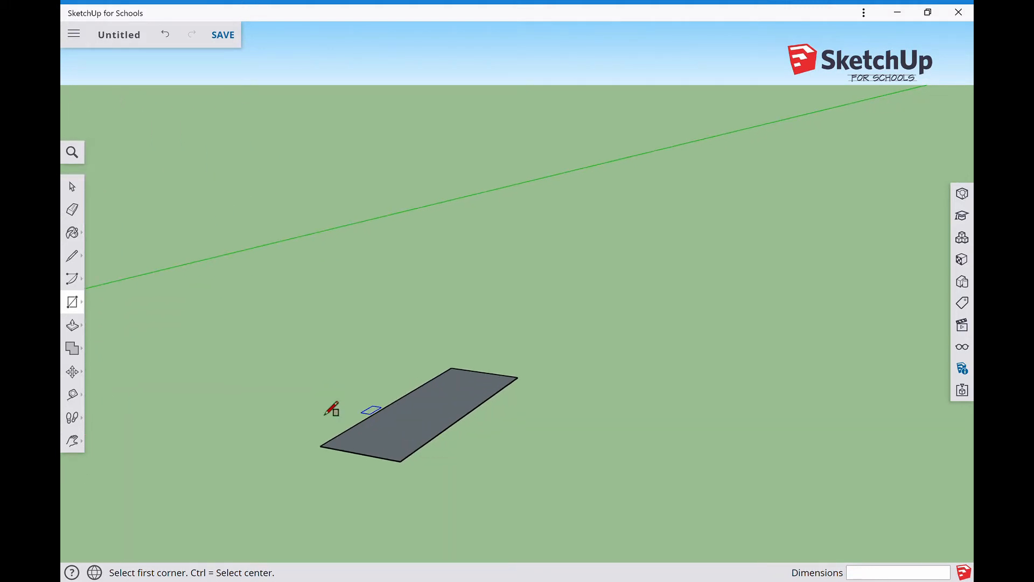
{"action": "left_click", "coordinate": [77, 333]}
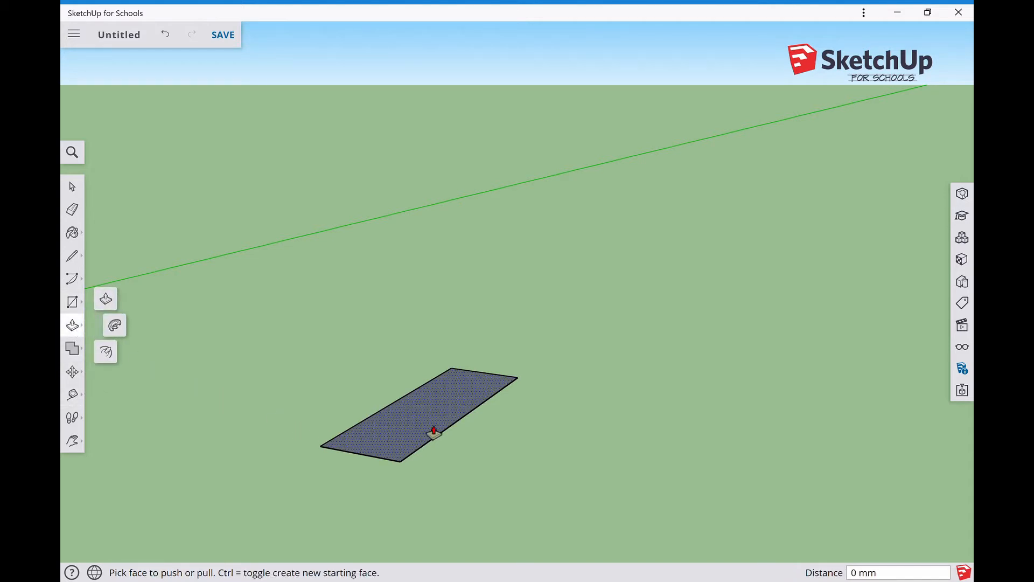
{"action": "left_click_drag", "start_coordinate": [431, 430], "coordinate": [432, 415]}
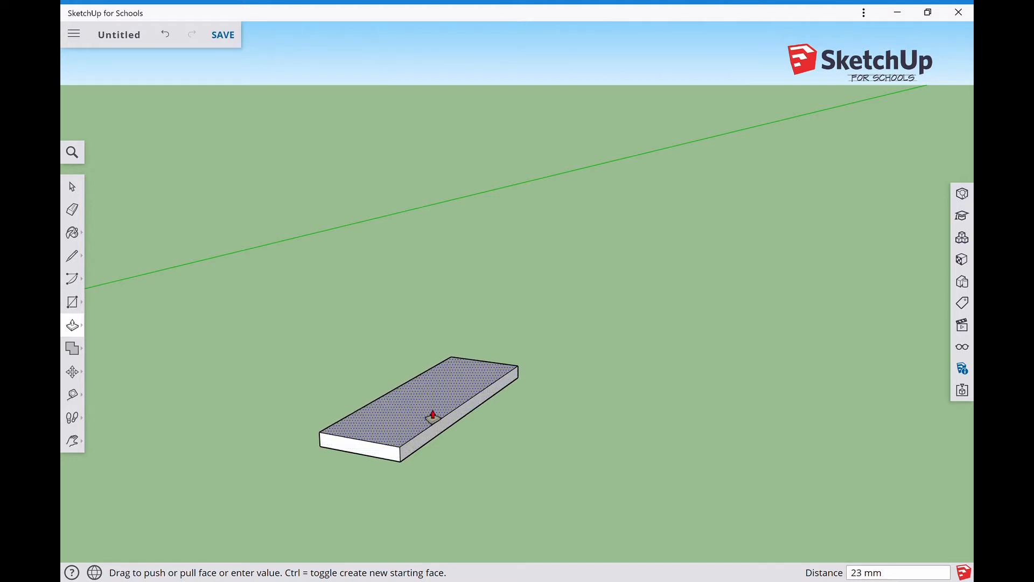
{"action": "type", "text": "19"}
{"action": "key", "text": "Return"}
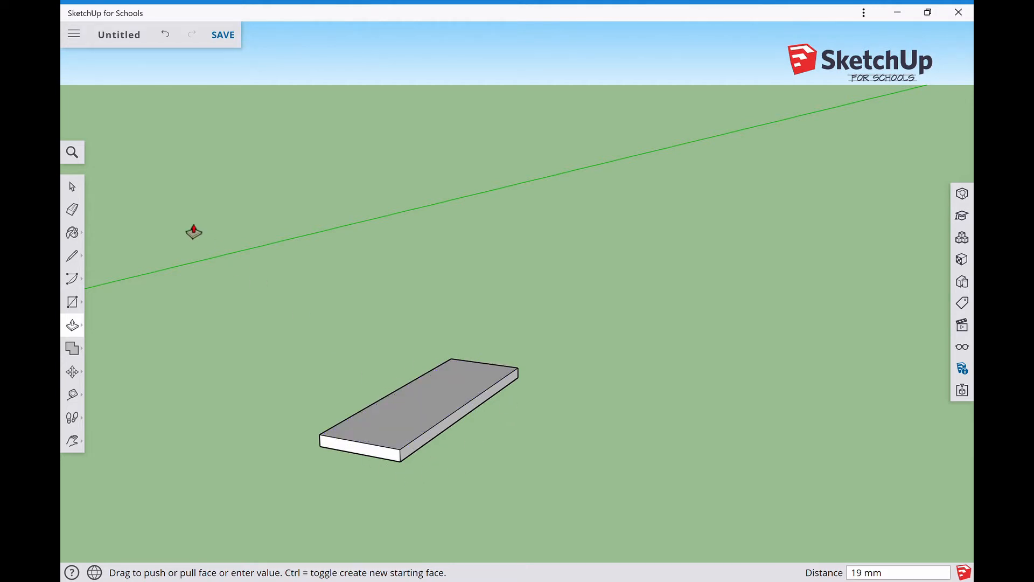
Select the whole board and make it a component with the definition name "top".
{"action": "left_click", "coordinate": [72, 186]}
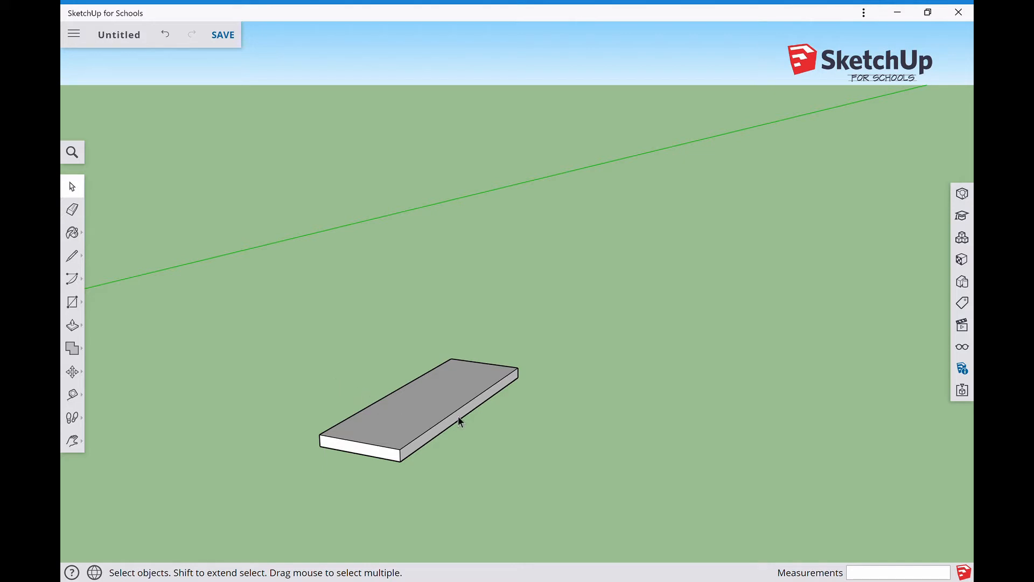
{"action": "triple_click", "coordinate": [431, 419]}
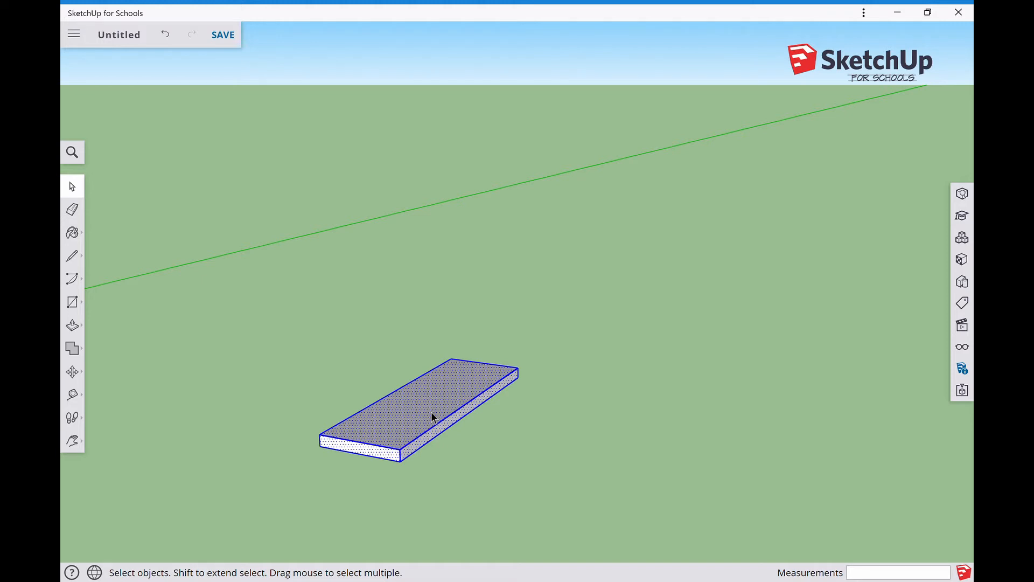
{"action": "right_click", "coordinate": [431, 415]}
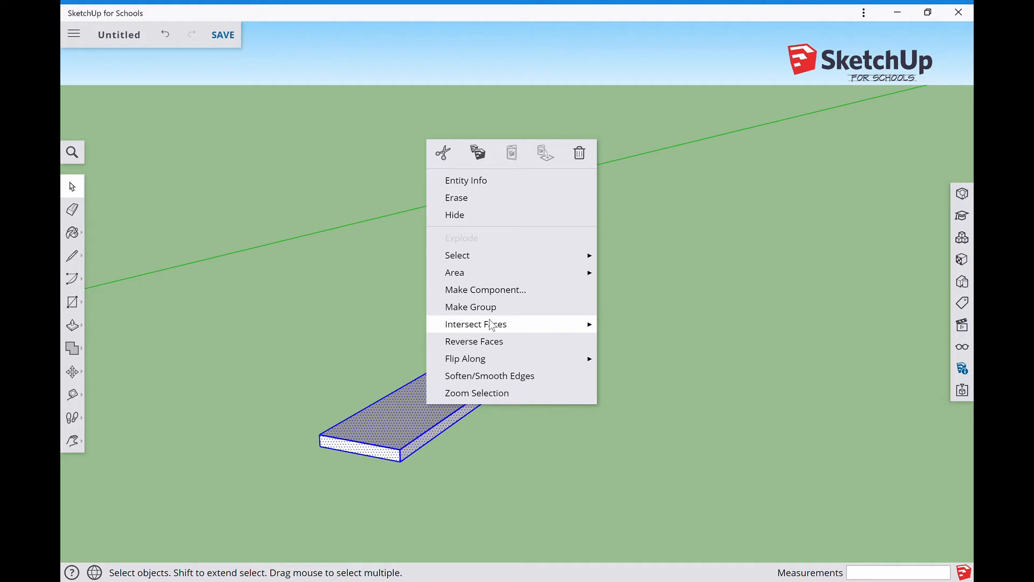
{"action": "left_click", "coordinate": [482, 289]}
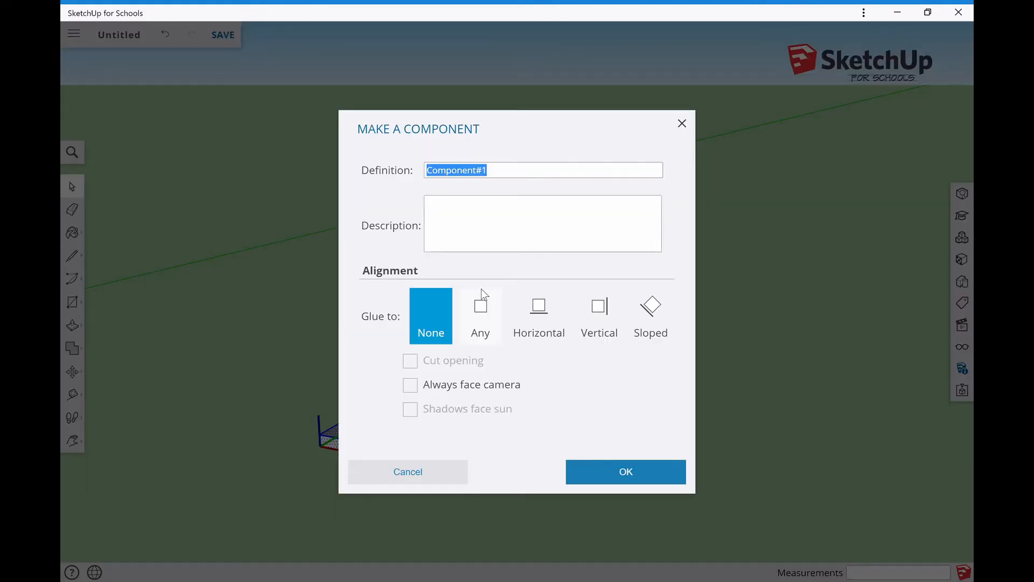
{"action": "type", "text": "top"}
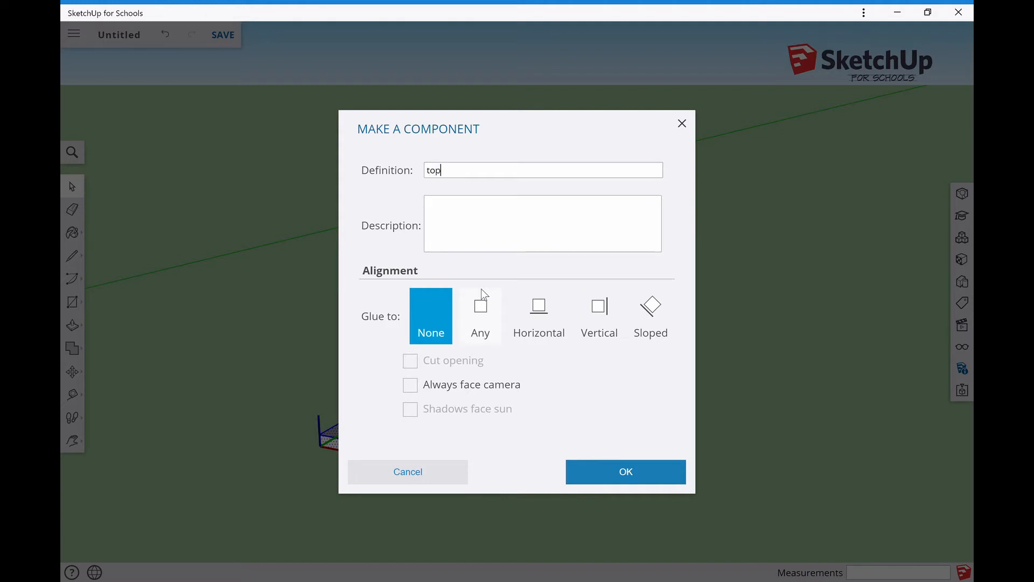
{"action": "key", "text": "Return"}
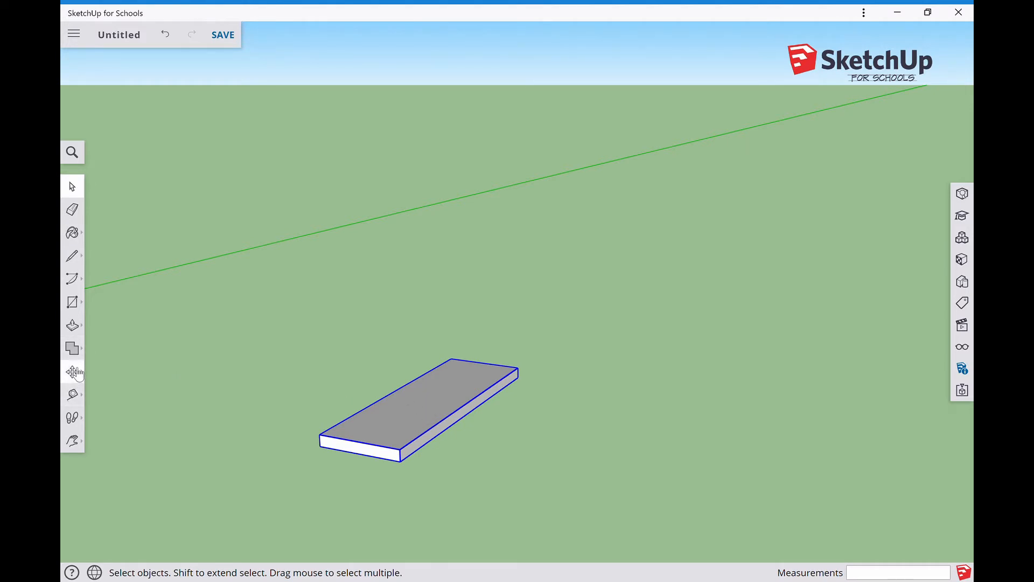
Move the top component about 58 mm across the ground as one solid piece.
{"action": "left_click", "coordinate": [75, 371]}
{"action": "left_click", "coordinate": [414, 426]}
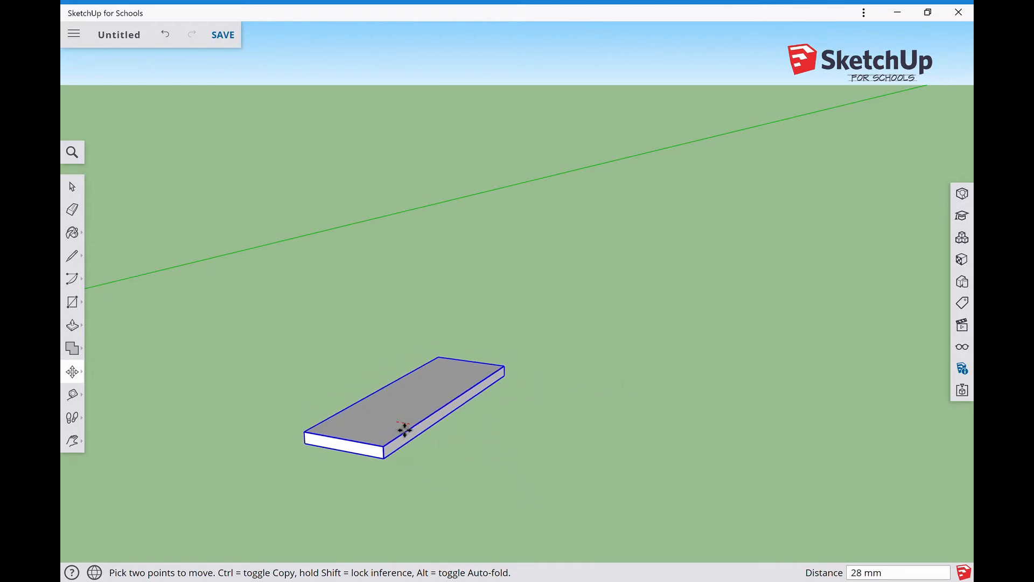
{"action": "left_click", "coordinate": [389, 415]}
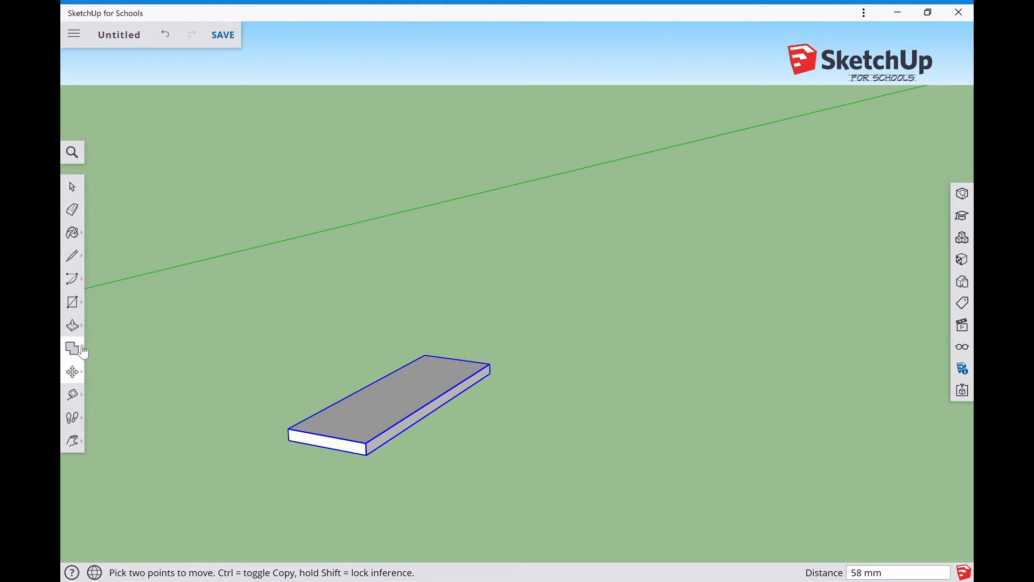
Draw a rectangle of about 111 × 379 mm beside the component and extrude it about 17 mm without grouping it.
{"action": "left_click", "coordinate": [72, 302]}
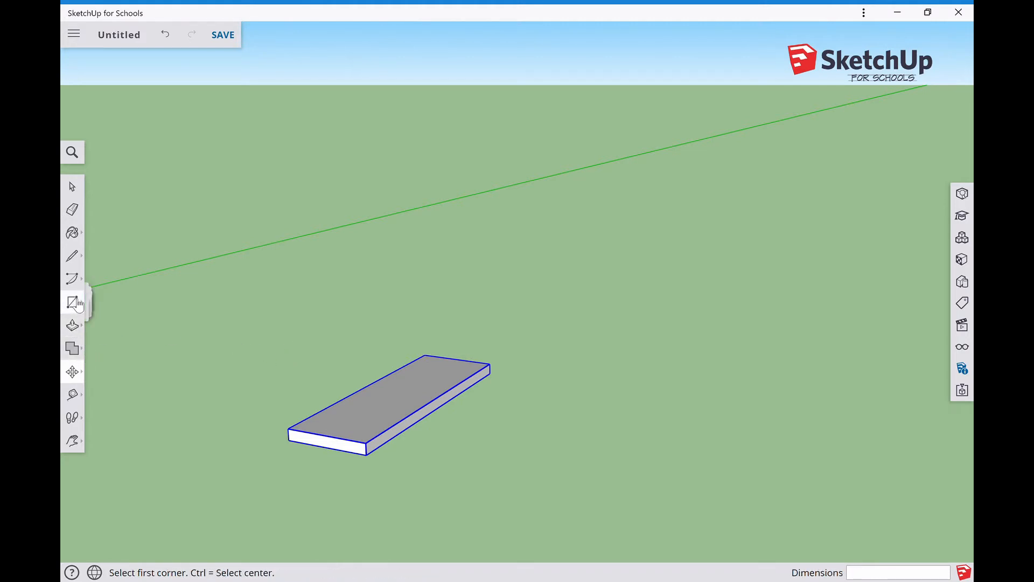
{"action": "left_click", "coordinate": [461, 467]}
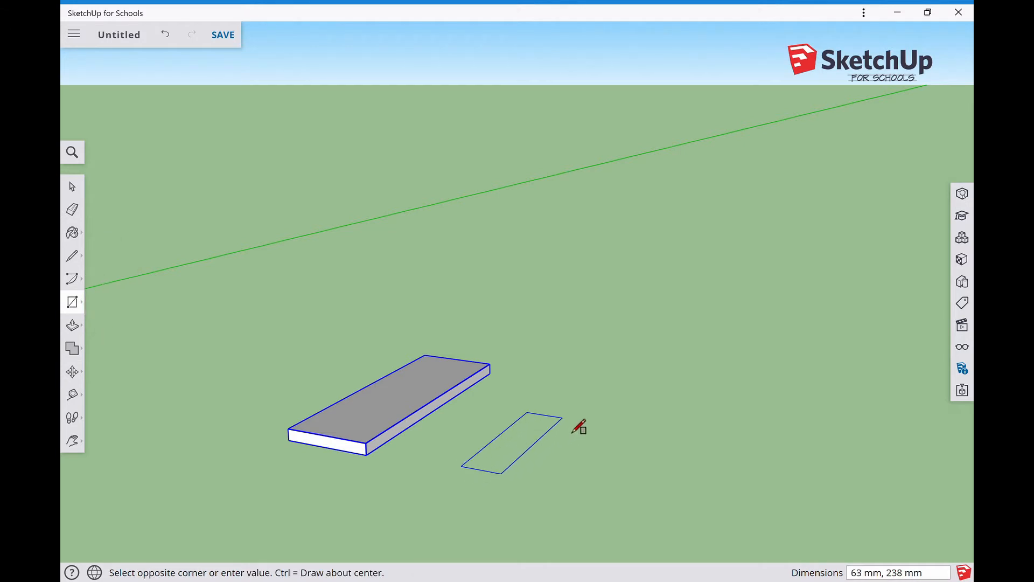
{"action": "left_click", "coordinate": [617, 398]}
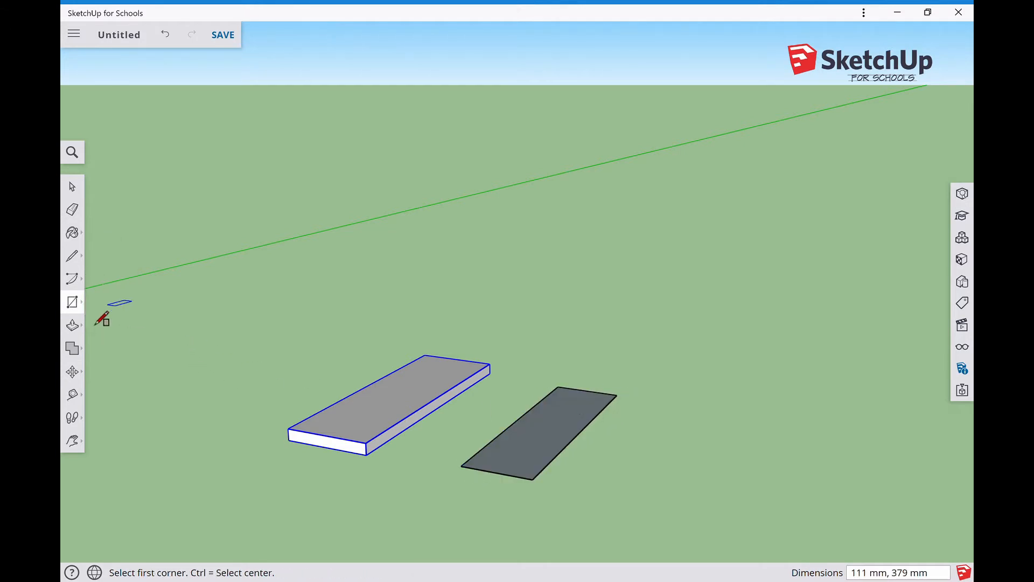
{"action": "left_click", "coordinate": [78, 327]}
{"action": "left_click", "coordinate": [535, 438]}
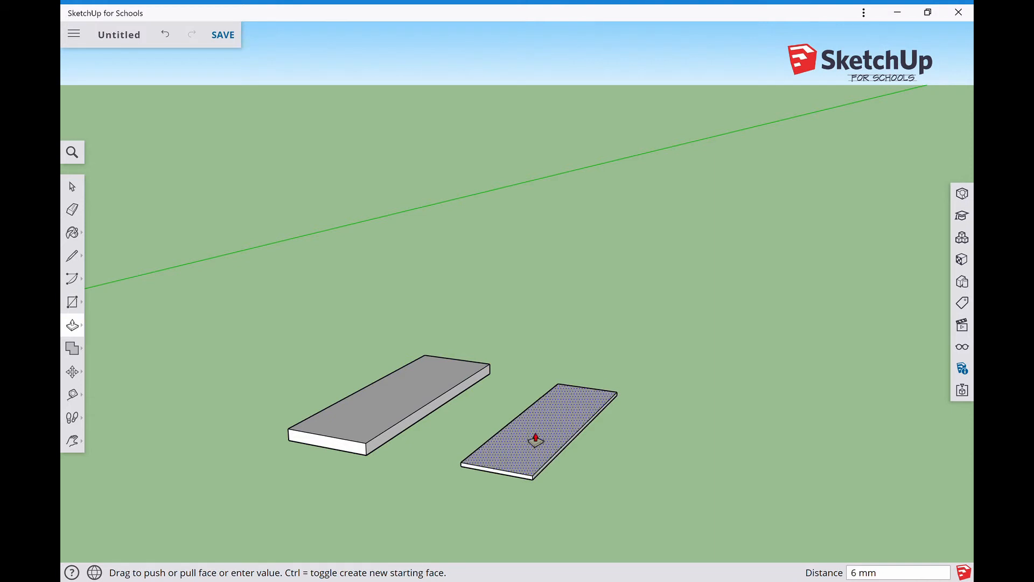
{"action": "left_click", "coordinate": [535, 438]}
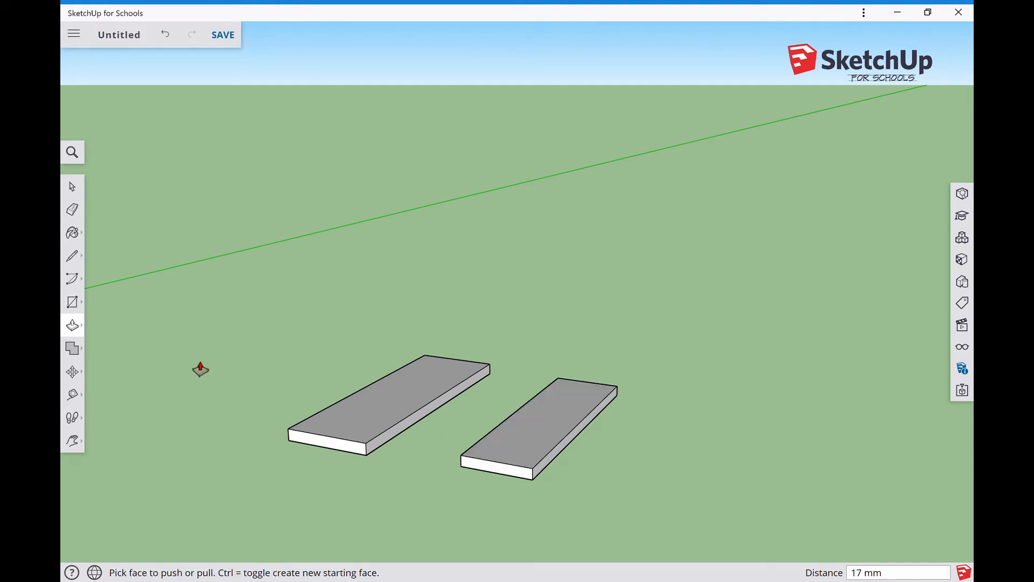
Try to move the ungrouped board by its upper face about 66 mm, and undo back until that board is gone.
{"action": "left_click", "coordinate": [72, 371]}
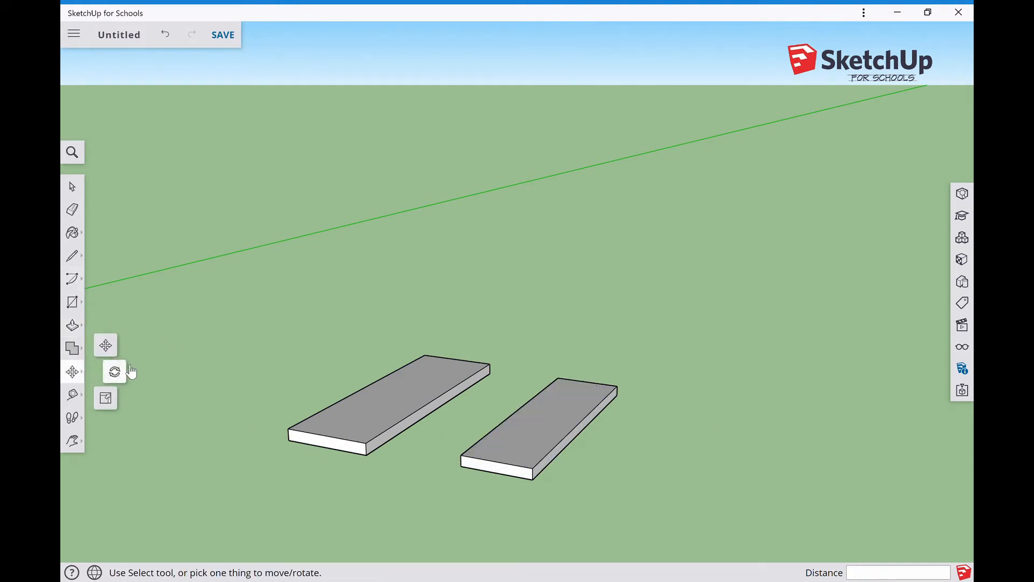
{"action": "left_click", "coordinate": [537, 440]}
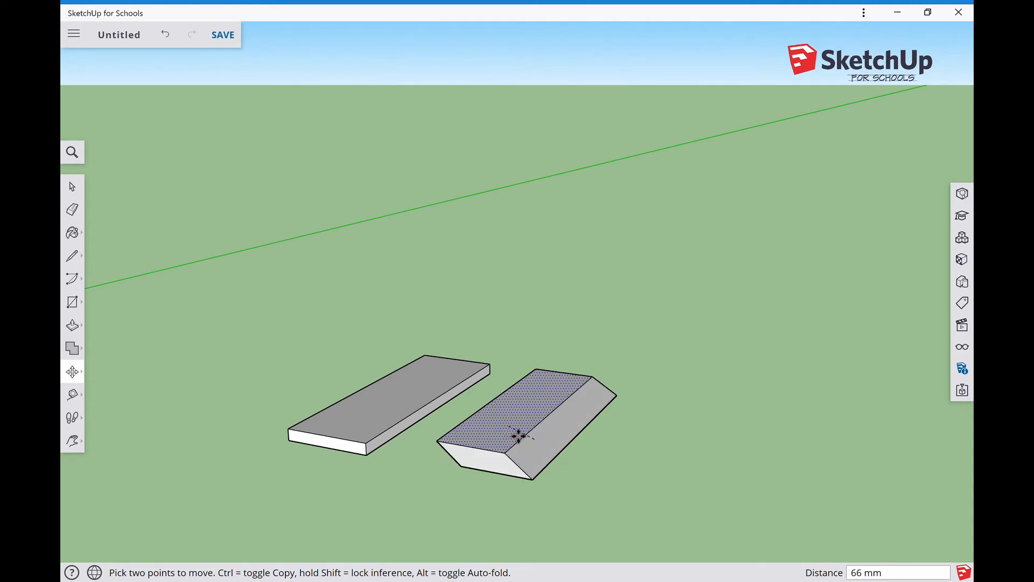
{"action": "left_click", "coordinate": [519, 433]}
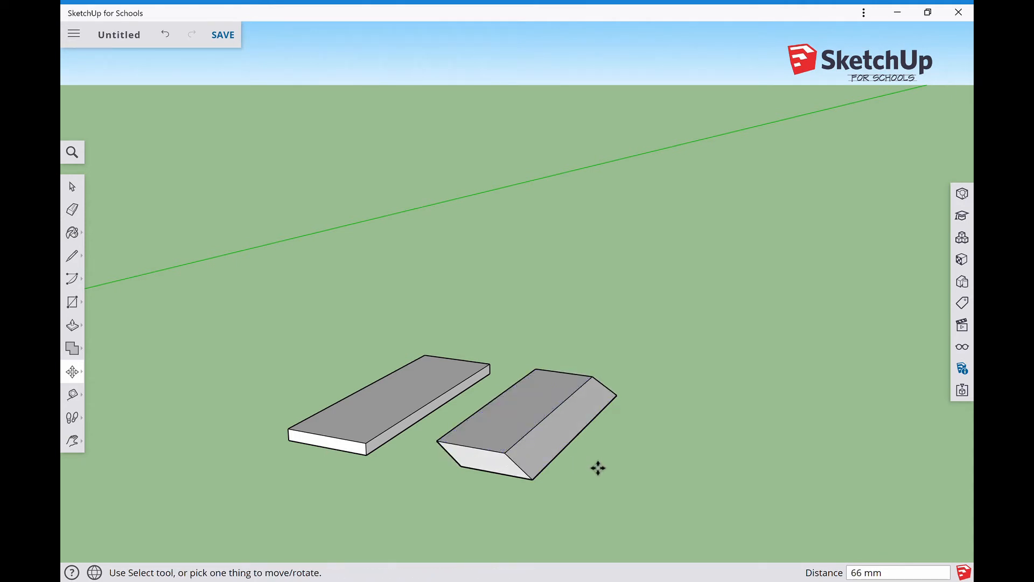
{"action": "key", "text": "ctrl+z"}
{"action": "key", "text": "ctrl+z"}
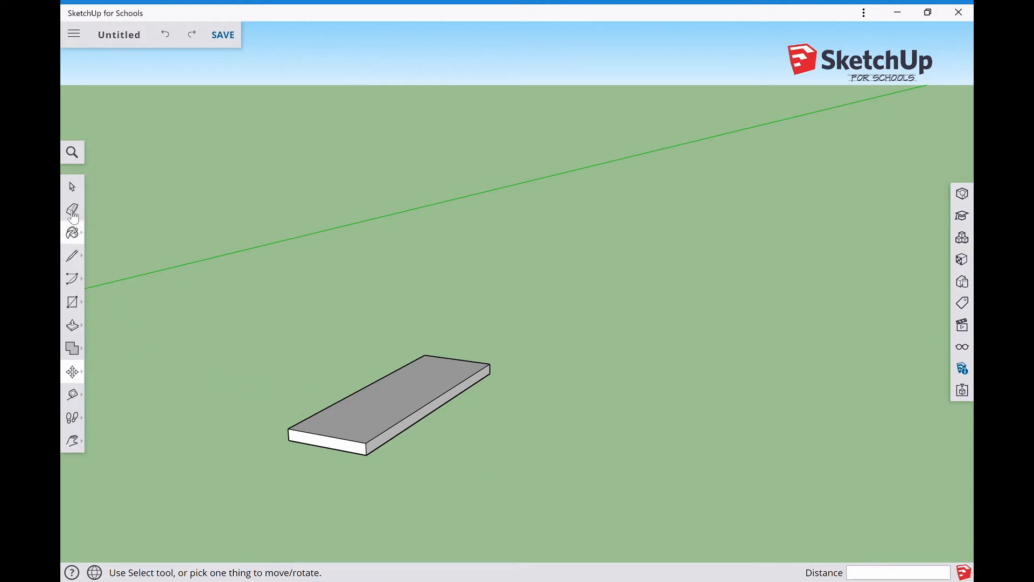
Copy the top board component and paste two copies side by side on the ground next to the original.
{"action": "left_click", "coordinate": [73, 186]}
{"action": "left_click", "coordinate": [389, 395]}
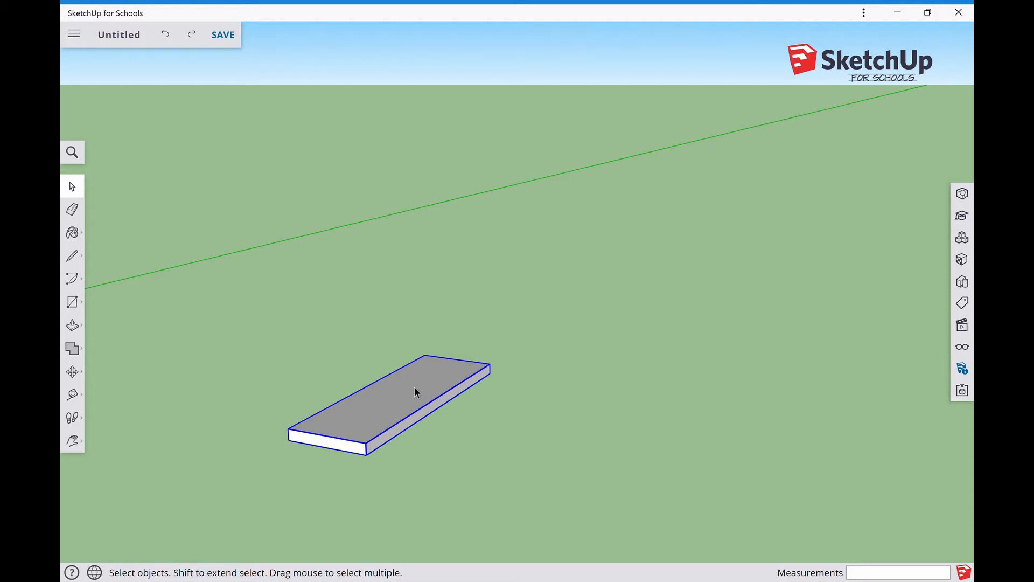
{"action": "right_click", "coordinate": [415, 392]}
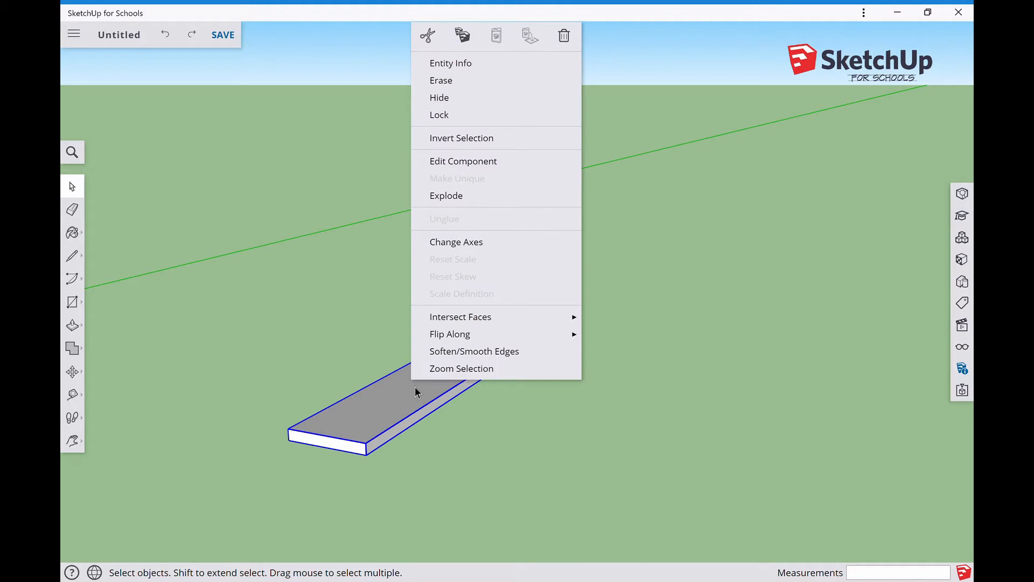
{"action": "left_click", "coordinate": [466, 38]}
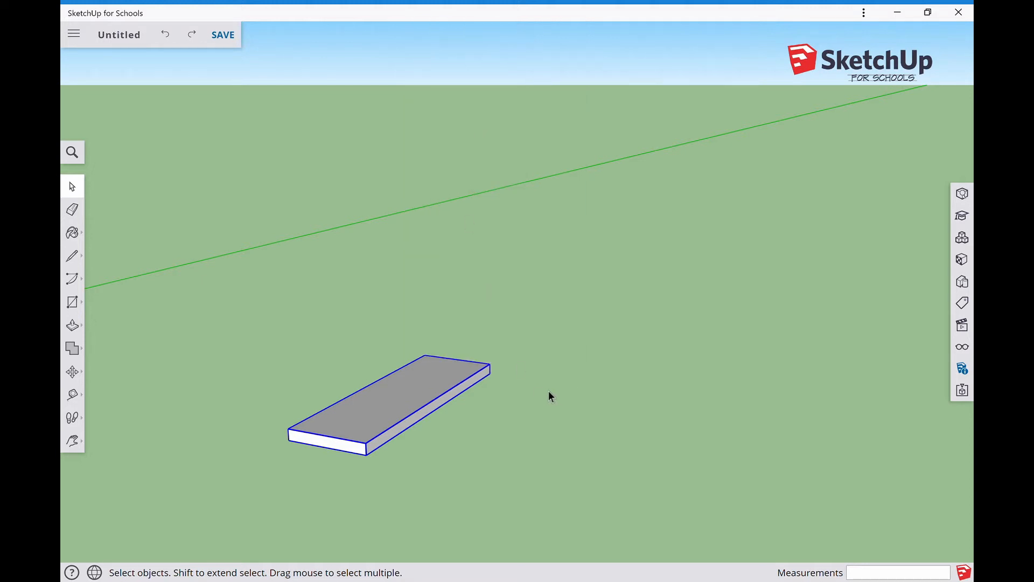
{"action": "right_click", "coordinate": [517, 413]}
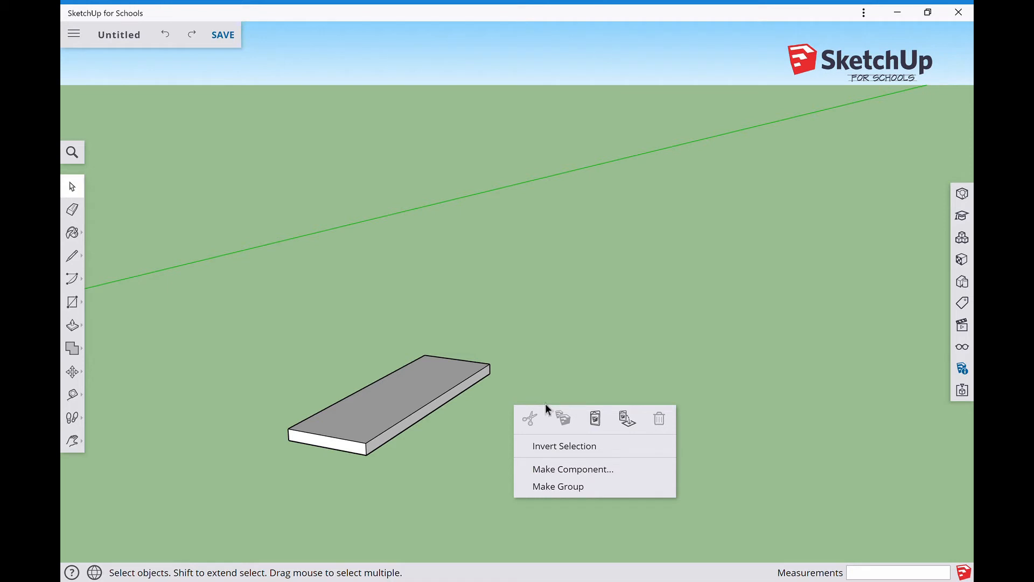
{"action": "left_click", "coordinate": [598, 418]}
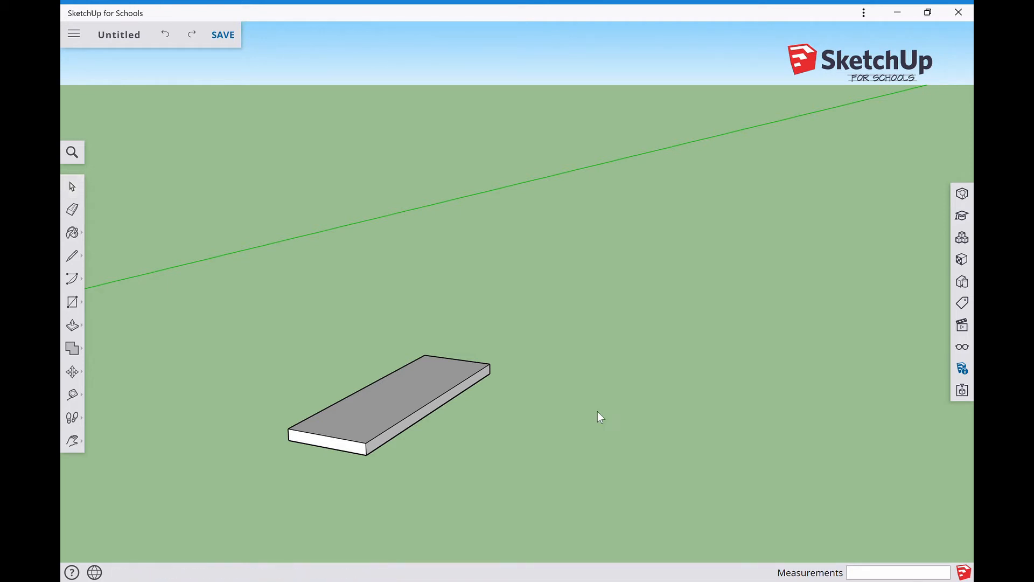
{"action": "left_click", "coordinate": [412, 473]}
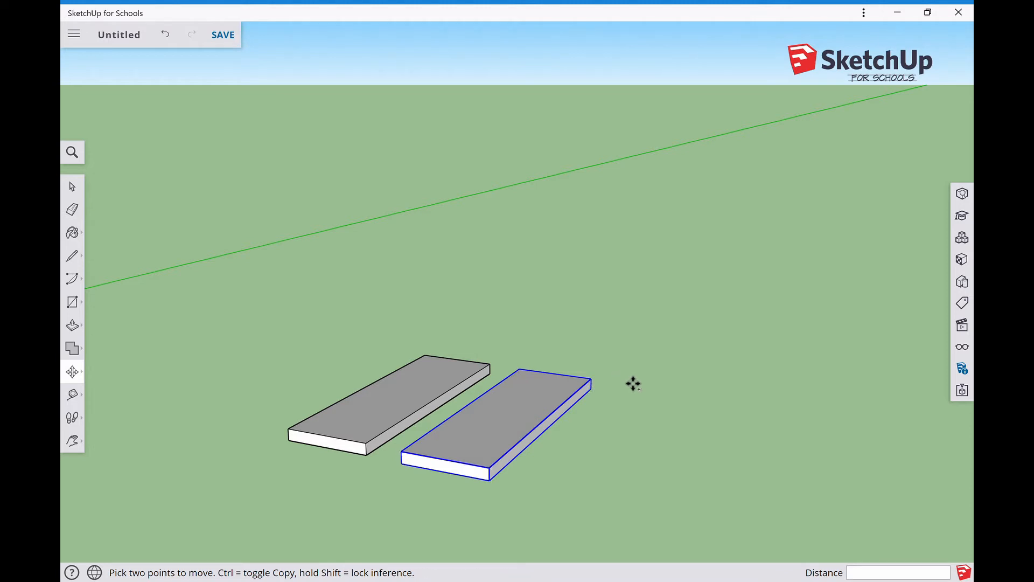
{"action": "key", "text": "ctrl+v"}
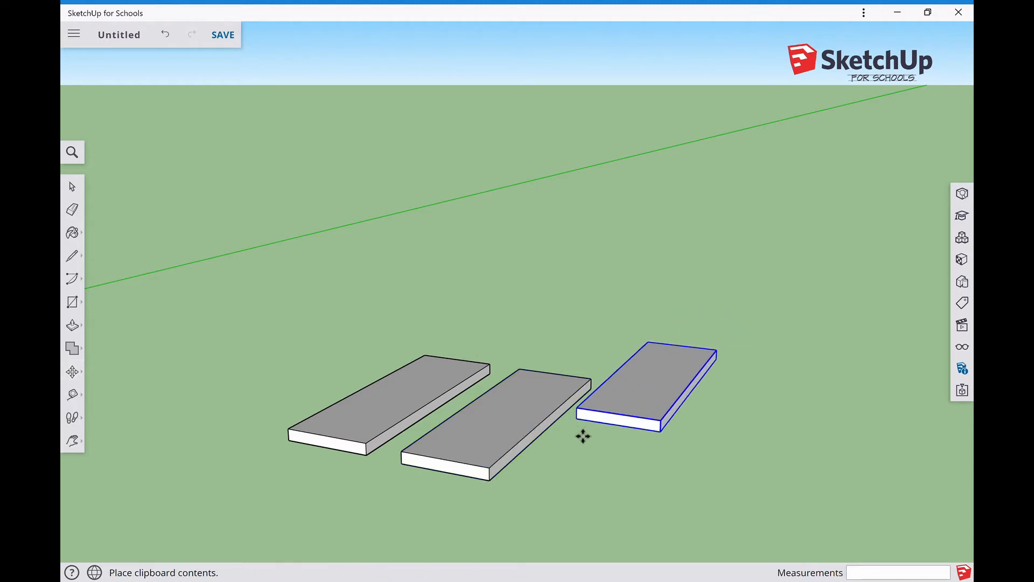
{"action": "left_click", "coordinate": [546, 493]}
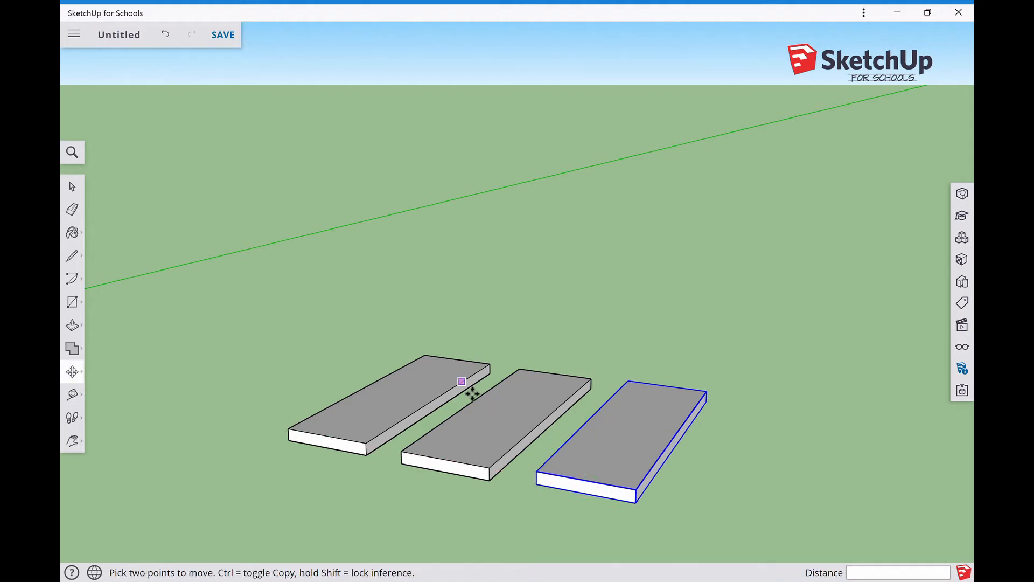
Move the middle board about 64 mm by its front corner so it snaps flush against the original board.
{"action": "left_click", "coordinate": [72, 187]}
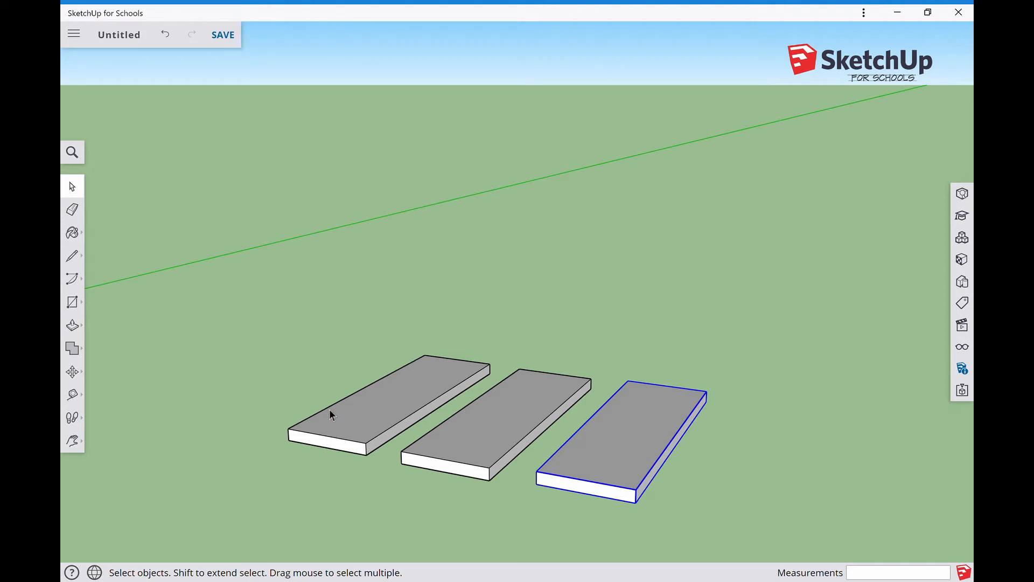
{"action": "left_click", "coordinate": [469, 454]}
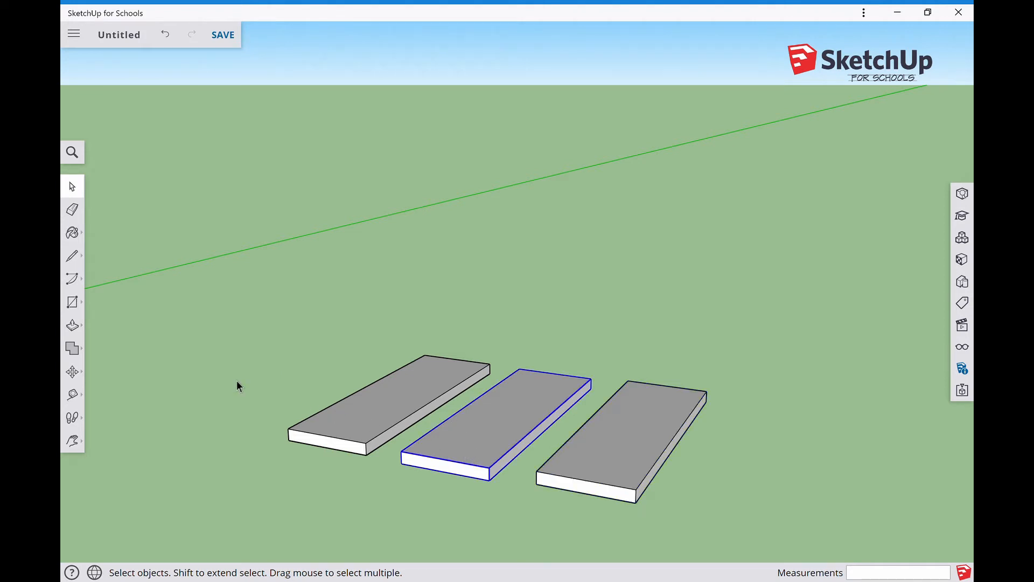
{"action": "left_click", "coordinate": [71, 372]}
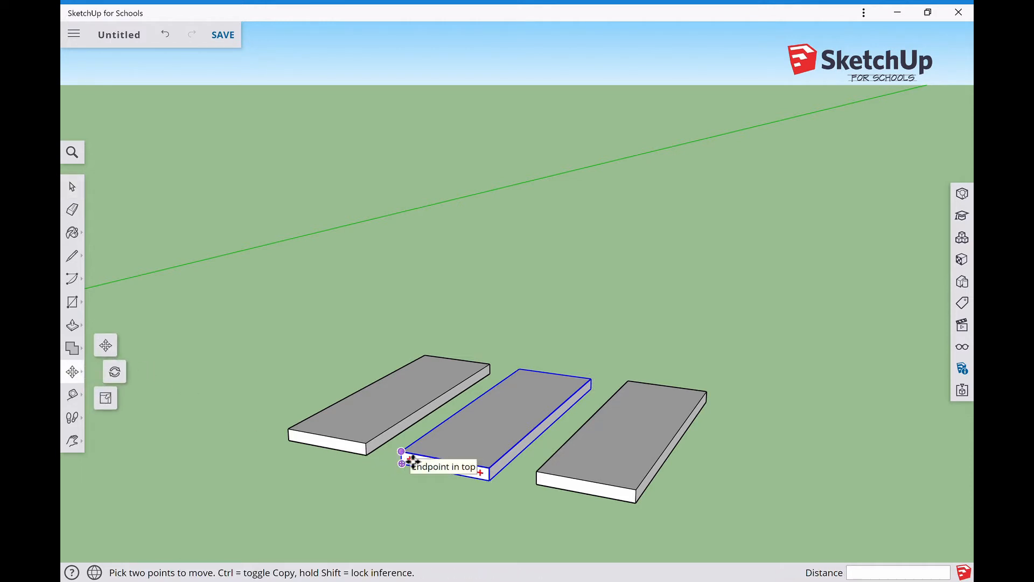
{"action": "left_click", "coordinate": [413, 460]}
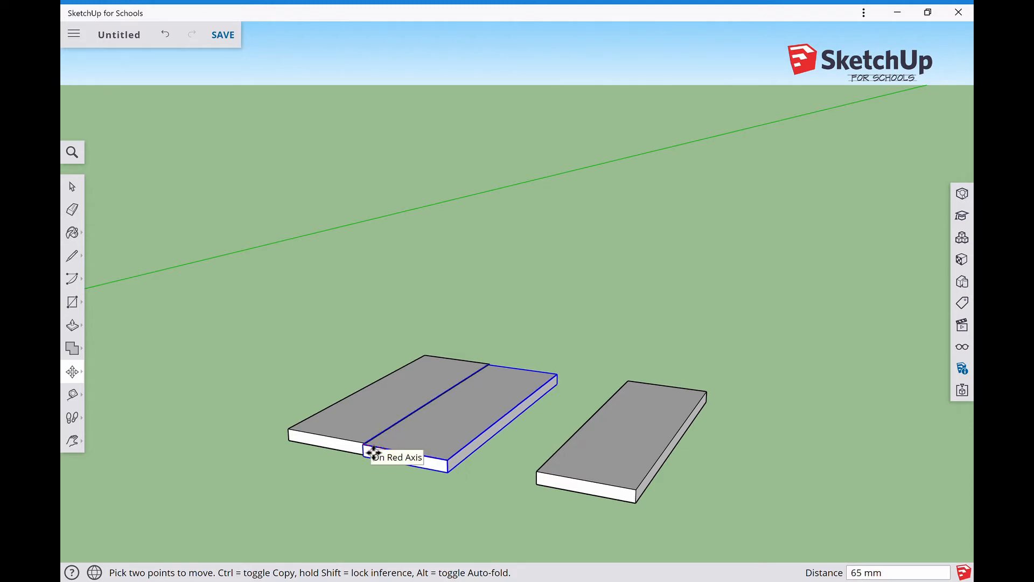
{"action": "scroll", "coordinate": [375, 452], "scroll_direction": "up", "scroll_amount": 5}
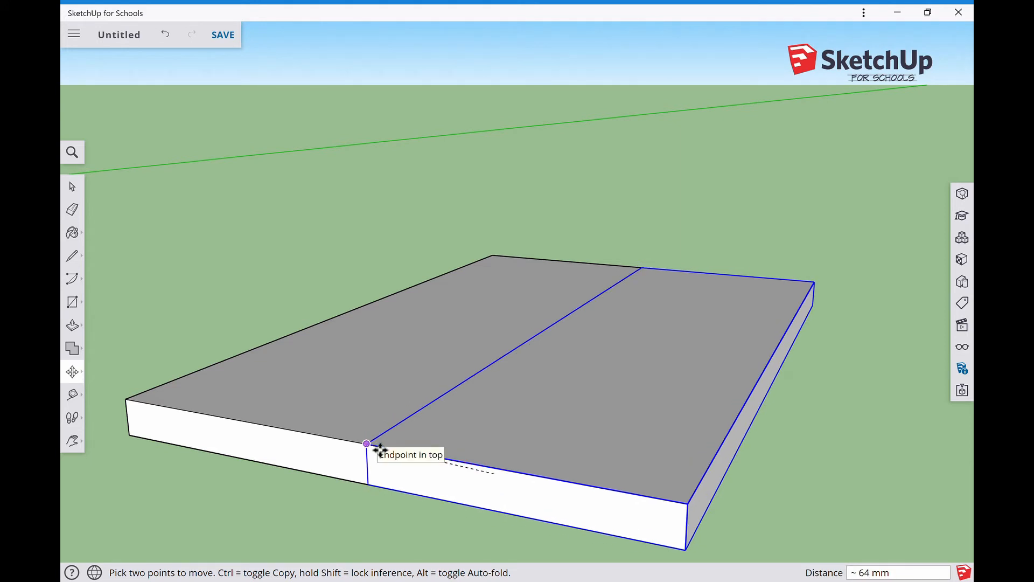
{"action": "left_click", "coordinate": [379, 448]}
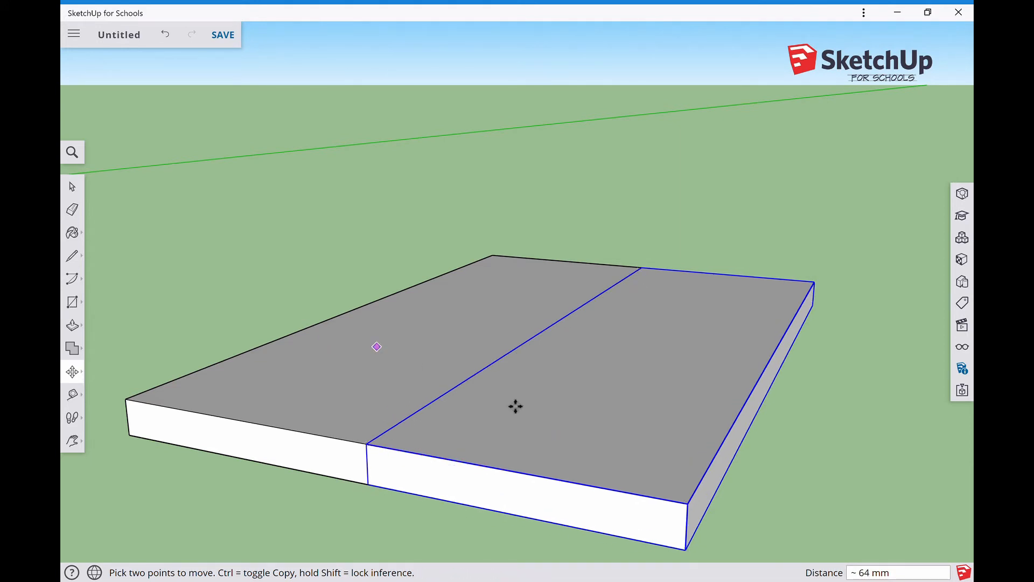
Move the third board about 128 mm by its front corner so it snaps flush against the middle board.
{"action": "scroll", "coordinate": [628, 418], "scroll_direction": "down", "scroll_amount": 3}
{"action": "scroll", "coordinate": [633, 416], "scroll_direction": "down", "scroll_amount": 1}
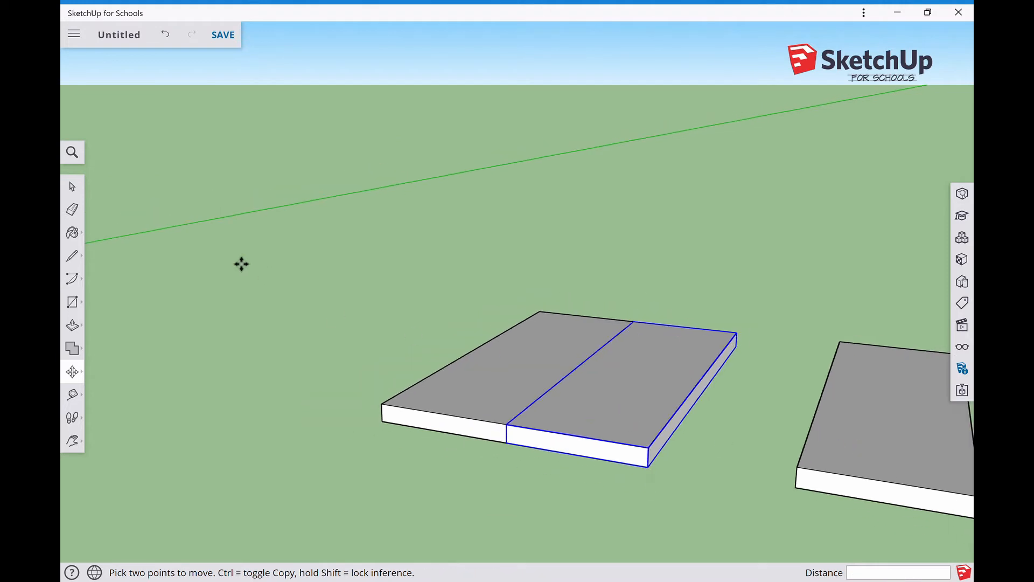
{"action": "left_click", "coordinate": [72, 187]}
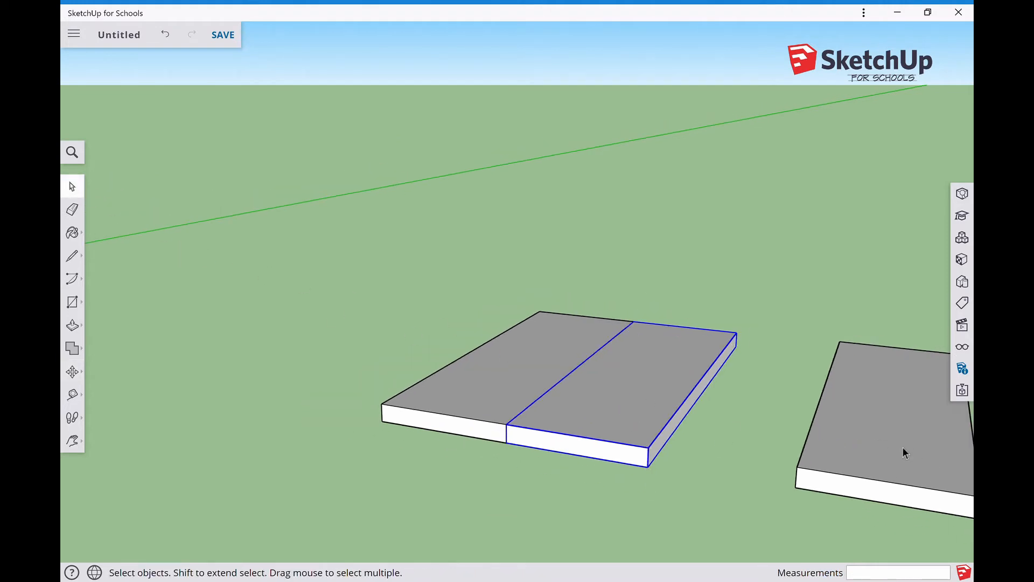
{"action": "left_click", "coordinate": [886, 457]}
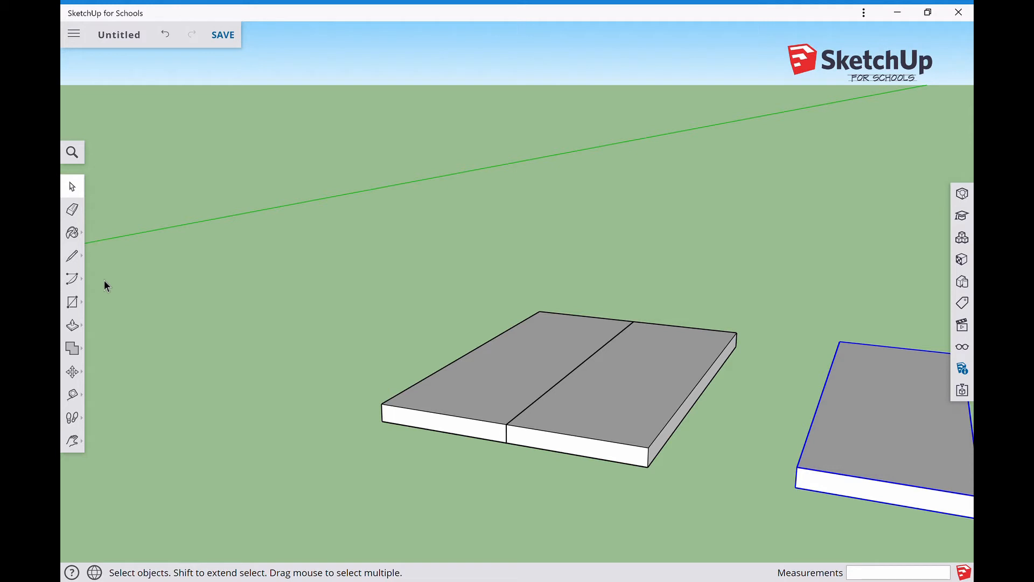
{"action": "left_click", "coordinate": [72, 372]}
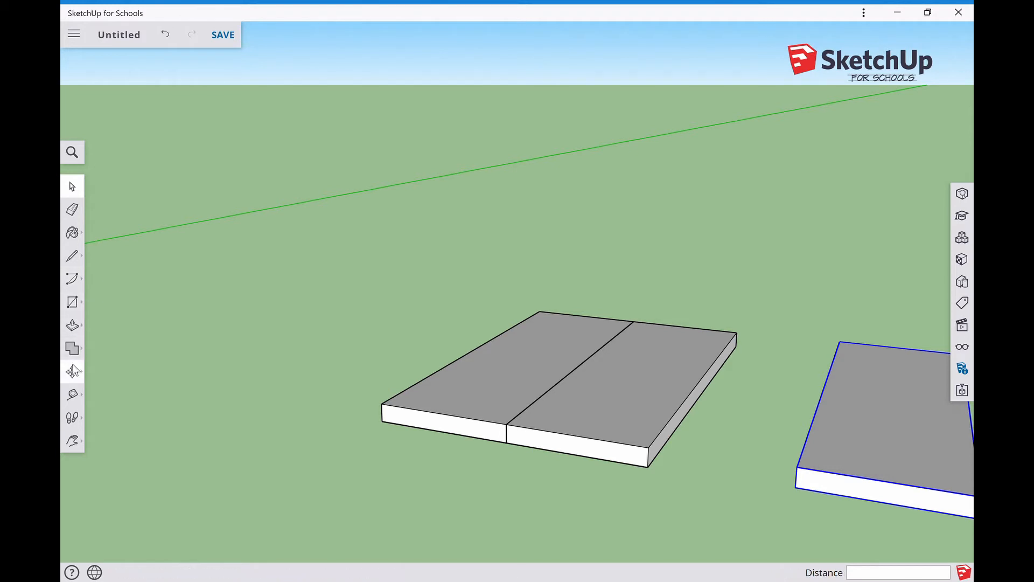
{"action": "left_click", "coordinate": [809, 476]}
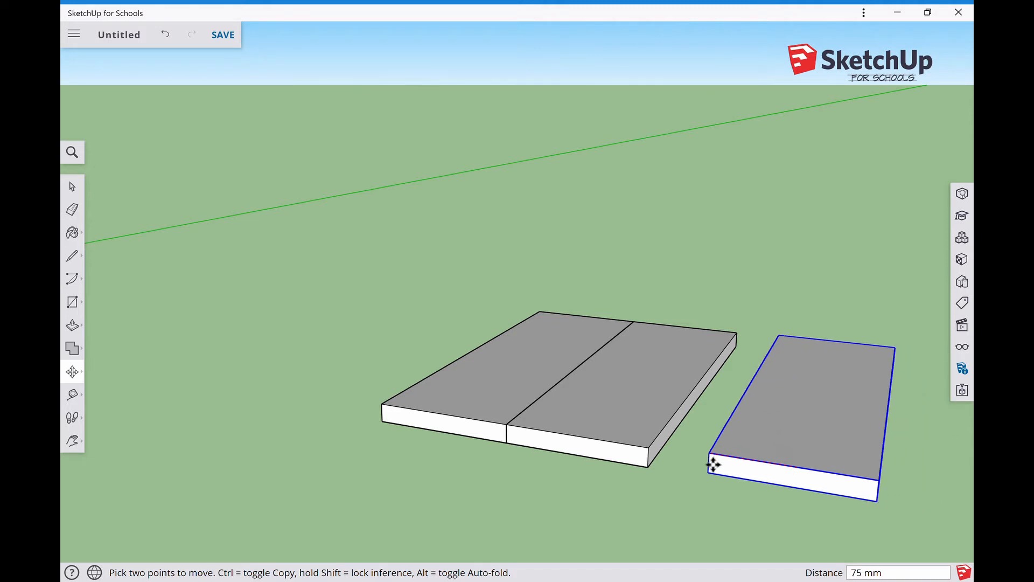
{"action": "left_click", "coordinate": [654, 460]}
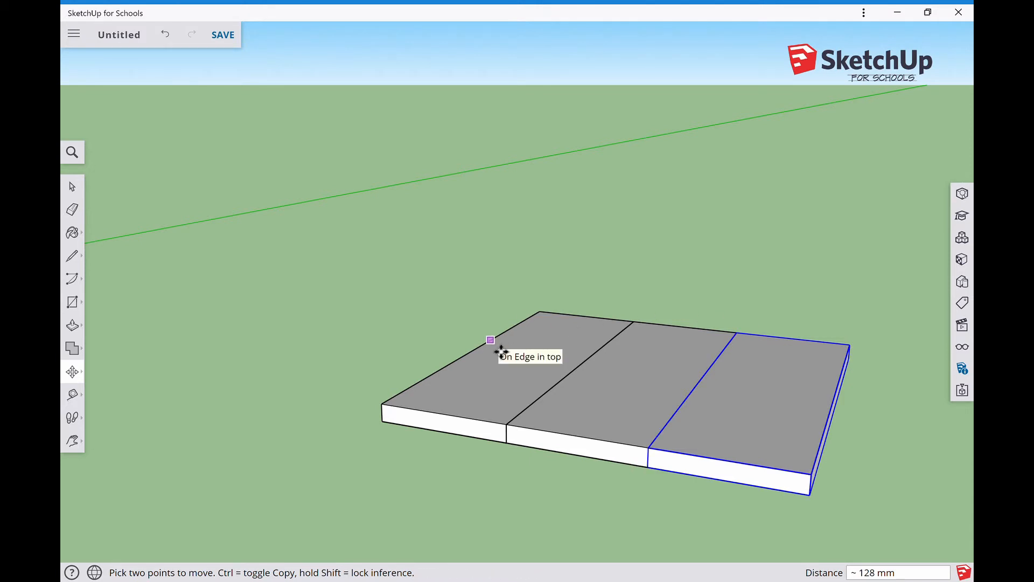
Select all three adjoining top boards and make them one group.
{"action": "left_click", "coordinate": [83, 191]}
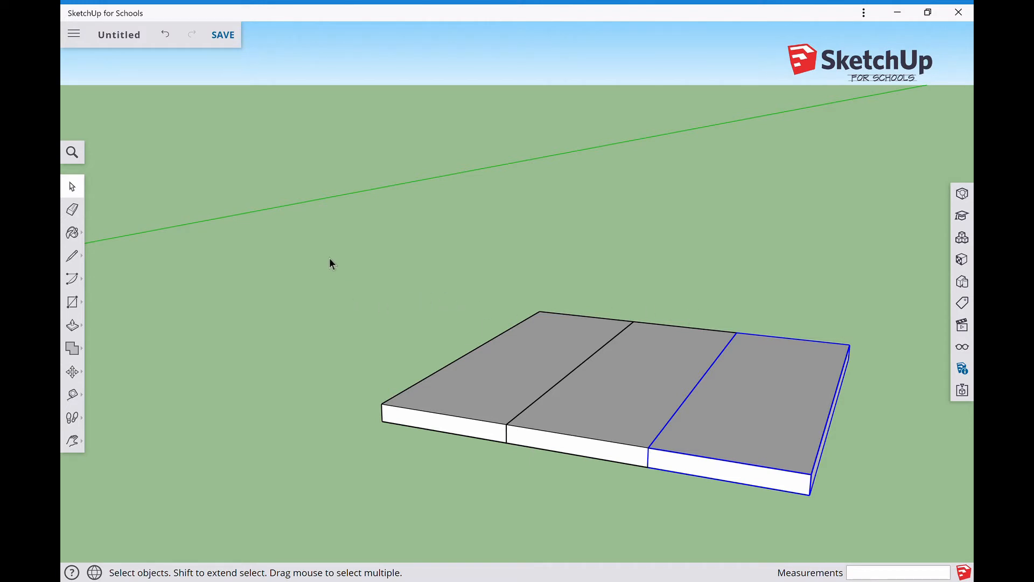
{"action": "left_click_drag", "start_coordinate": [325, 251], "coordinate": [894, 526]}
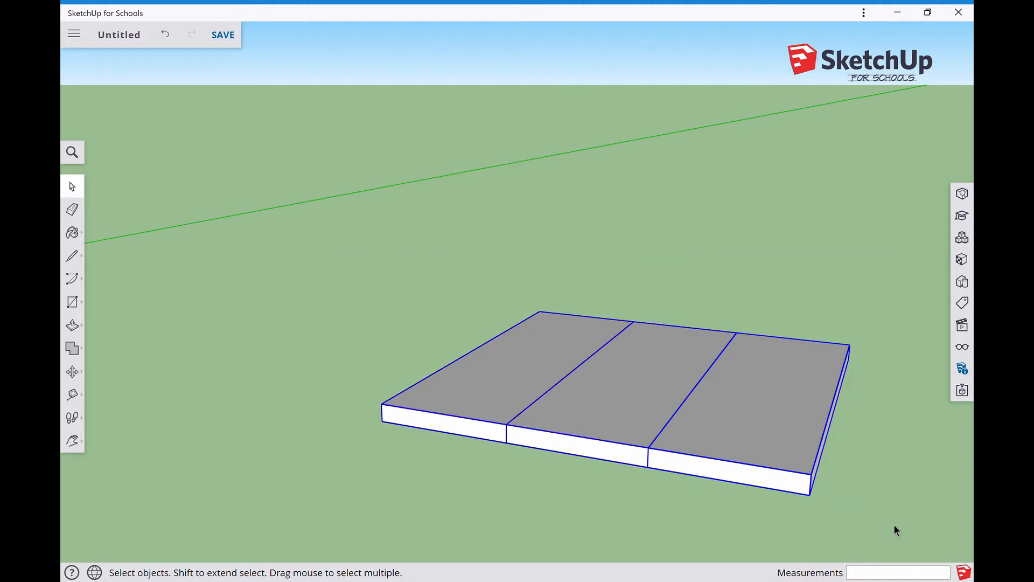
{"action": "left_click", "coordinate": [306, 351]}
{"action": "left_click", "coordinate": [490, 403]}
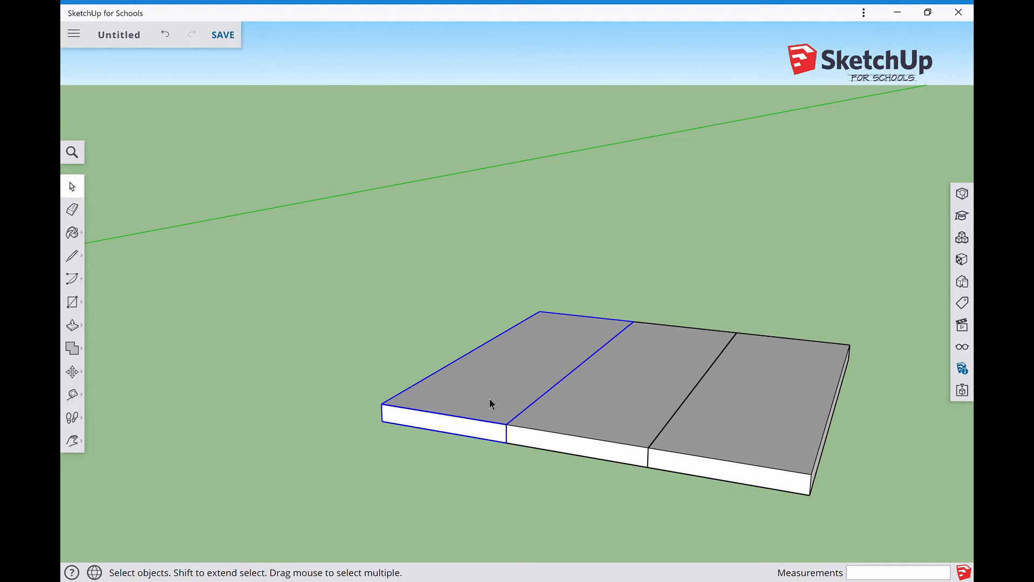
{"action": "left_click", "coordinate": [614, 428], "text": "shift"}
{"action": "left_click", "coordinate": [762, 465], "text": "shift"}
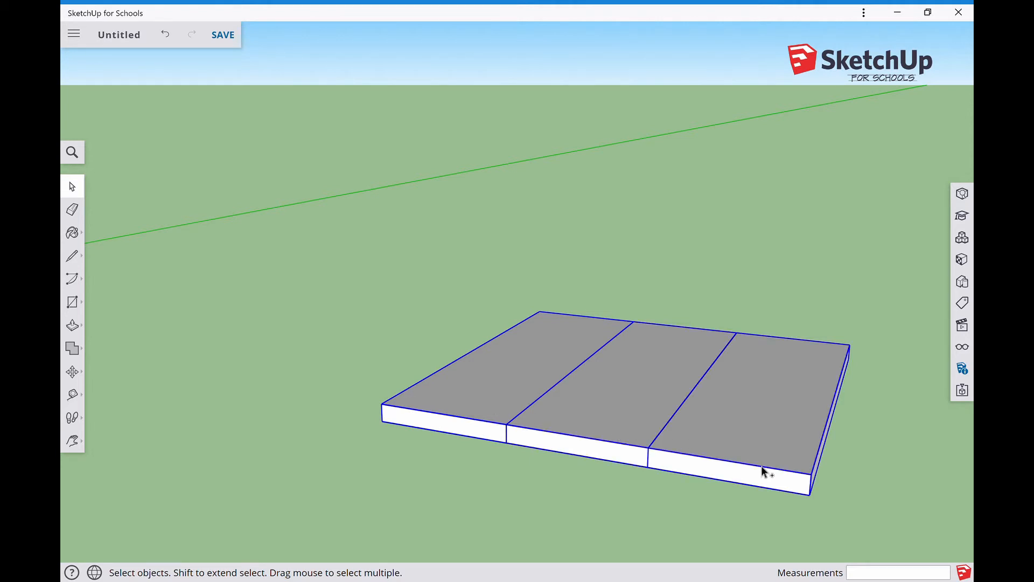
{"action": "right_click", "coordinate": [718, 434]}
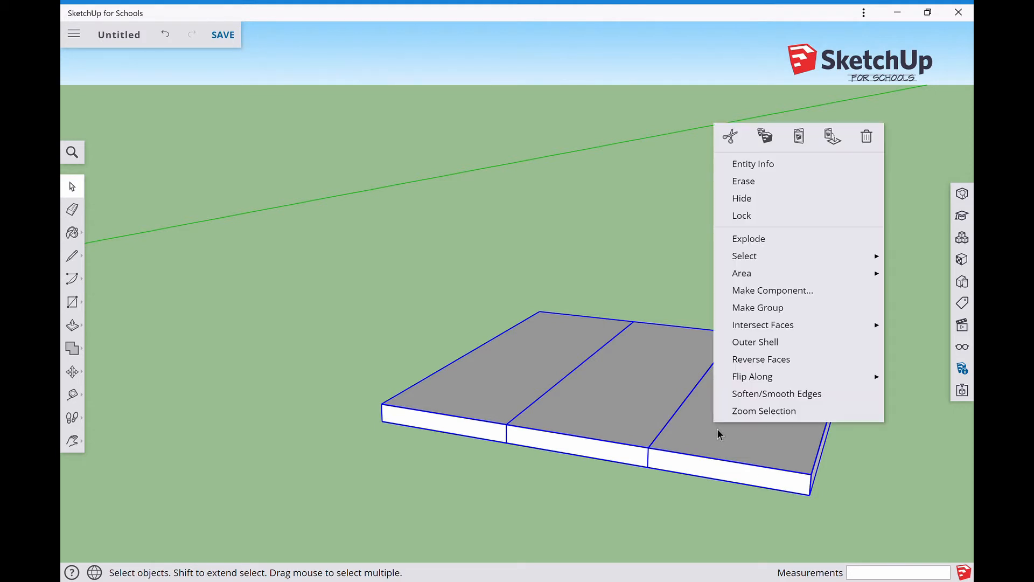
{"action": "left_click", "coordinate": [774, 317]}
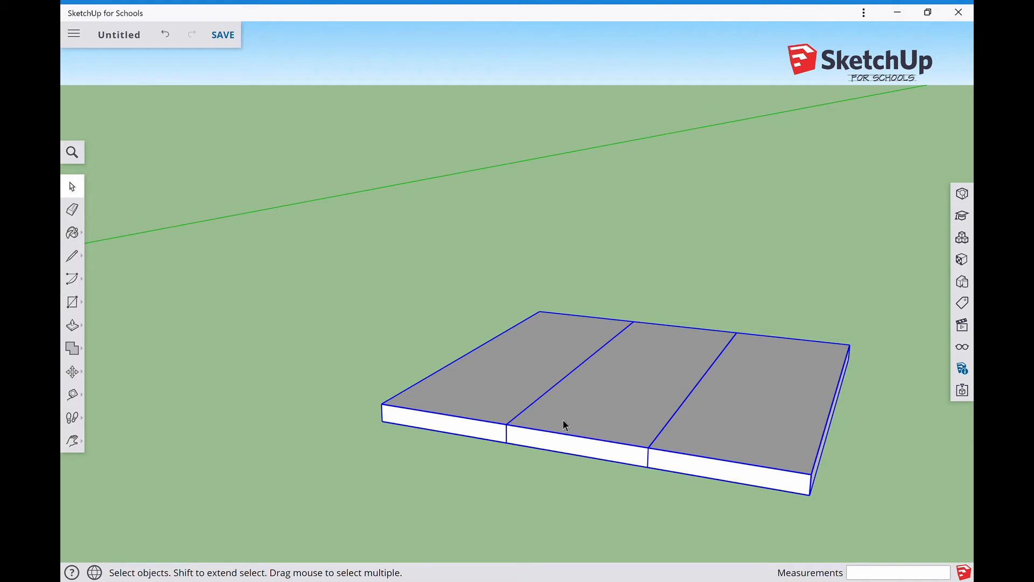
Move the grouped three-board top about 160 mm across the ground as one piece.
{"action": "left_click", "coordinate": [387, 466]}
{"action": "left_click", "coordinate": [520, 403]}
{"action": "left_click", "coordinate": [72, 371]}
{"action": "left_click", "coordinate": [580, 401]}
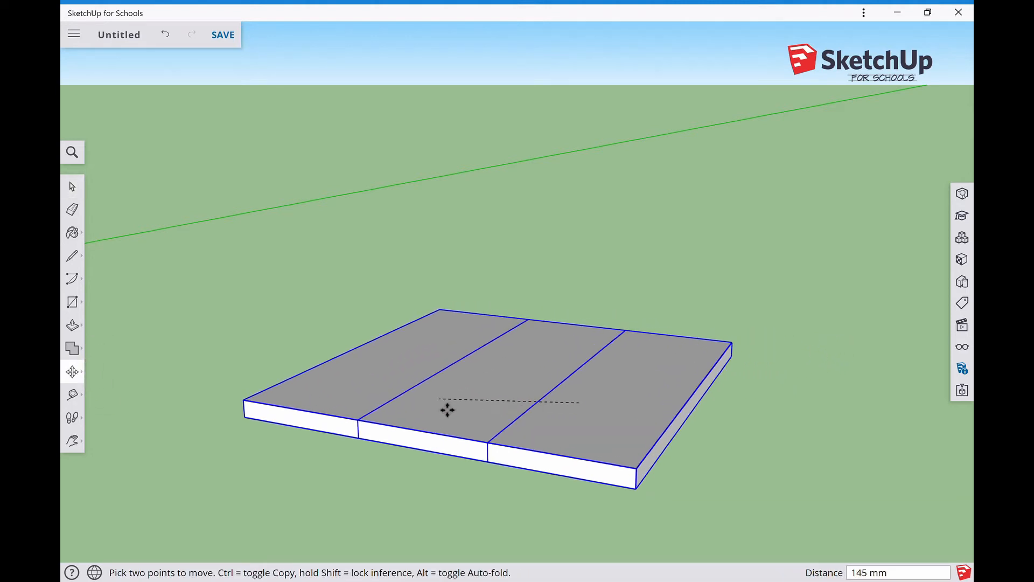
{"action": "left_click", "coordinate": [510, 371]}
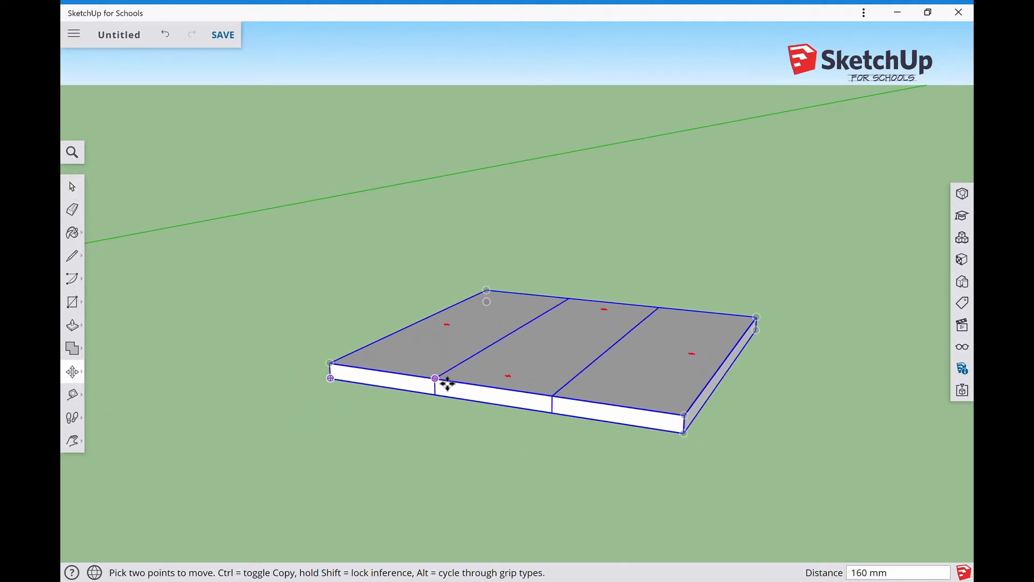
Draw a 70 × 19 mm rectangle on the ground in front of the grouped top.
{"action": "scroll", "coordinate": [438, 376], "scroll_direction": "down", "scroll_amount": 5}
{"action": "middle_click_drag", "start_coordinate": [345, 403], "coordinate": [358, 388]}
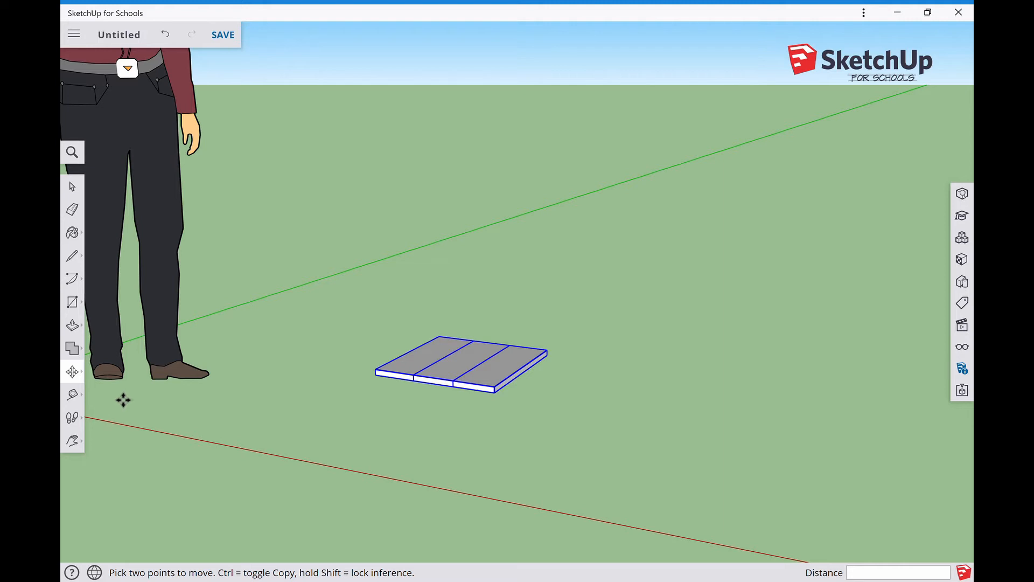
{"action": "left_click", "coordinate": [83, 305]}
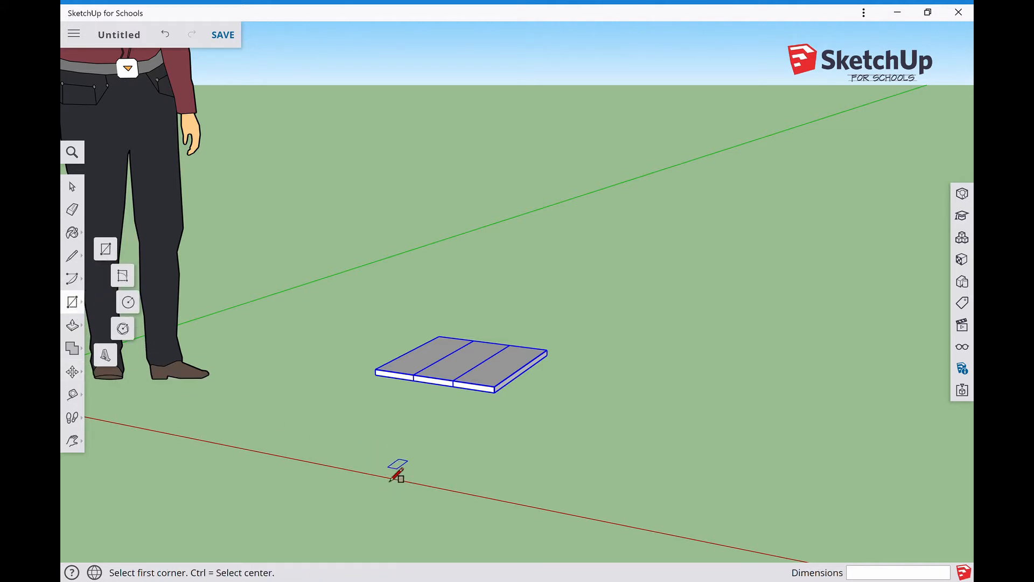
{"action": "left_click", "coordinate": [326, 460]}
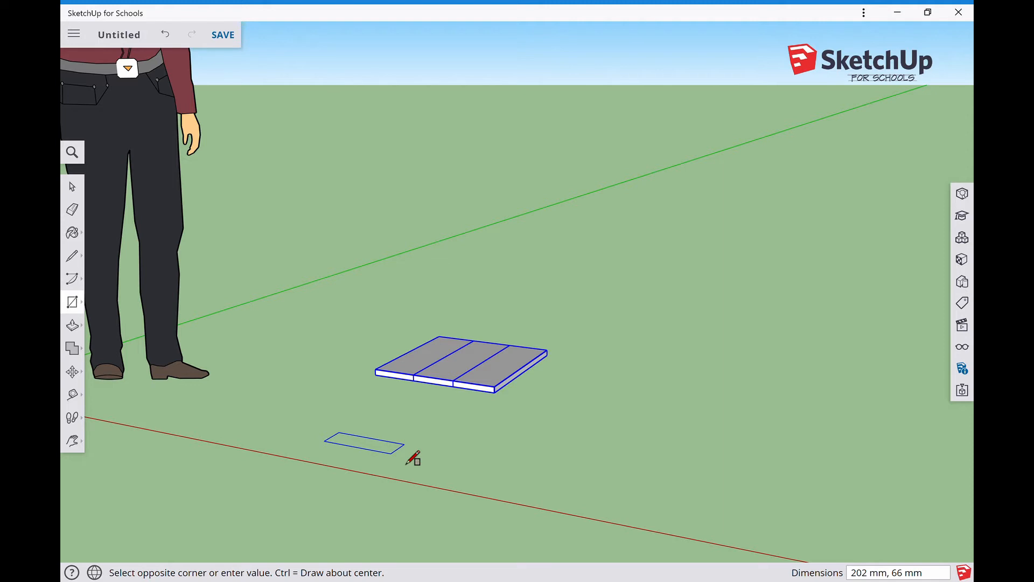
{"action": "type", "text": "70,19"}
{"action": "key", "text": "Return"}
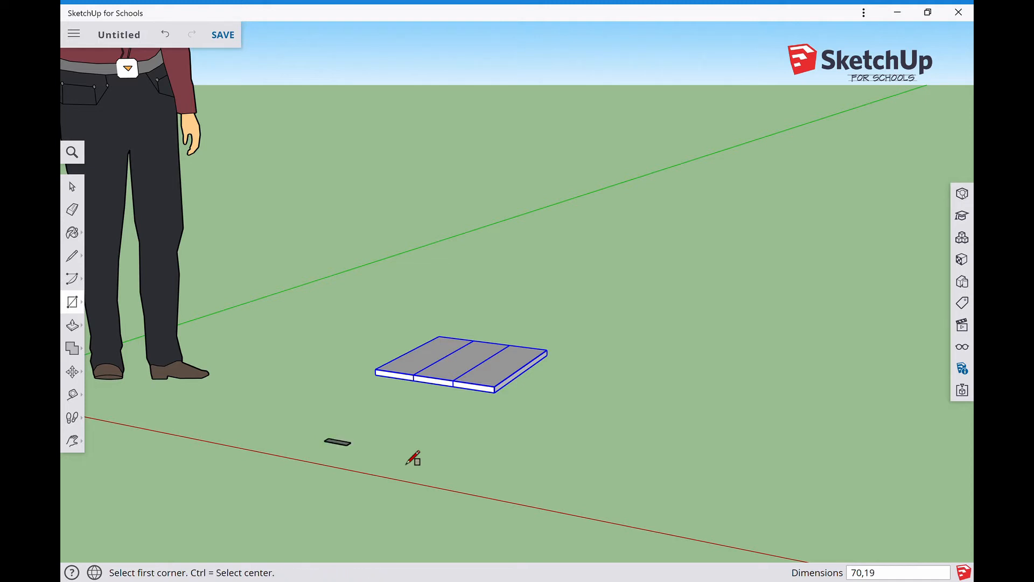
Extrude the 70 × 19 mm rectangle upward 500 mm to form a leg board.
{"action": "scroll", "coordinate": [335, 445], "scroll_direction": "up", "scroll_amount": 5}
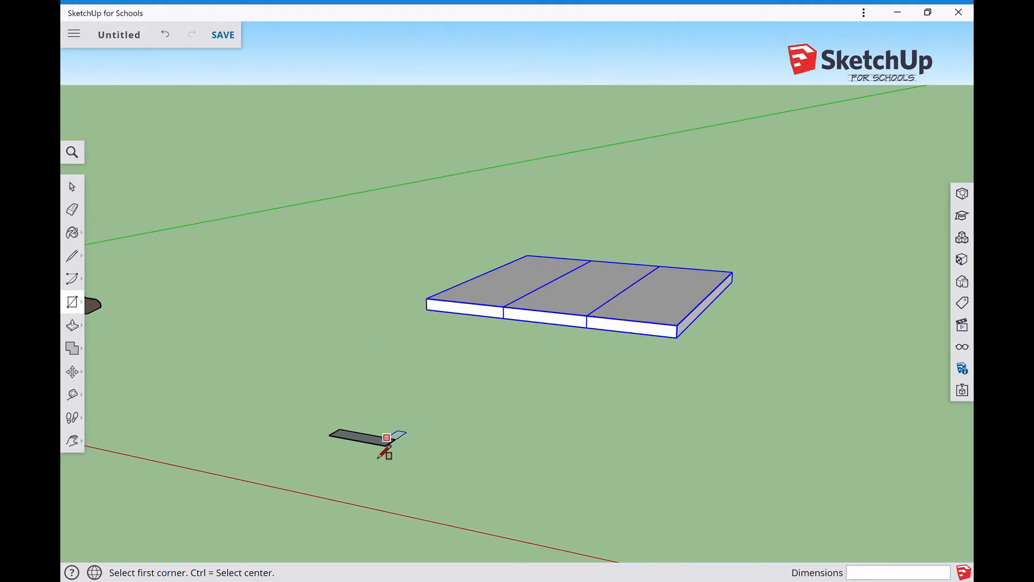
{"action": "scroll", "coordinate": [375, 437], "scroll_direction": "up", "scroll_amount": 1}
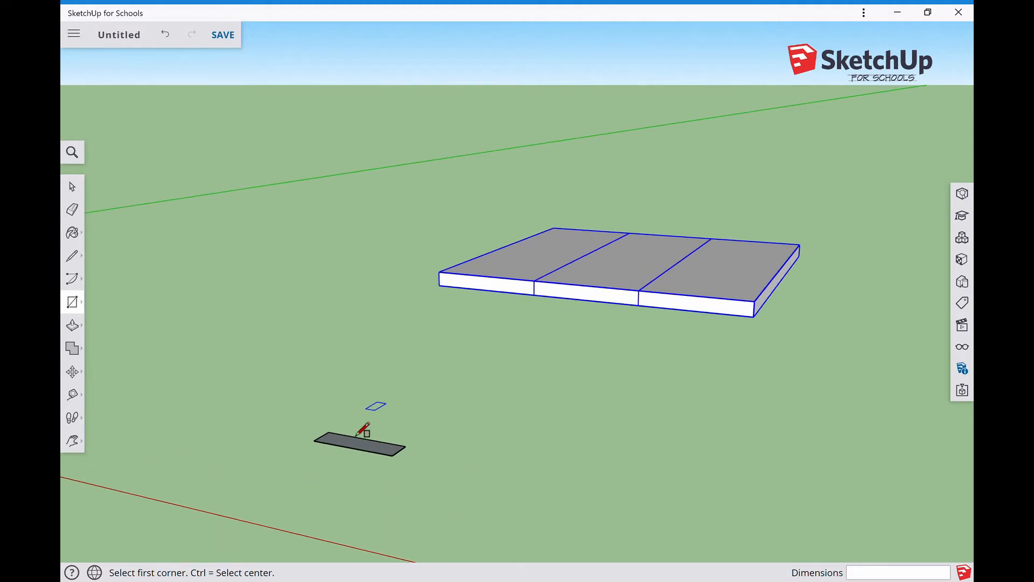
{"action": "left_click", "coordinate": [74, 326]}
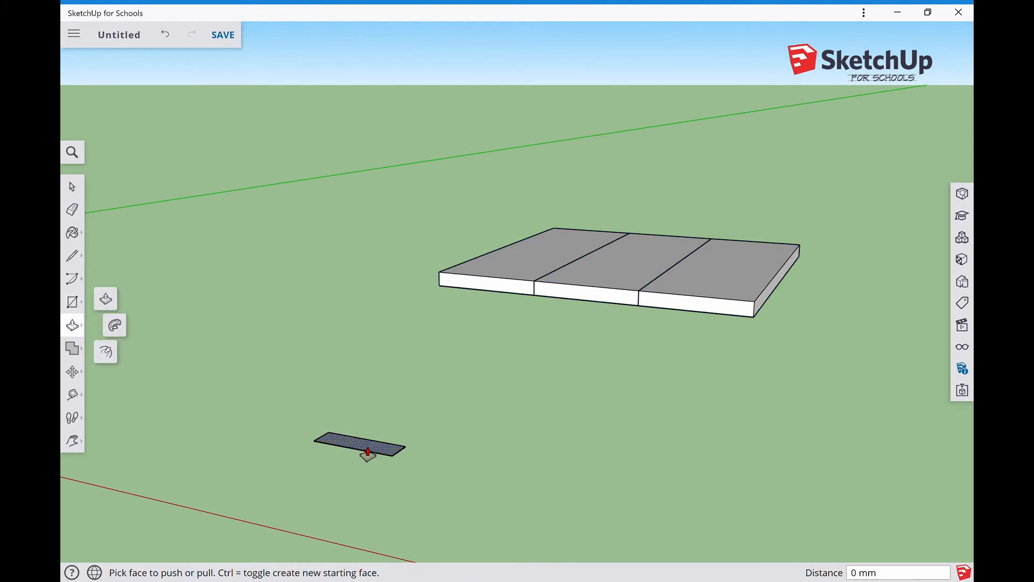
{"action": "scroll", "coordinate": [367, 453], "scroll_direction": "up", "scroll_amount": 4}
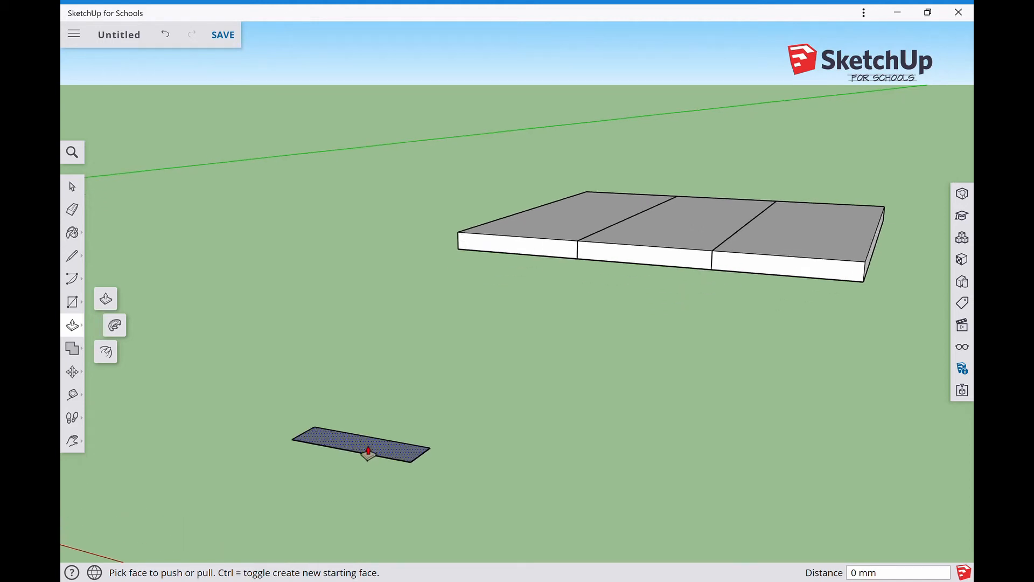
{"action": "left_click", "coordinate": [366, 449]}
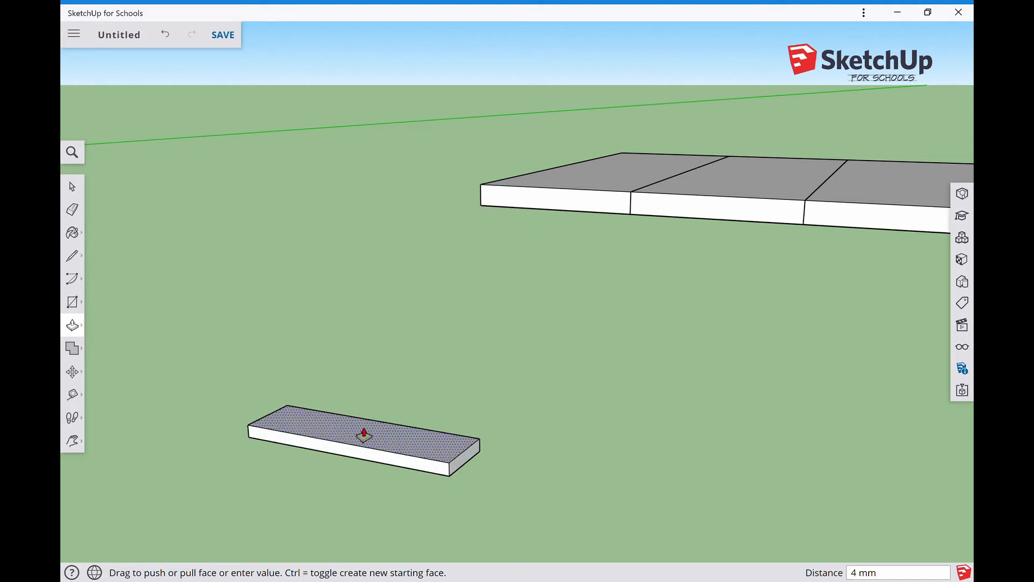
{"action": "type", "text": "500"}
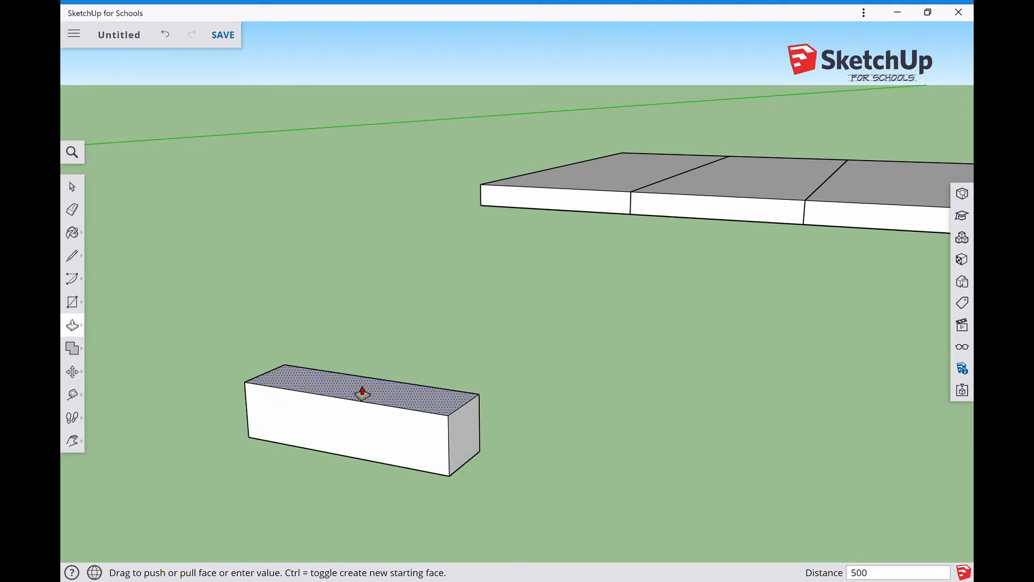
{"action": "key", "text": "Return"}
Select the whole 500 mm tall board and make it a component named leg1.
{"action": "scroll", "coordinate": [270, 202], "scroll_direction": "down", "scroll_amount": 3}
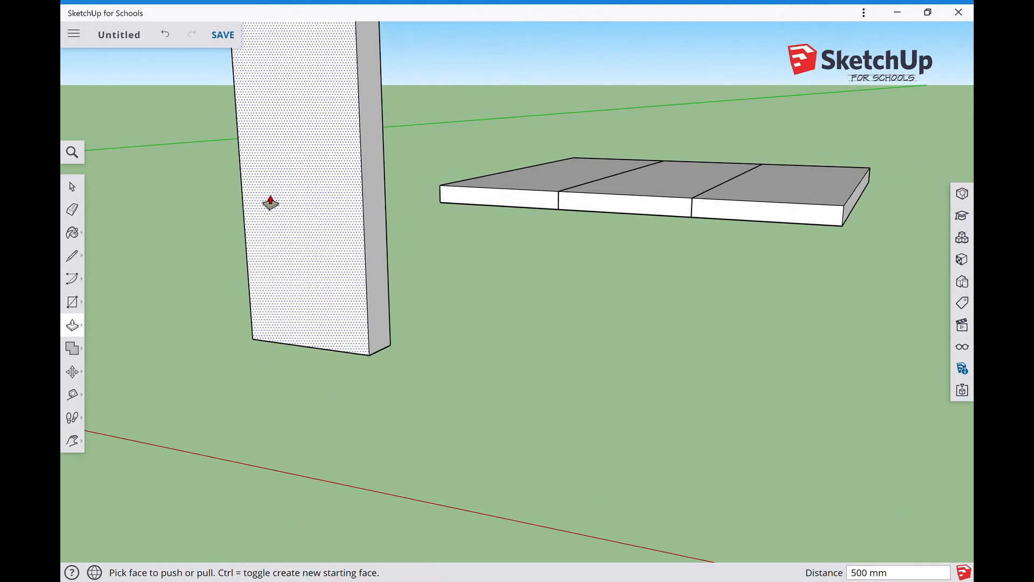
{"action": "scroll", "coordinate": [271, 202], "scroll_direction": "down", "scroll_amount": 3}
{"action": "left_click", "coordinate": [83, 443]}
{"action": "left_click_drag", "start_coordinate": [194, 278], "coordinate": [268, 485]}
{"action": "scroll", "coordinate": [238, 362], "scroll_direction": "down", "scroll_amount": 4}
{"action": "left_click_drag", "start_coordinate": [226, 330], "coordinate": [316, 372]}
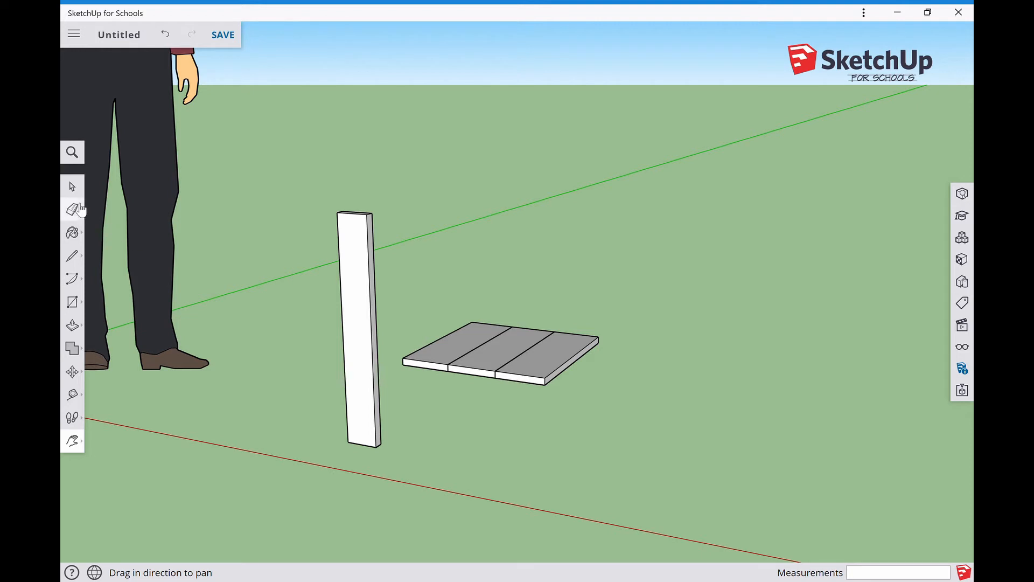
{"action": "left_click", "coordinate": [72, 186]}
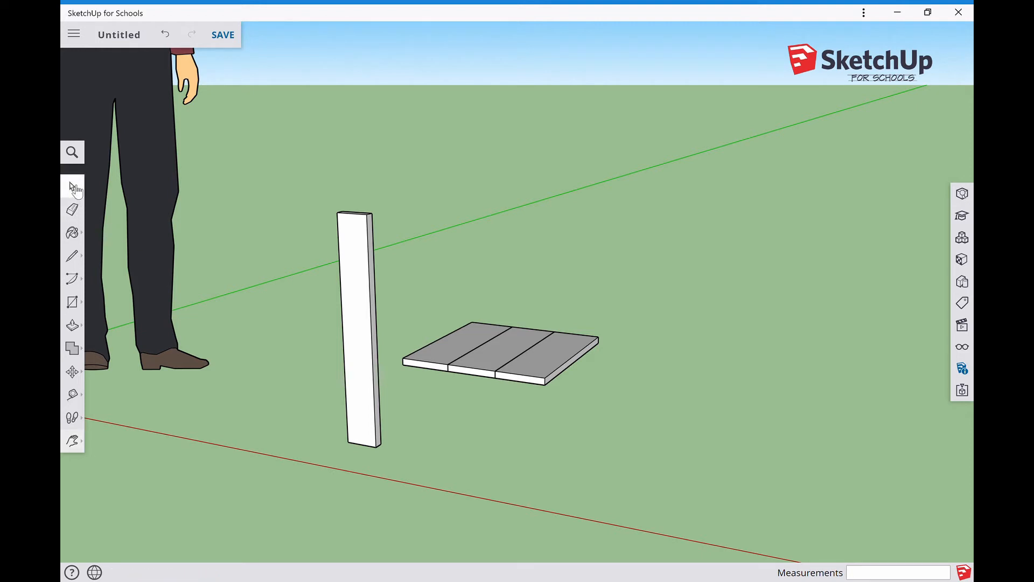
{"action": "double_click", "coordinate": [366, 388]}
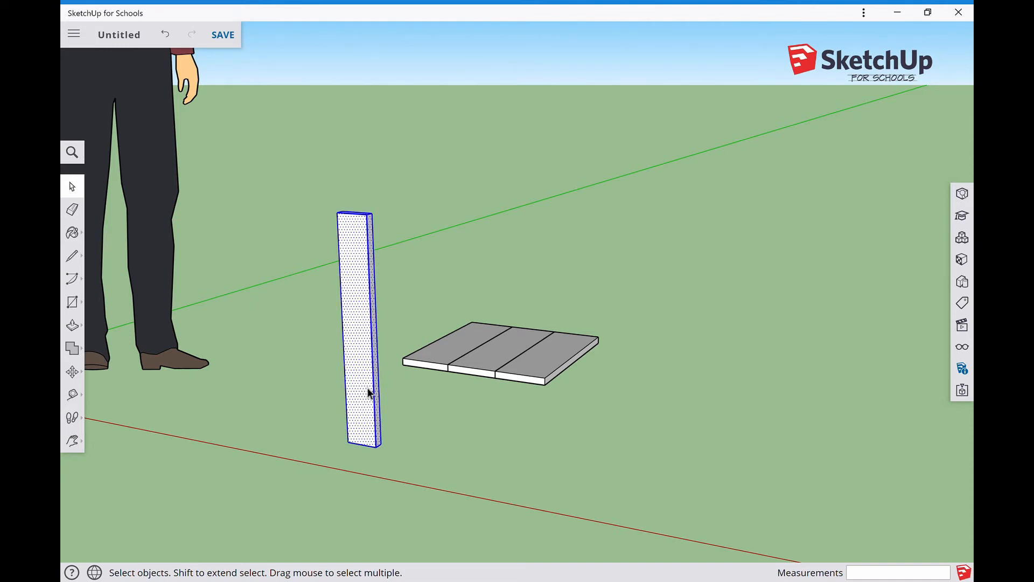
{"action": "right_click", "coordinate": [368, 387]}
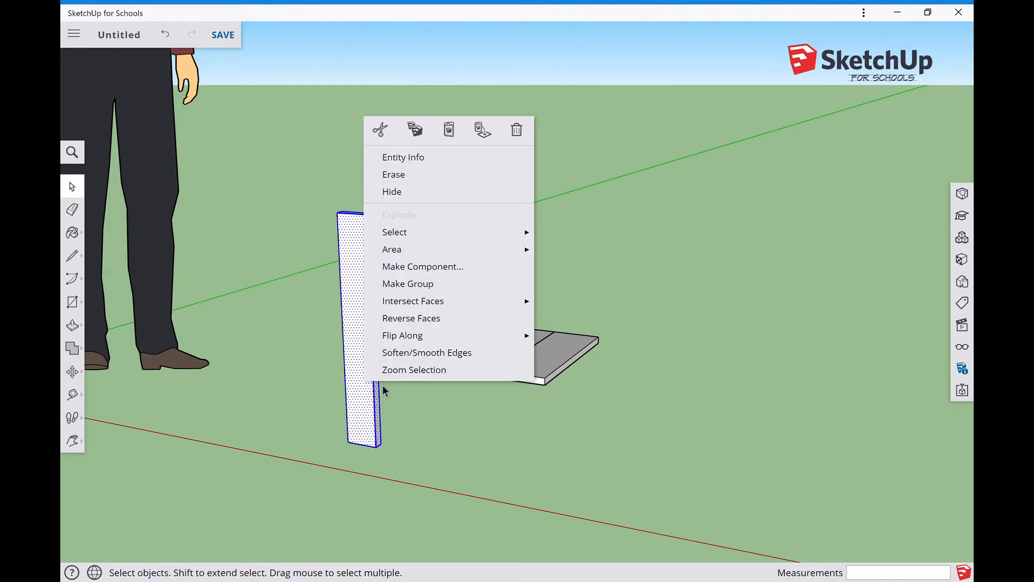
{"action": "left_click", "coordinate": [452, 267]}
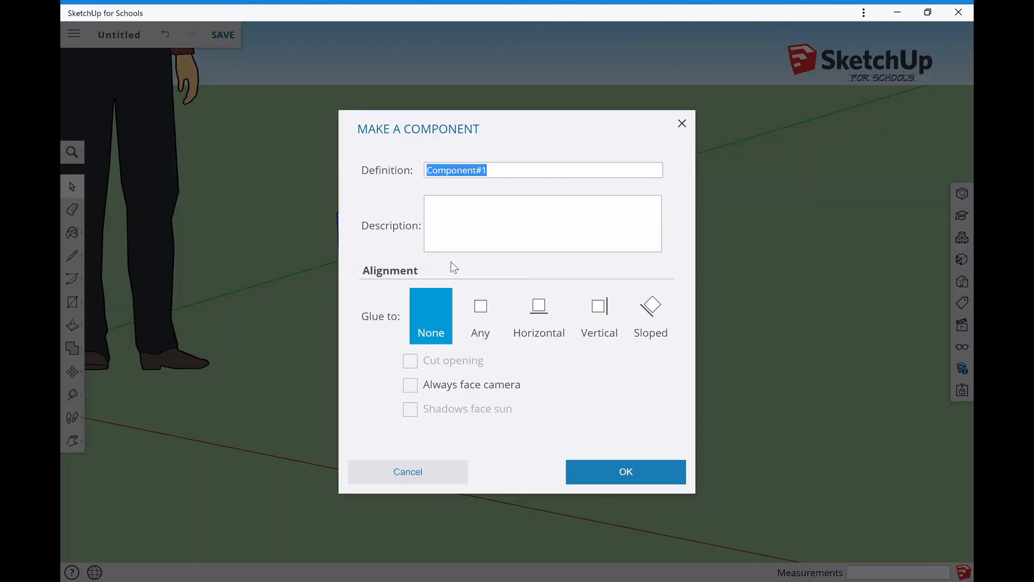
{"action": "key", "text": "BackSpace"}
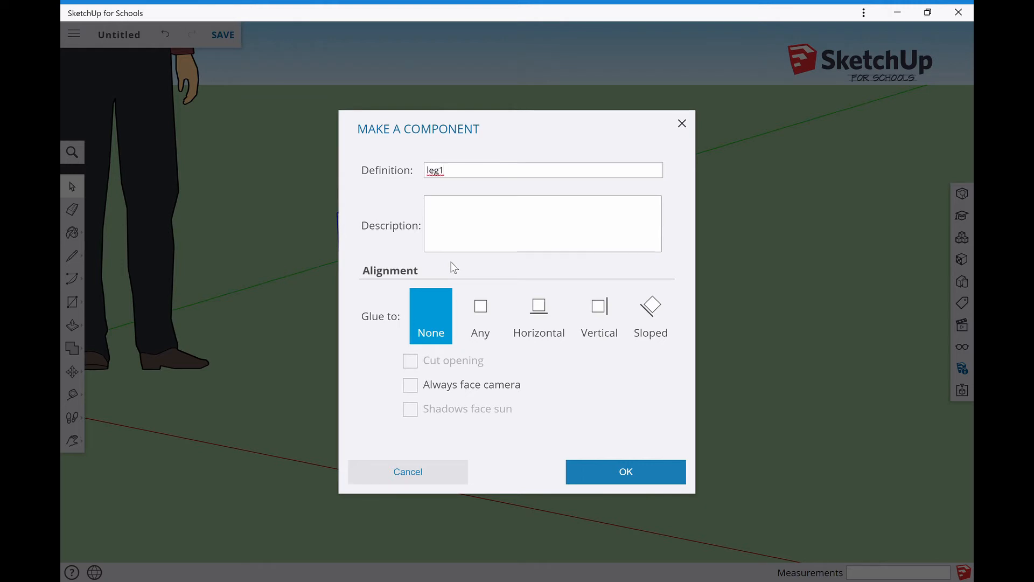
{"action": "key", "text": "Return"}
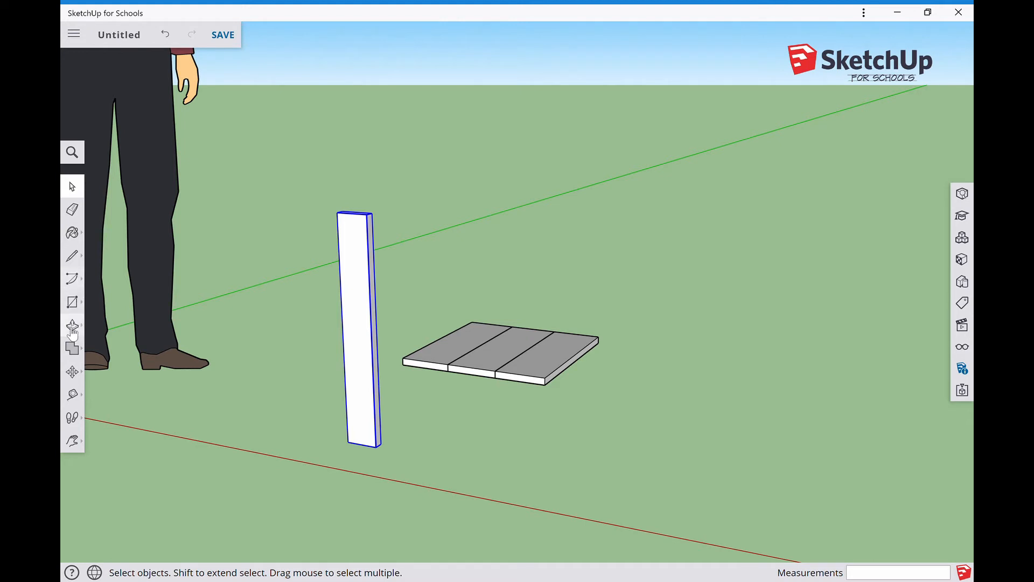
{"action": "left_click", "coordinate": [76, 305]}
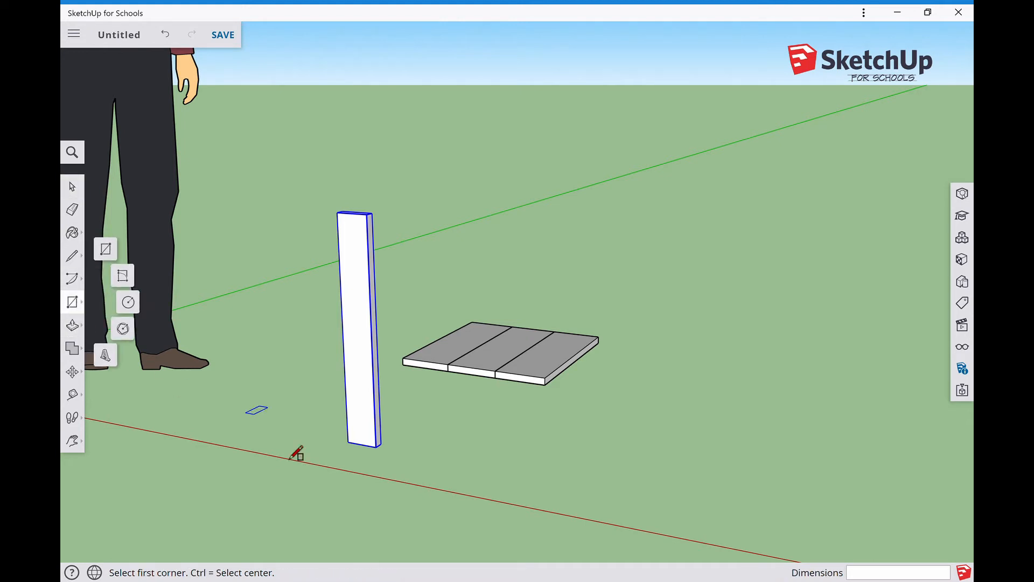
{"action": "left_click", "coordinate": [398, 470]}
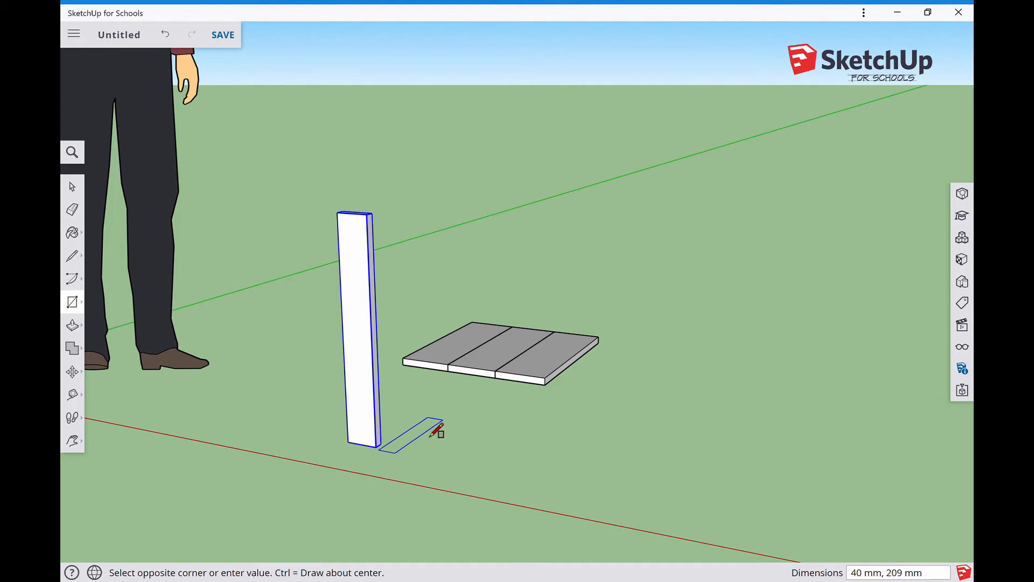
{"action": "left_click", "coordinate": [72, 186]}
{"action": "left_click", "coordinate": [454, 456]}
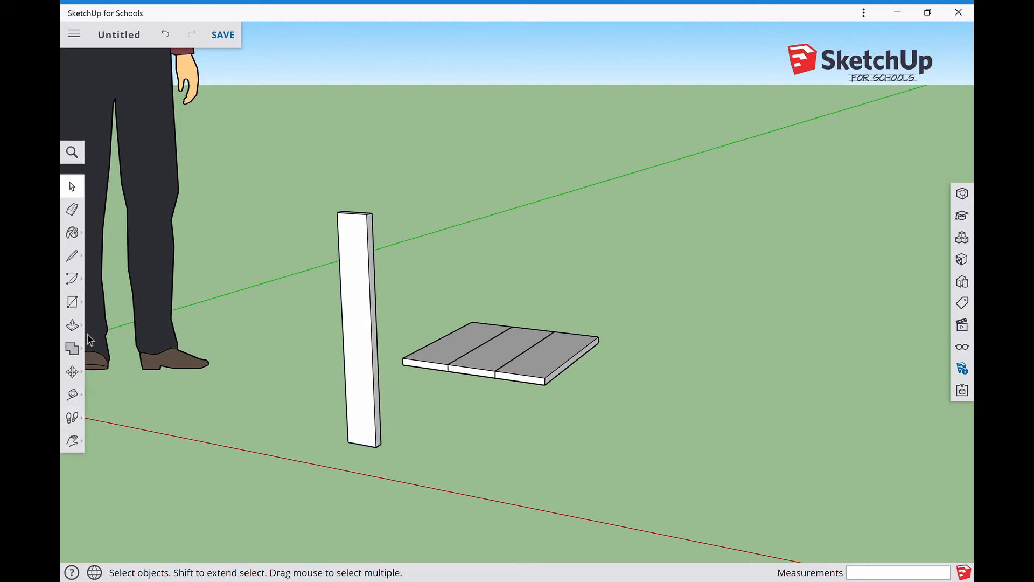
Draw a 19 × 50 mm rectangle on the ground beside the foot of leg1.
{"action": "left_click", "coordinate": [72, 302]}
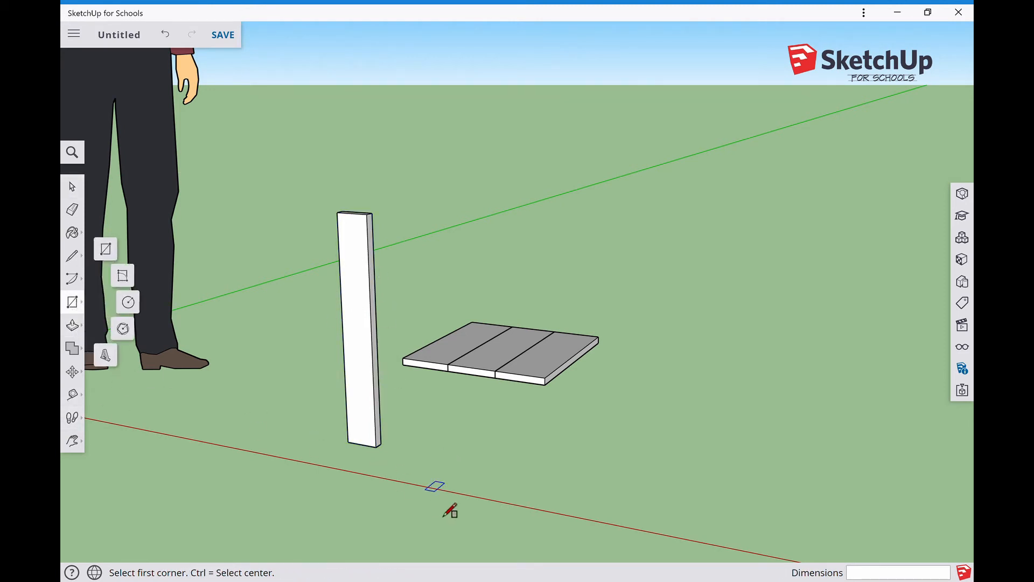
{"action": "left_click", "coordinate": [419, 482]}
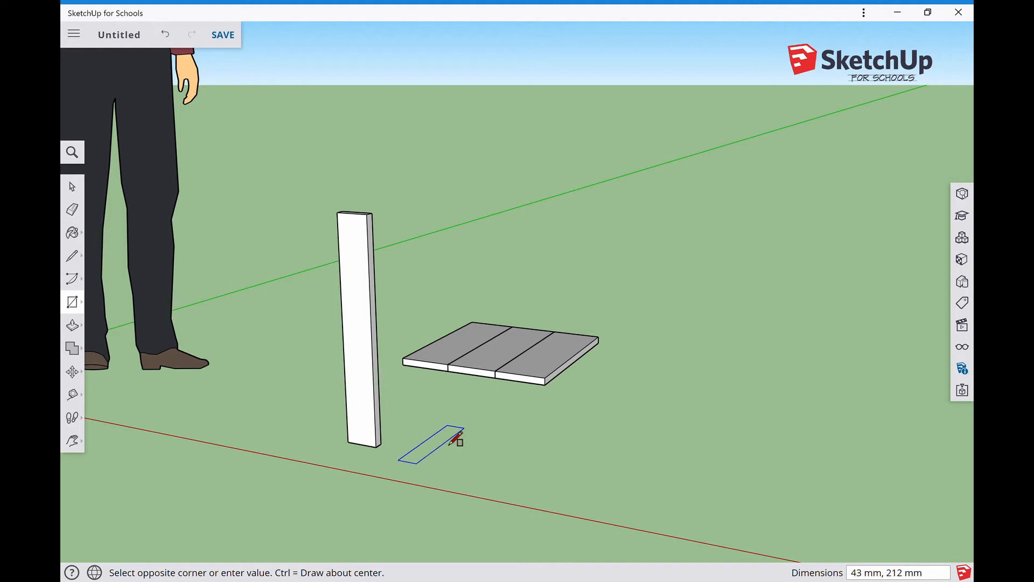
{"action": "type", "text": "19,50"}
{"action": "key", "text": "Return"}
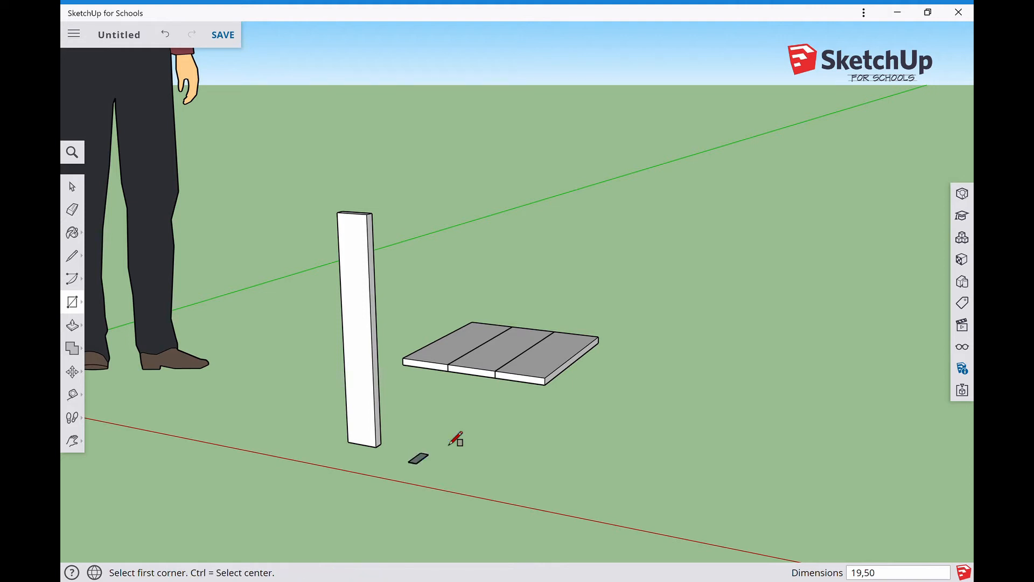
Extrude the 19 × 50 mm rectangle upward 500 mm to form the second leg board.
{"action": "scroll", "coordinate": [398, 468], "scroll_direction": "up", "scroll_amount": 5}
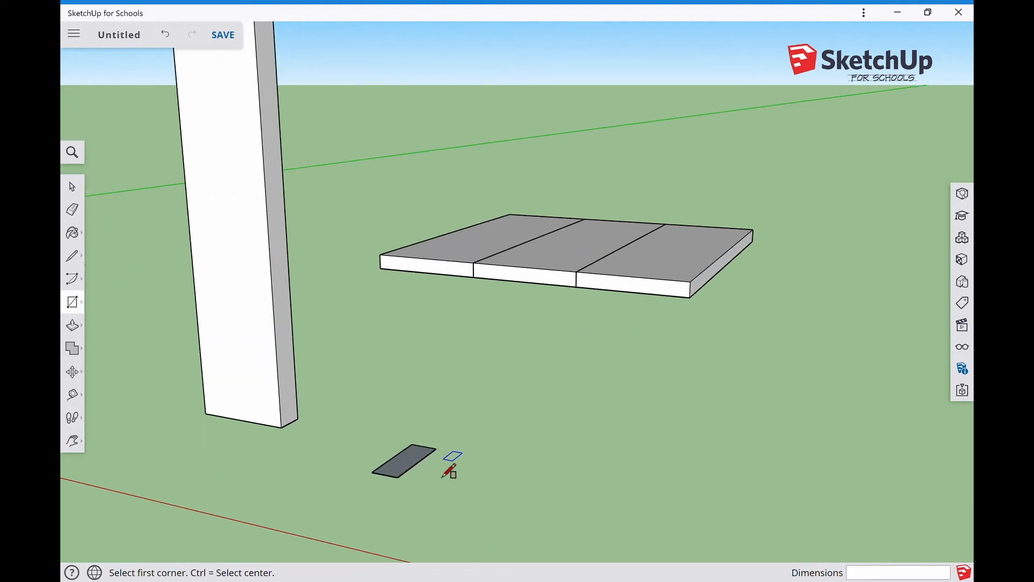
{"action": "left_click", "coordinate": [76, 329]}
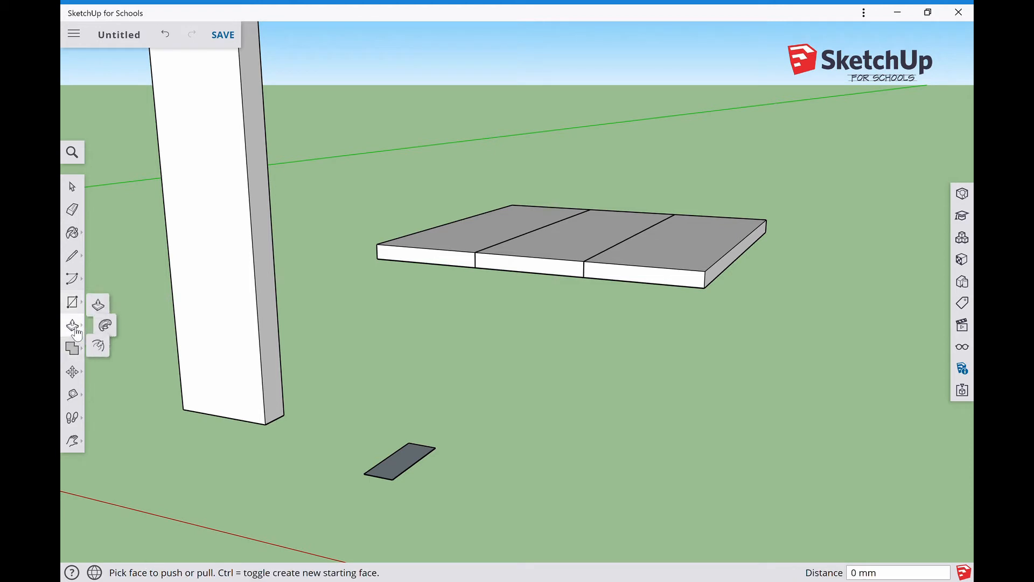
{"action": "left_click", "coordinate": [407, 470]}
{"action": "type", "text": "5"}
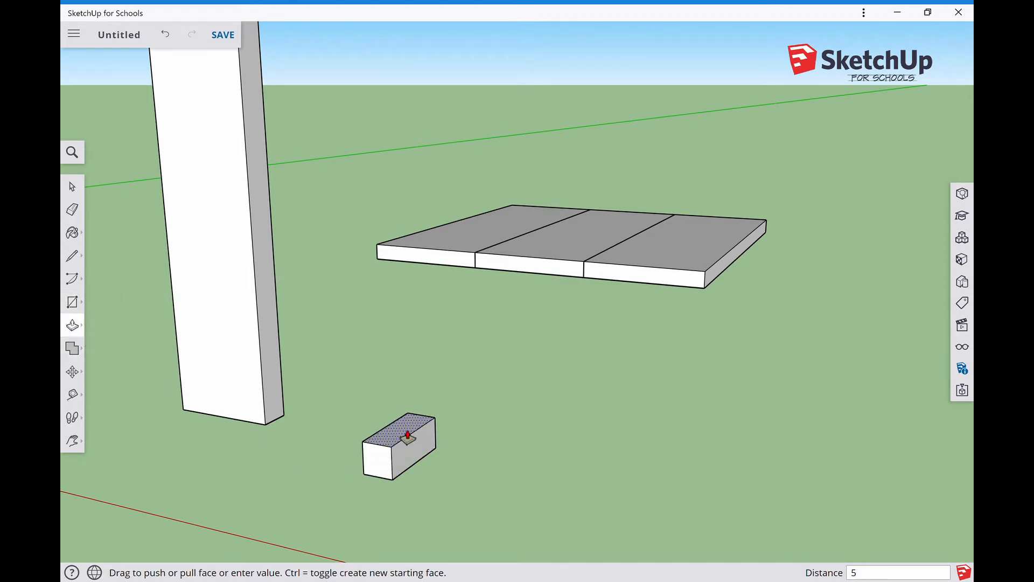
{"action": "type", "text": "00"}
{"action": "key", "text": "Return"}
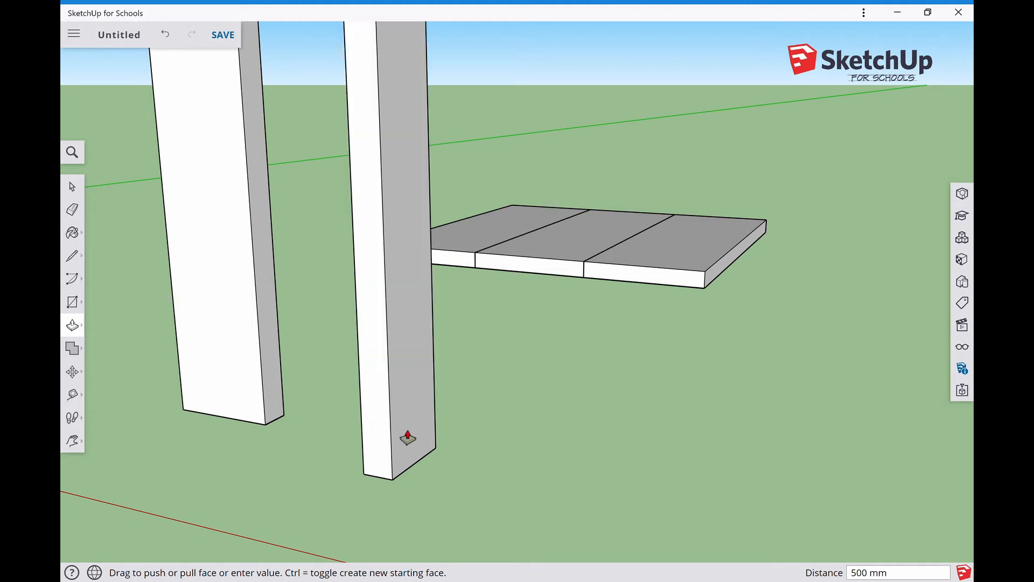
Select the whole narrower upright board and make it a component named leg2.
{"action": "left_click", "coordinate": [73, 186]}
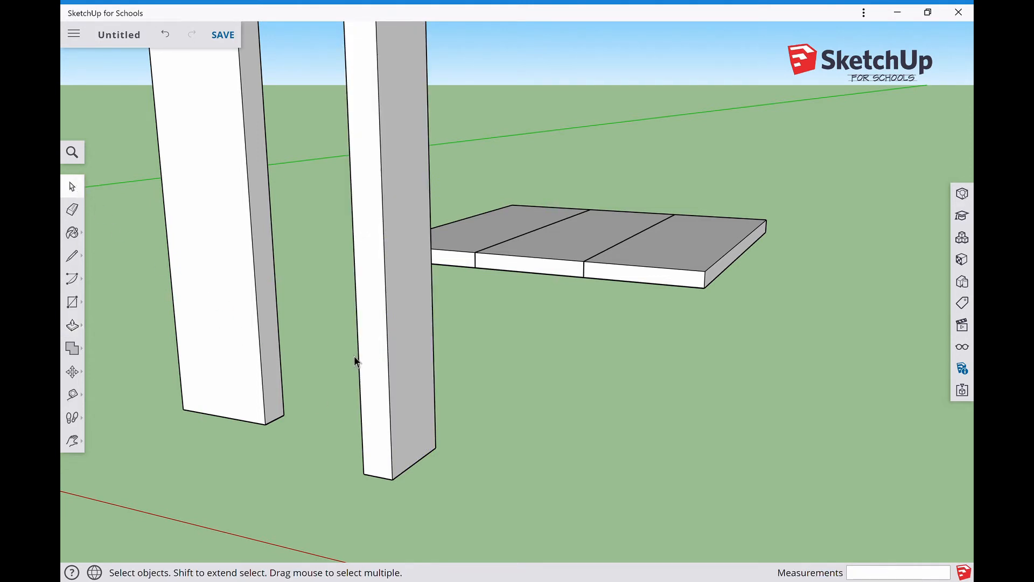
{"action": "triple_click", "coordinate": [397, 383]}
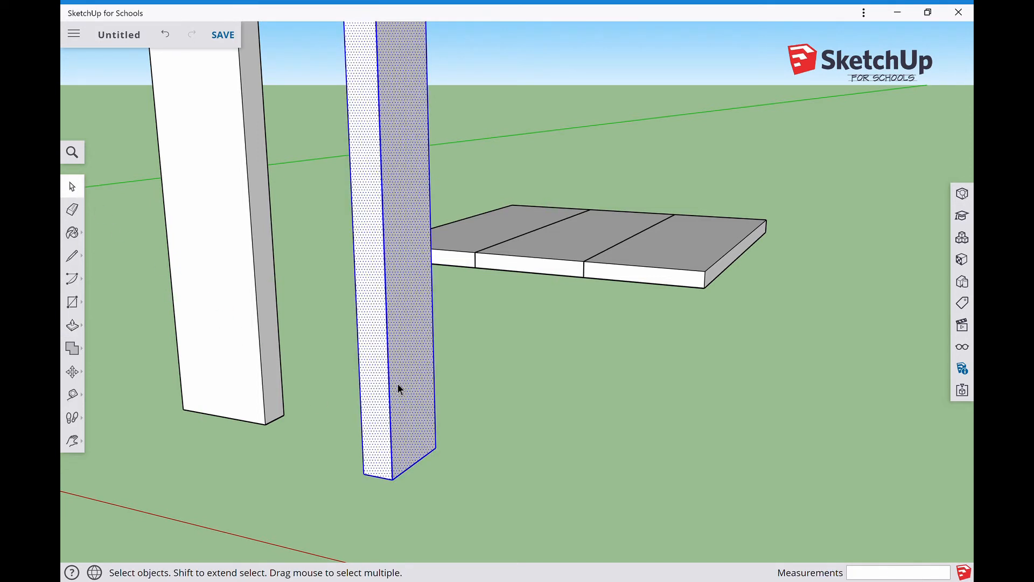
{"action": "right_click", "coordinate": [398, 387]}
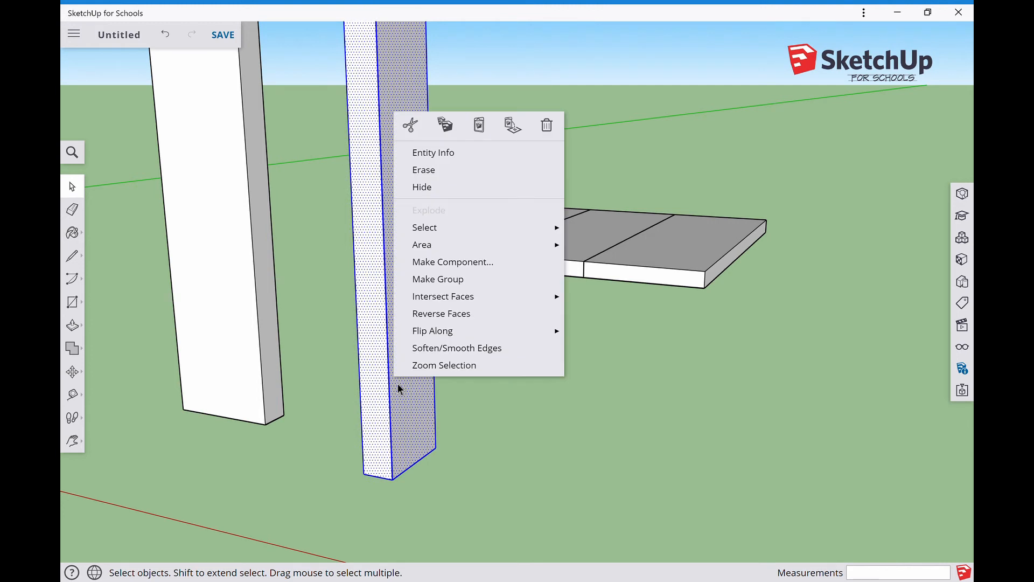
{"action": "left_click", "coordinate": [463, 264]}
{"action": "key", "text": "BackSpace"}
{"action": "type", "text": "leg2"}
{"action": "key", "text": "Return"}
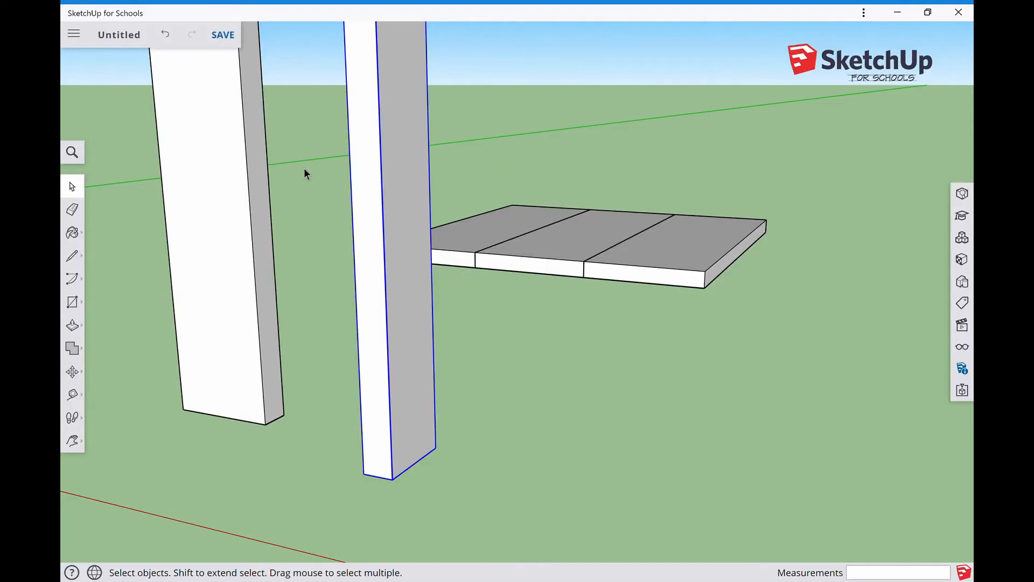
Move leg2 about 134 mm by its top front corner onto leg1's rear top corner, so the two boards form an L-shaped leg.
{"action": "scroll", "coordinate": [304, 173], "scroll_direction": "down", "scroll_amount": 4}
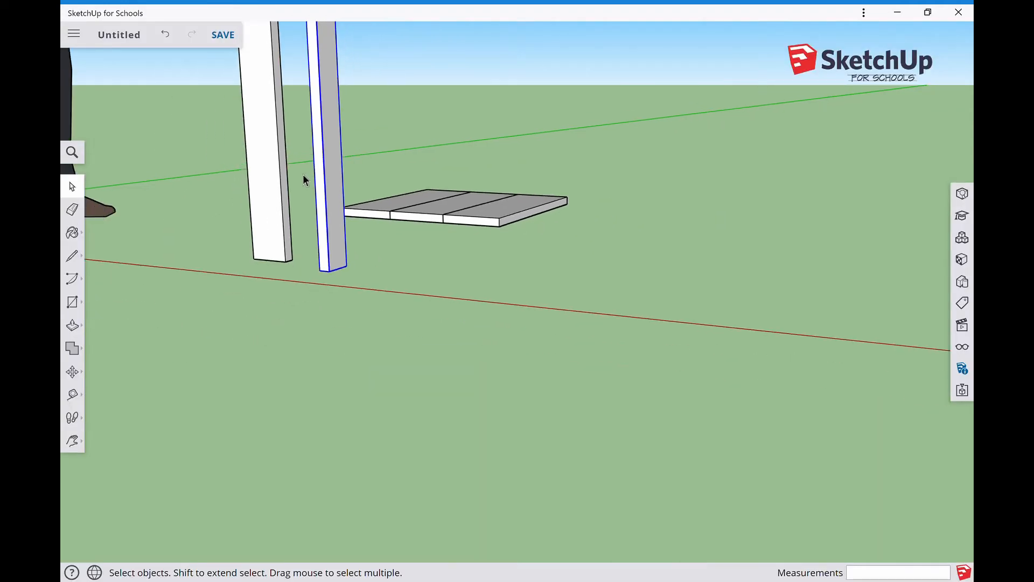
{"action": "left_click", "coordinate": [73, 441]}
{"action": "left_click_drag", "start_coordinate": [222, 178], "coordinate": [282, 395]}
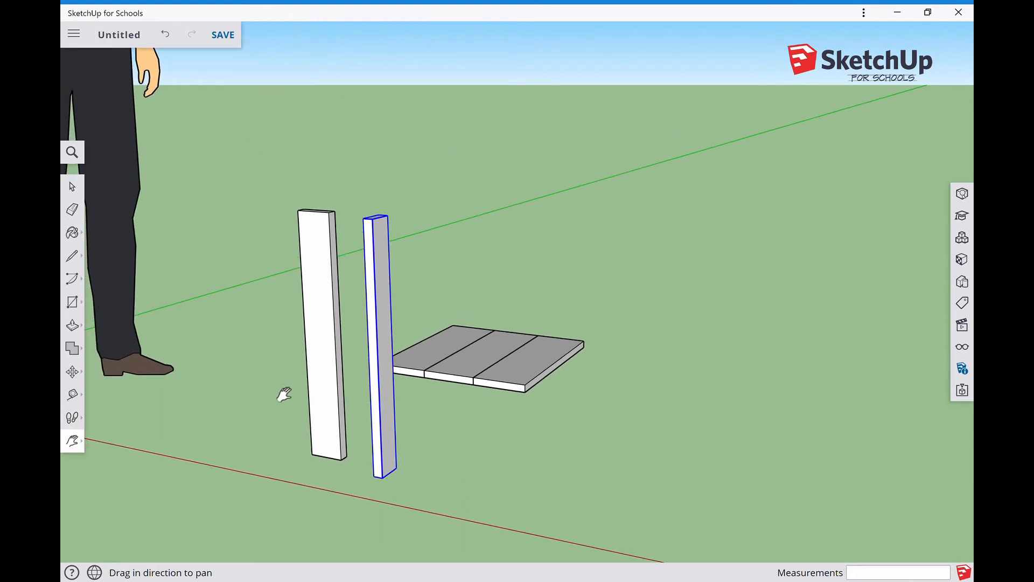
{"action": "left_click_drag", "start_coordinate": [259, 243], "coordinate": [320, 342]}
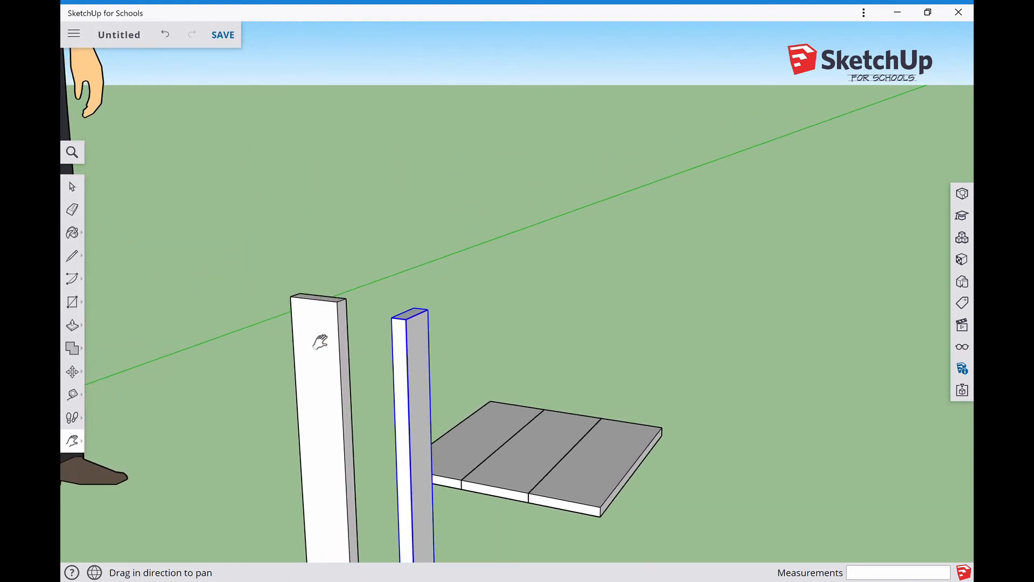
{"action": "scroll", "coordinate": [319, 341], "scroll_direction": "up", "scroll_amount": 3}
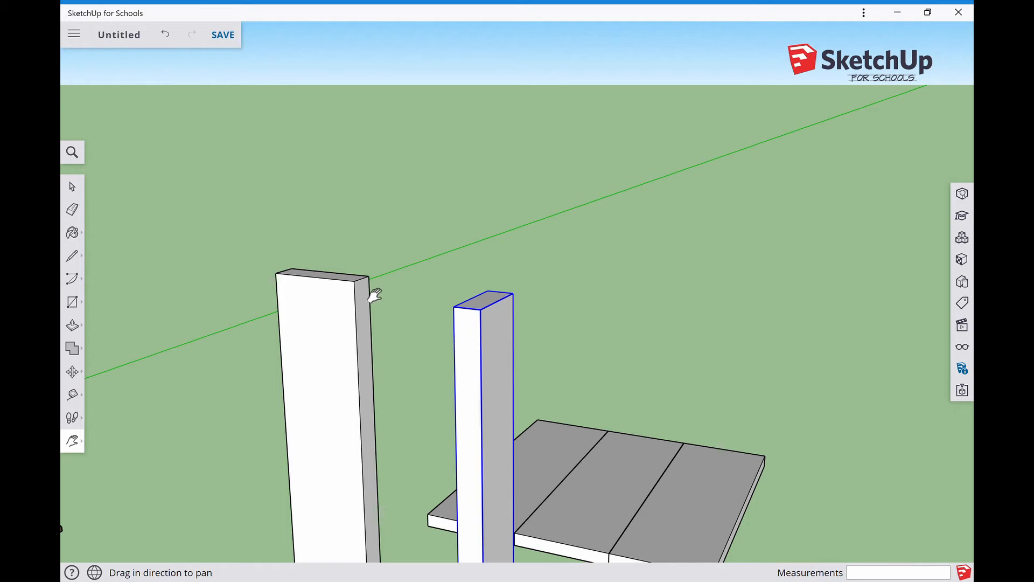
{"action": "left_click", "coordinate": [73, 372]}
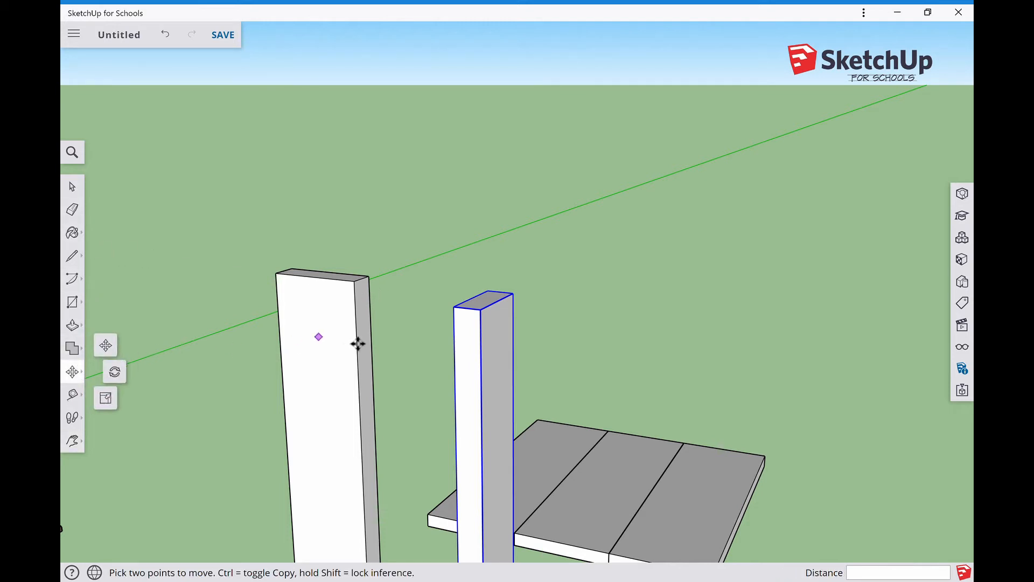
{"action": "left_click", "coordinate": [493, 322]}
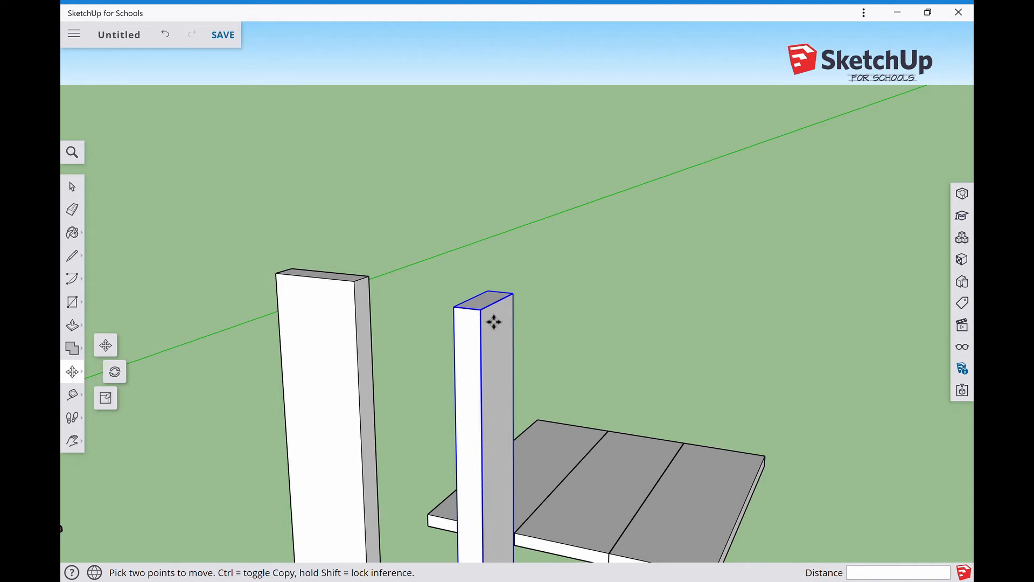
{"action": "left_click", "coordinate": [370, 276]}
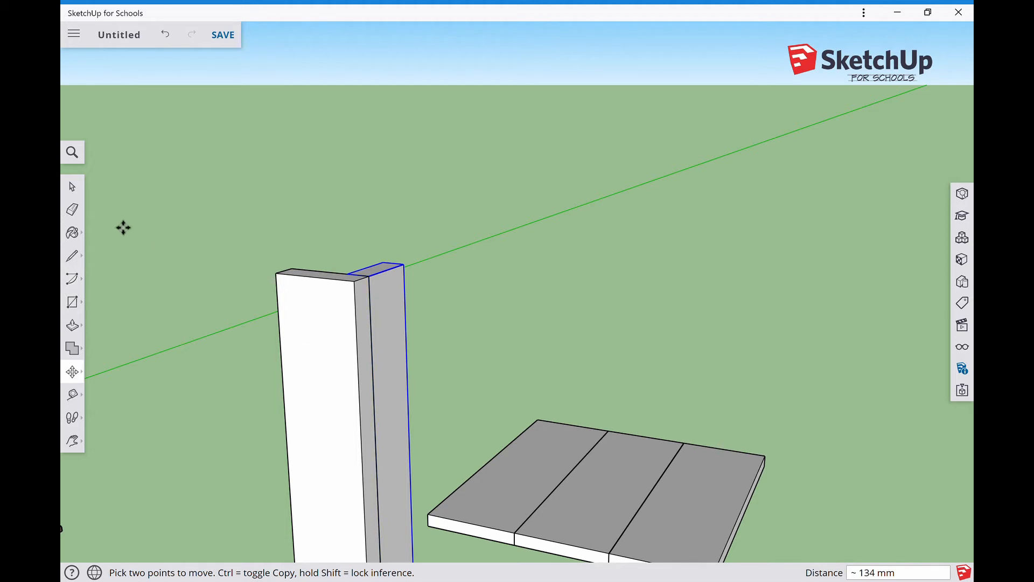
Add leg1 to the selected leg2 and combine the two boards into one group.
{"action": "left_click", "coordinate": [72, 187]}
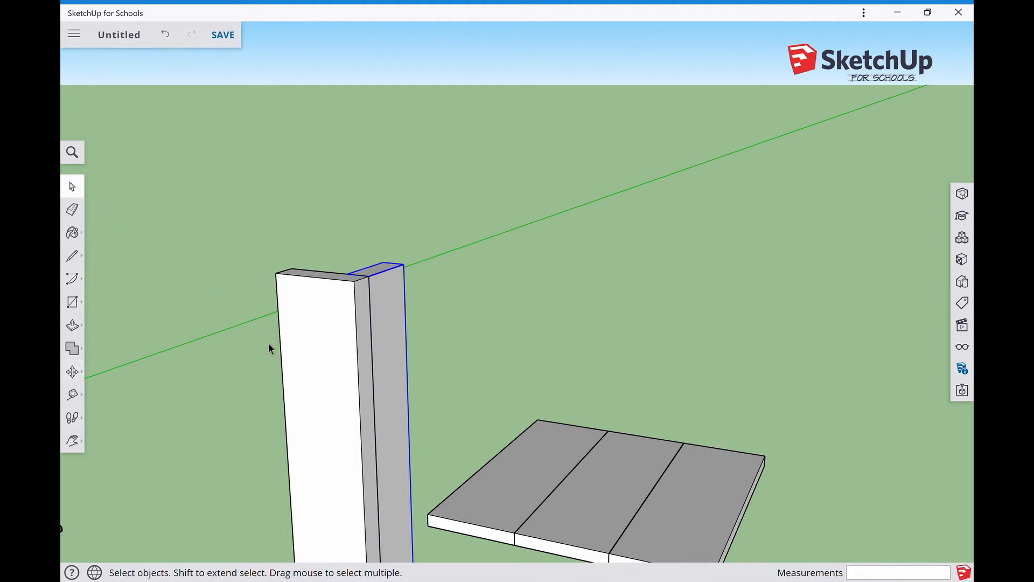
{"action": "left_click", "coordinate": [330, 342]}
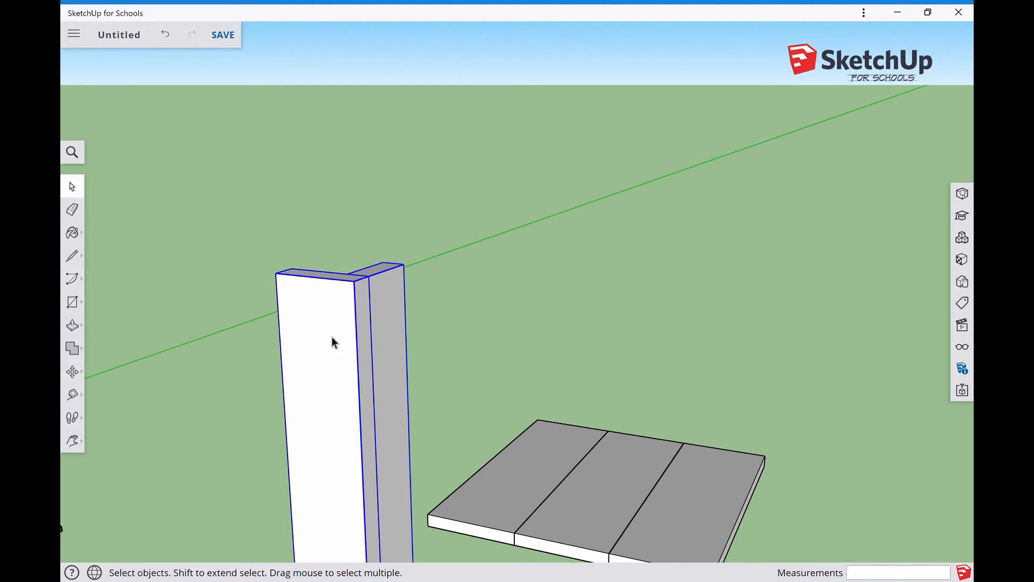
{"action": "right_click", "coordinate": [332, 341]}
{"action": "left_click", "coordinate": [381, 218]}
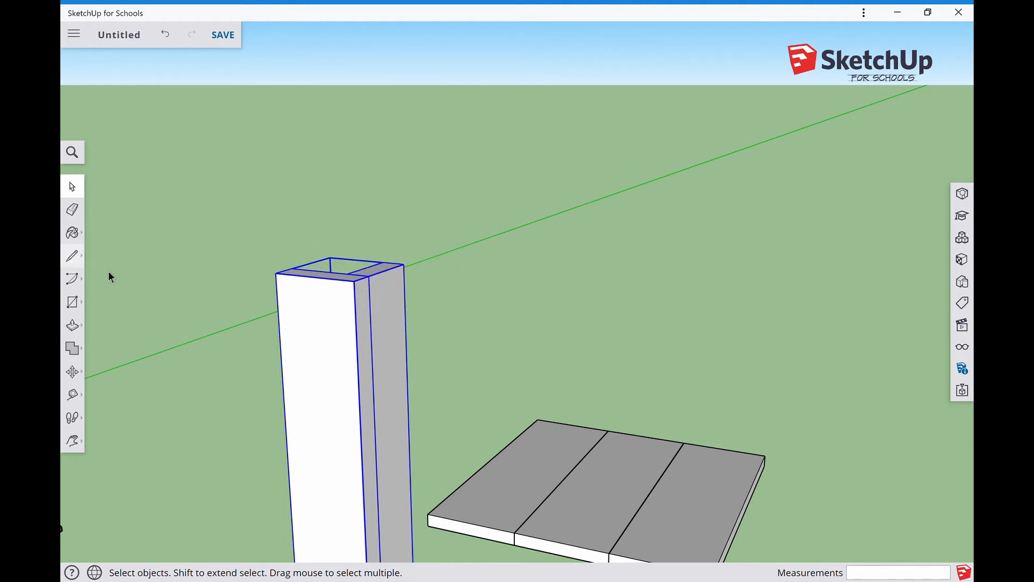
Move the grouped L-shaped leg across the ground to stand in front of the three-board top.
{"action": "left_click", "coordinate": [73, 440]}
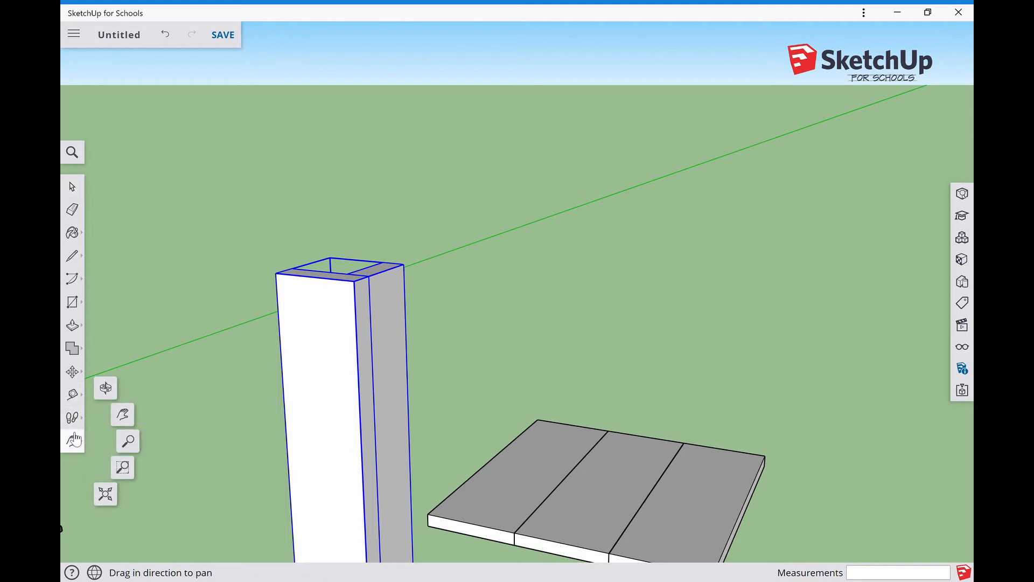
{"action": "left_click", "coordinate": [72, 372]}
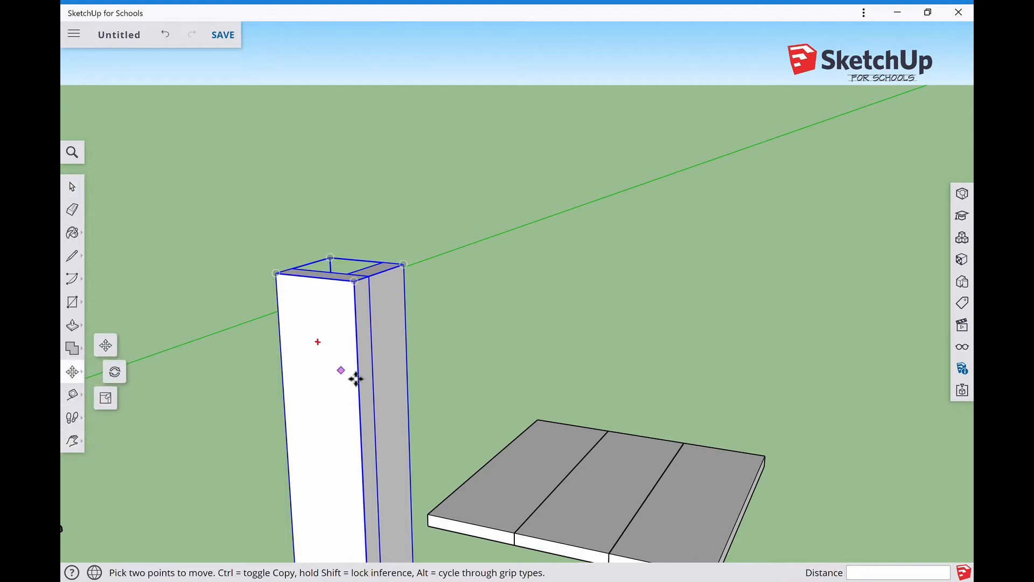
{"action": "left_click", "coordinate": [333, 352]}
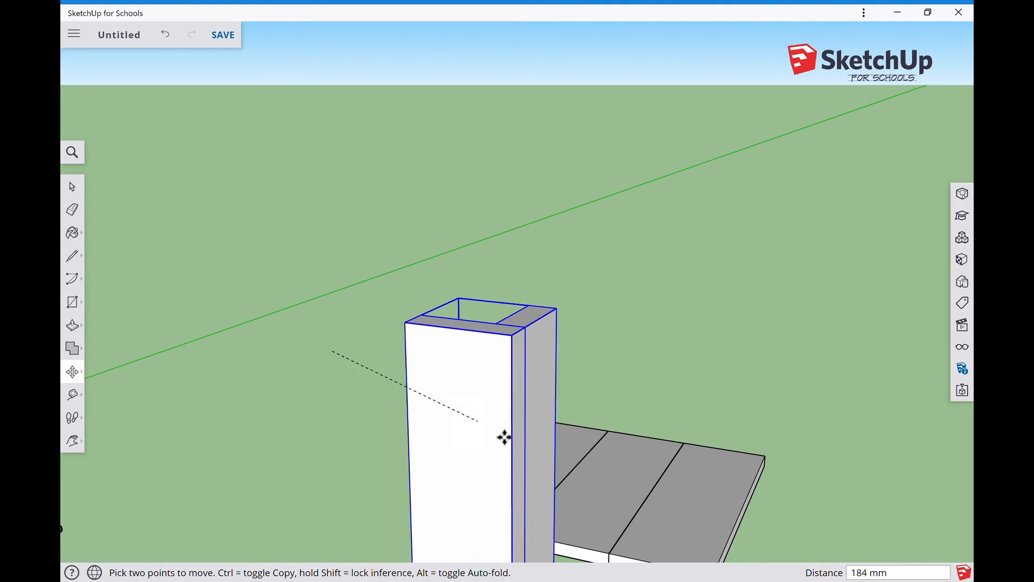
{"action": "left_click", "coordinate": [623, 436]}
Paste three copies of the leg group on the ground: one nearer the human figure, one on the opposite side, and one behind.
{"action": "scroll", "coordinate": [478, 313], "scroll_direction": "down", "scroll_amount": 5}
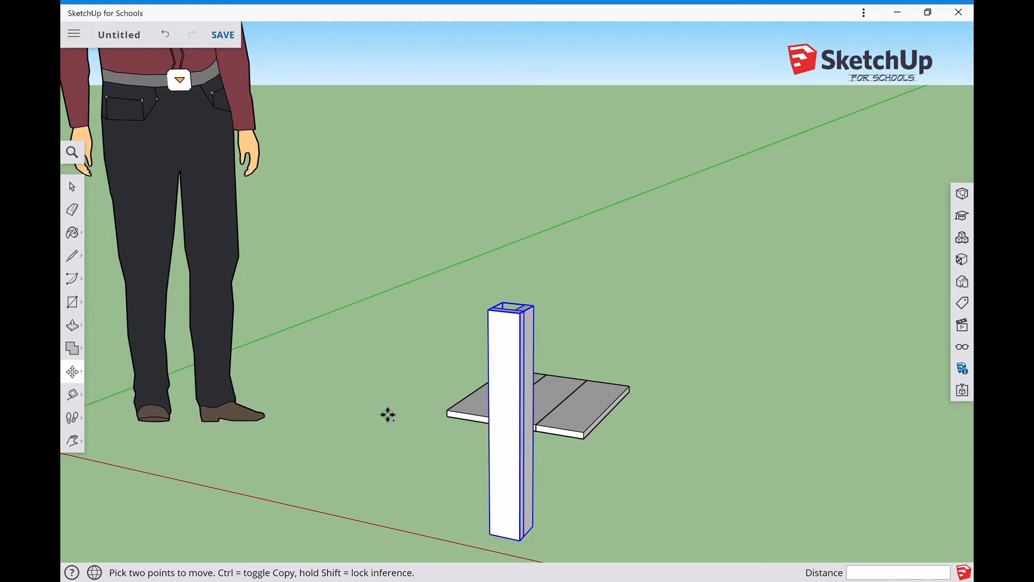
{"action": "key", "text": "ctrl+v"}
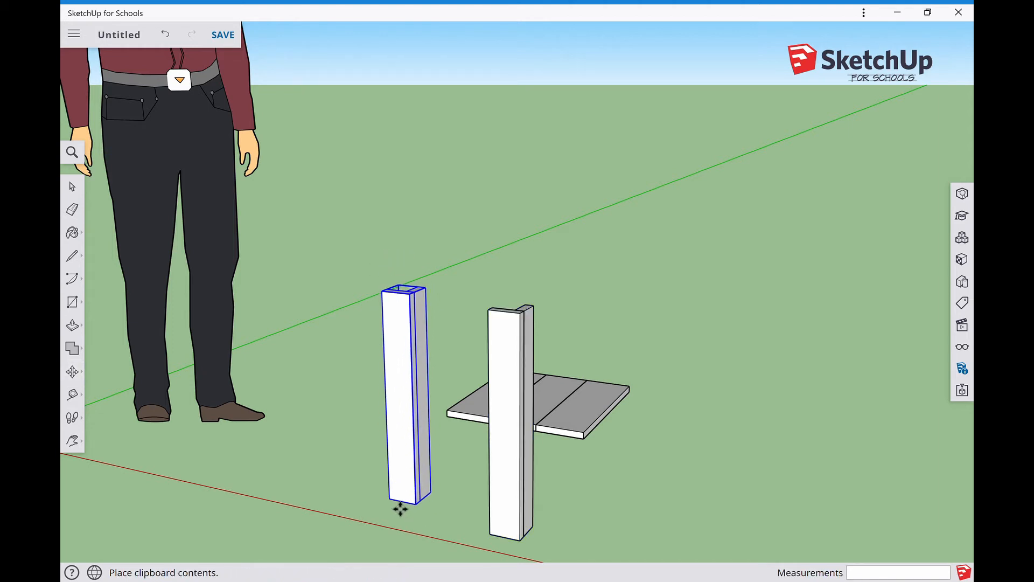
{"action": "left_click", "coordinate": [399, 503]}
{"action": "key", "text": "ctrl+v"}
{"action": "left_click", "coordinate": [636, 532]}
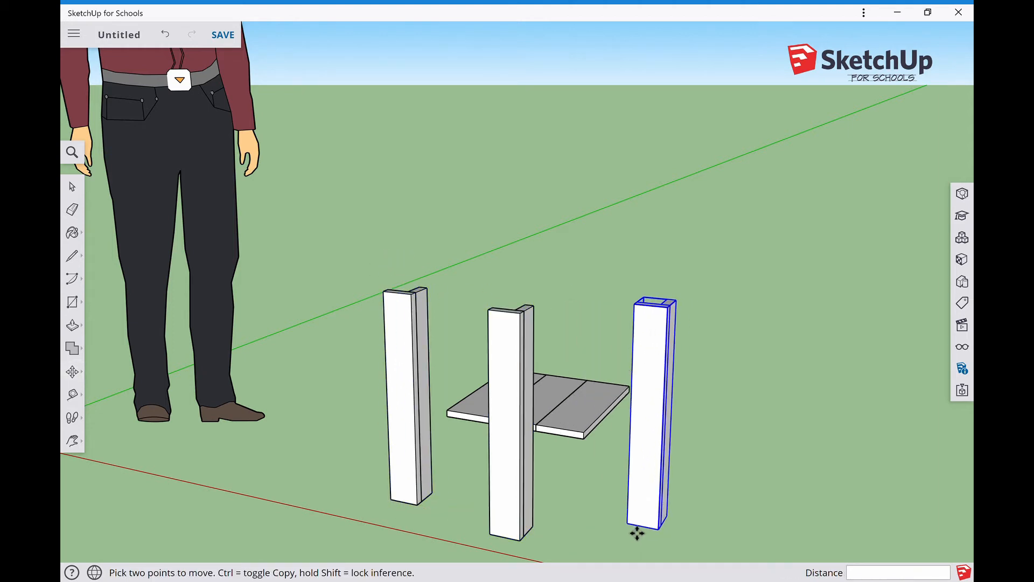
{"action": "key", "text": "ctrl+v"}
{"action": "left_click", "coordinate": [564, 496]}
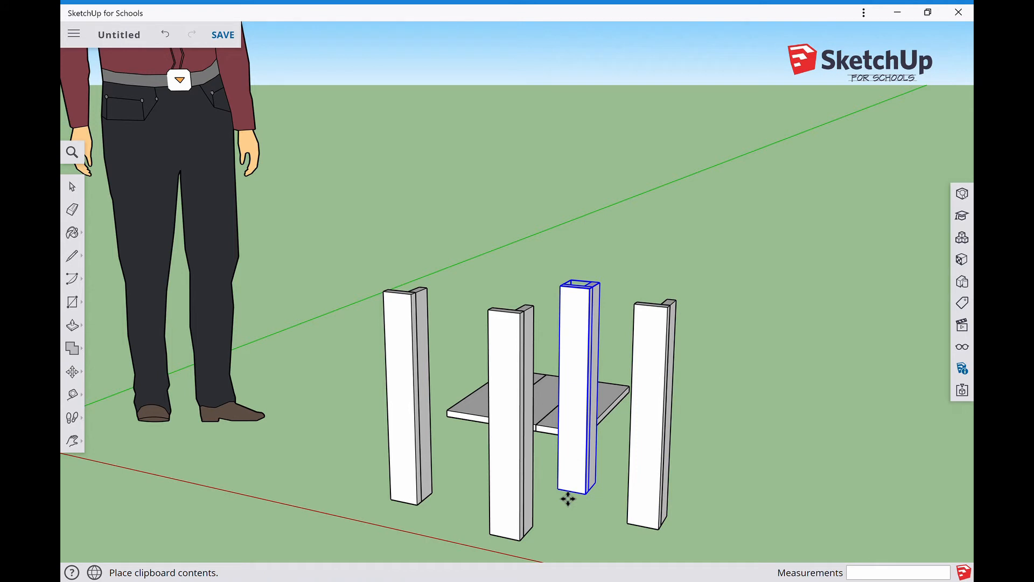
{"action": "key", "text": "m"}
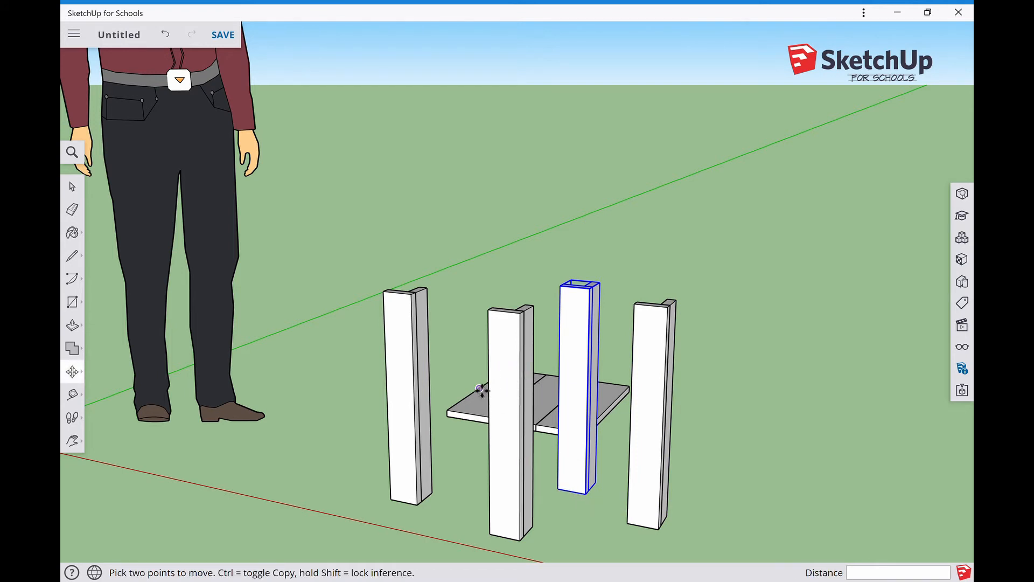
Try flipping the leg copy nearest the human figure along its group's green axis, and undo the flip.
{"action": "left_click", "coordinate": [75, 189]}
{"action": "left_click", "coordinate": [418, 341]}
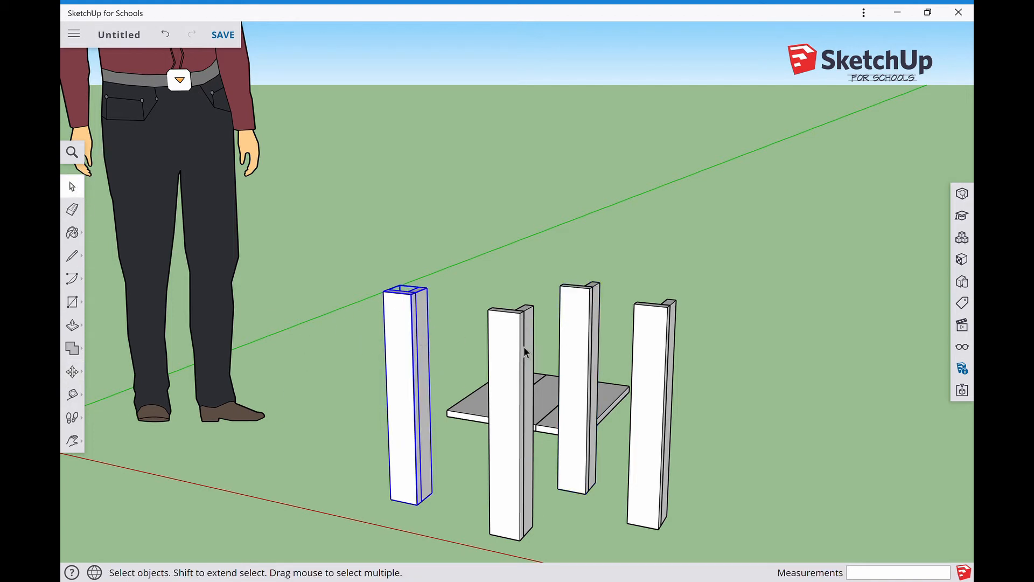
{"action": "right_click", "coordinate": [413, 307]}
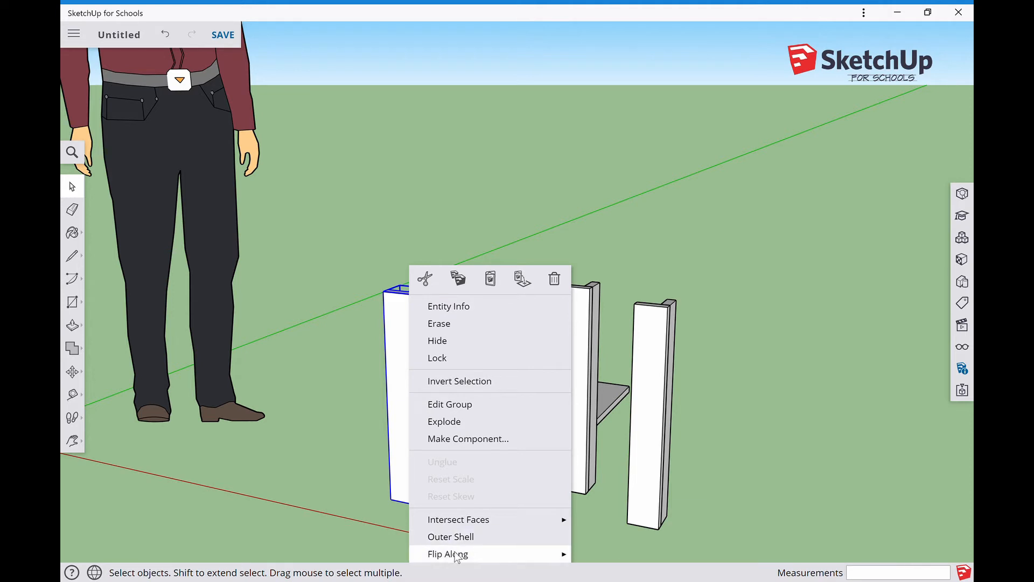
{"action": "mouse_move", "coordinate": [456, 555]}
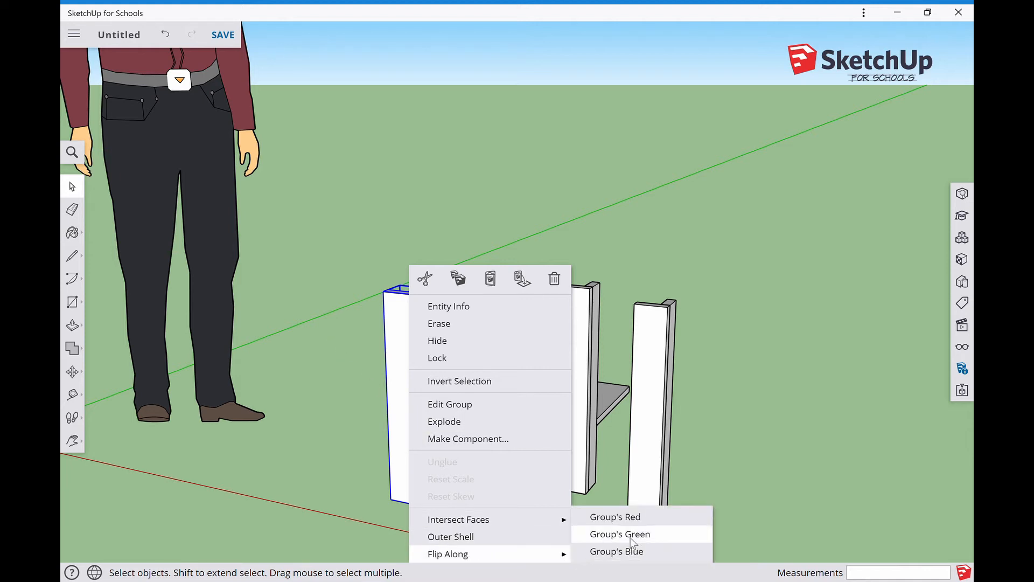
{"action": "left_click", "coordinate": [633, 535]}
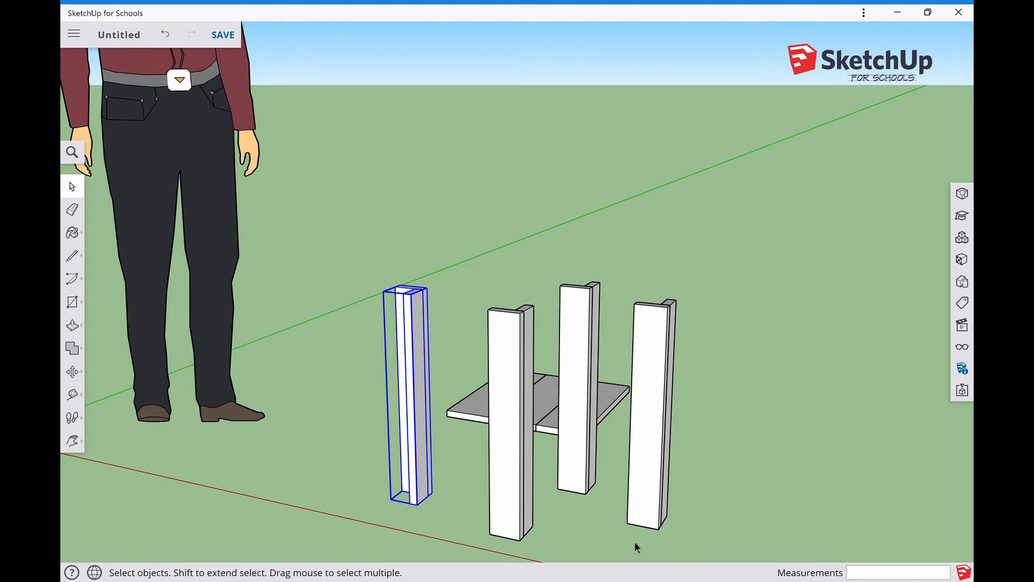
{"action": "key", "text": "ctrl+z"}
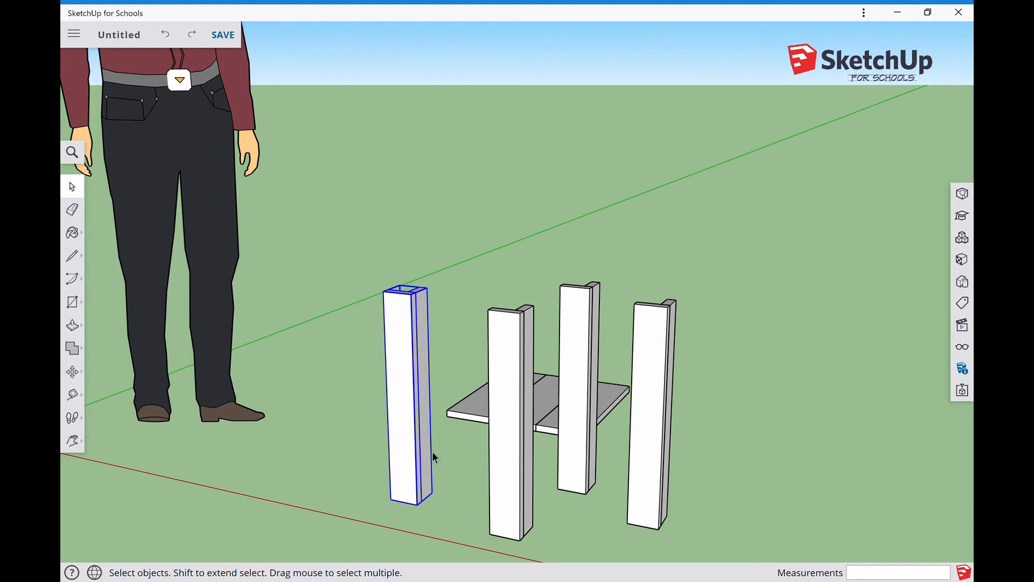
Flip the leg copy nearest the human figure along its group's red axis.
{"action": "right_click", "coordinate": [415, 451]}
{"action": "mouse_move", "coordinate": [508, 414]}
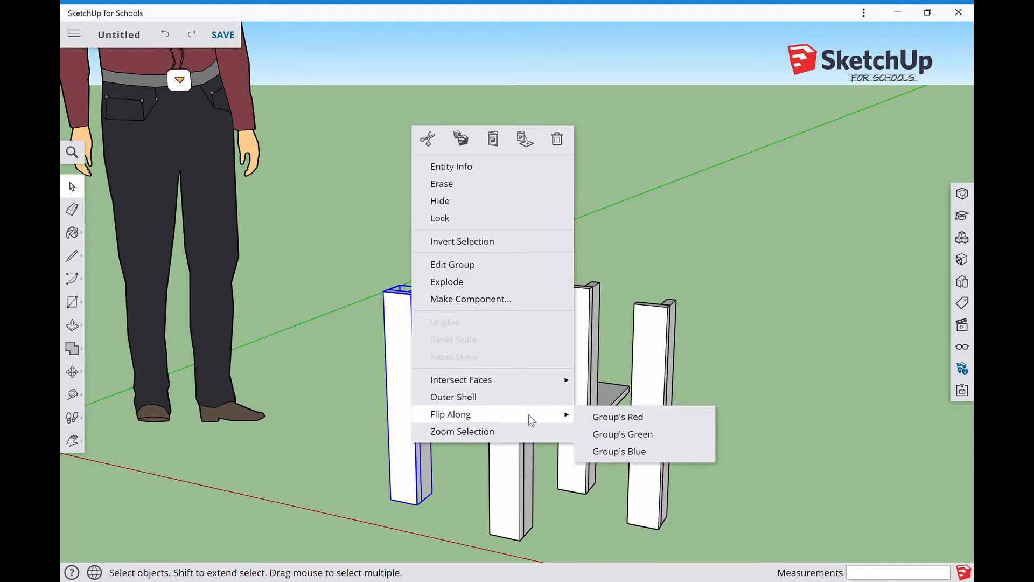
{"action": "left_click", "coordinate": [618, 420]}
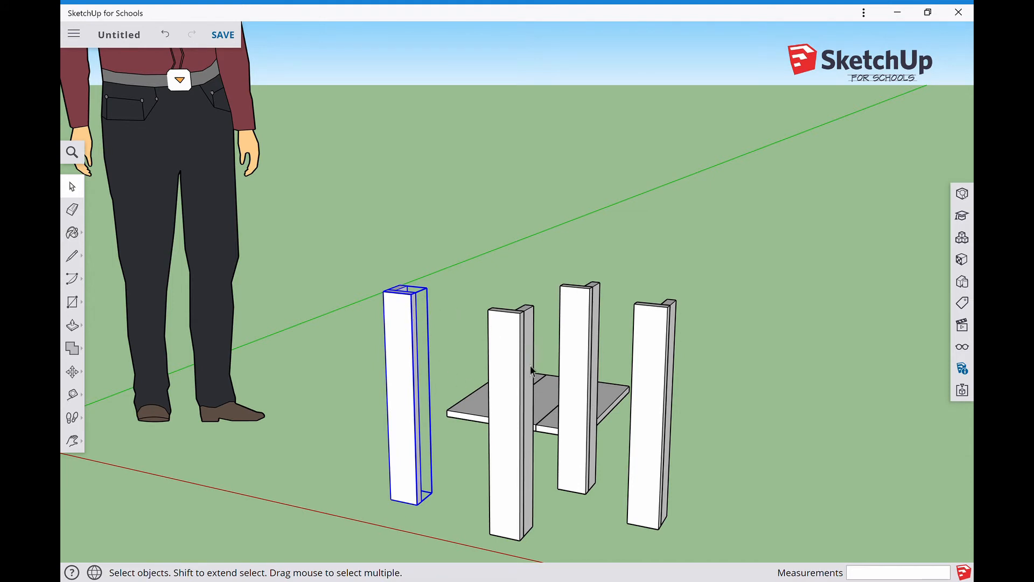
Flip the leg copy farthest from the human figure along its group's green axis.
{"action": "left_click", "coordinate": [657, 377]}
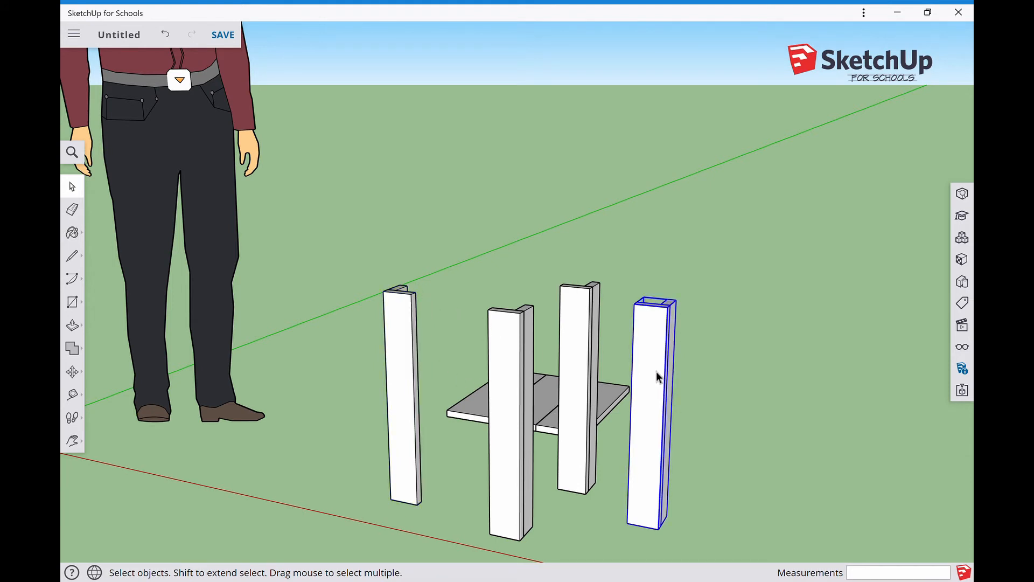
{"action": "right_click", "coordinate": [656, 370]}
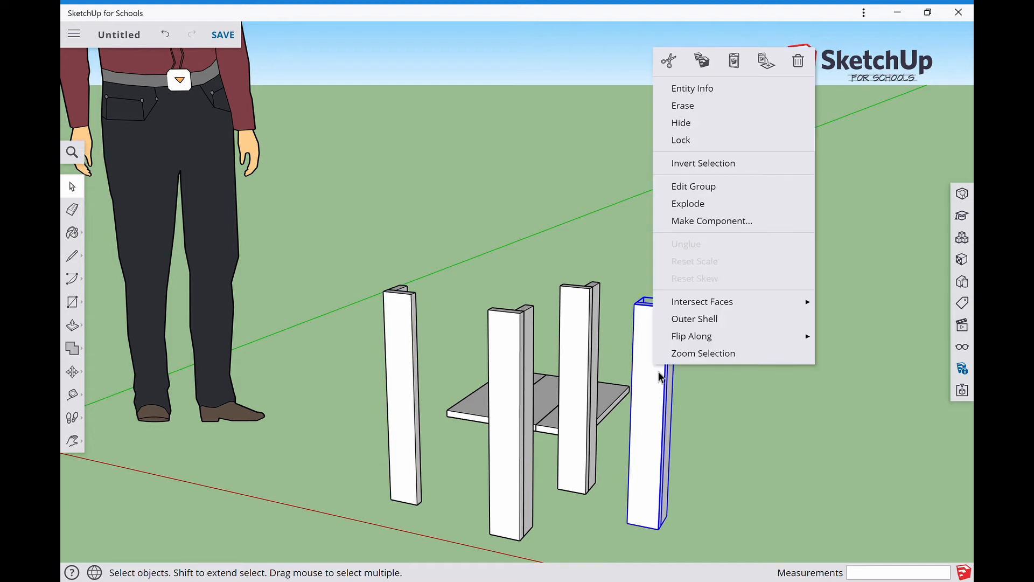
{"action": "mouse_move", "coordinate": [713, 337]}
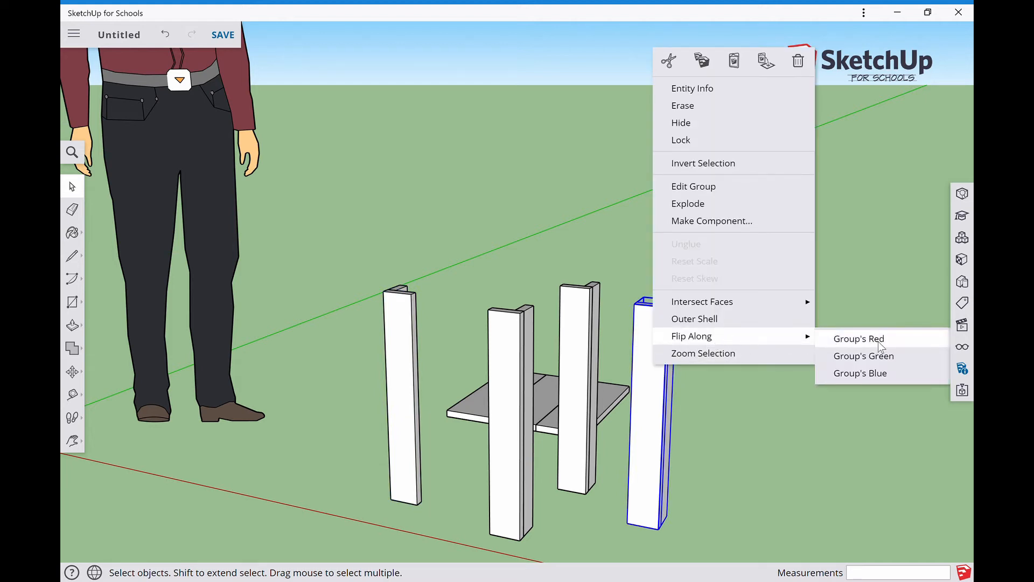
{"action": "left_click", "coordinate": [864, 356]}
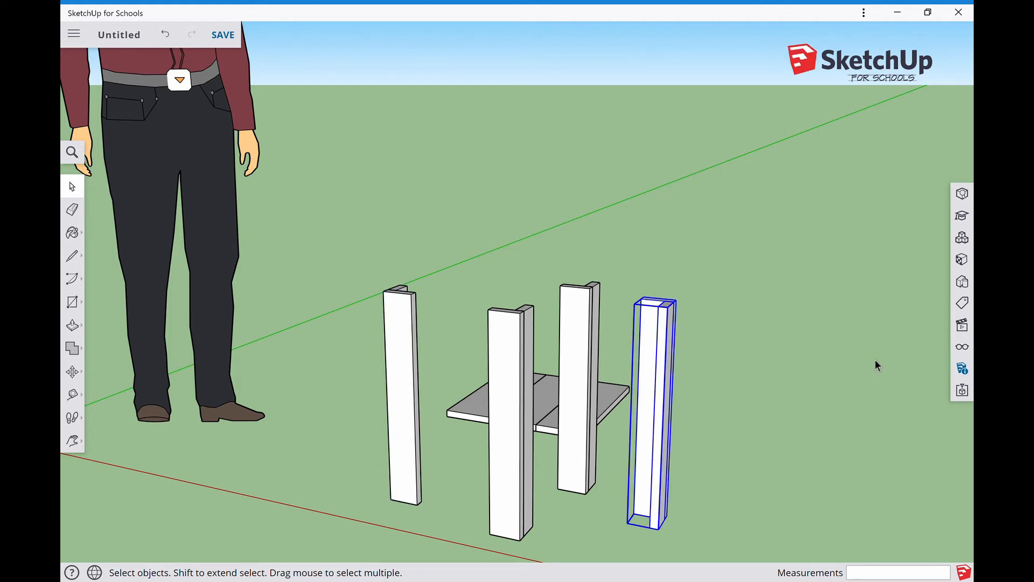
Flip the rear leg copy along both its group's green and red axes, and clear the selection.
{"action": "left_click", "coordinate": [584, 350]}
{"action": "right_click", "coordinate": [584, 350]}
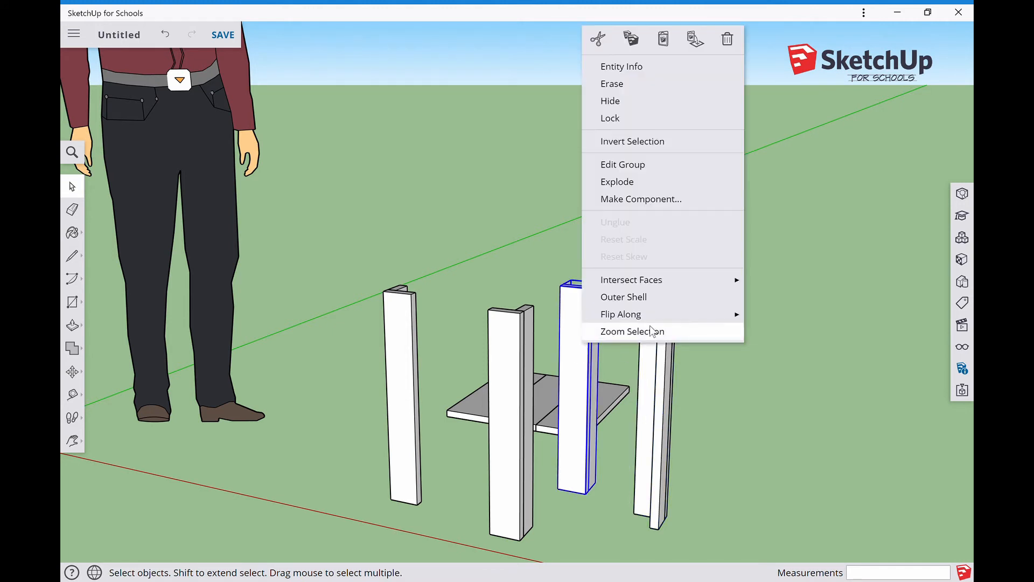
{"action": "mouse_move", "coordinate": [650, 317]}
{"action": "left_click", "coordinate": [792, 333]}
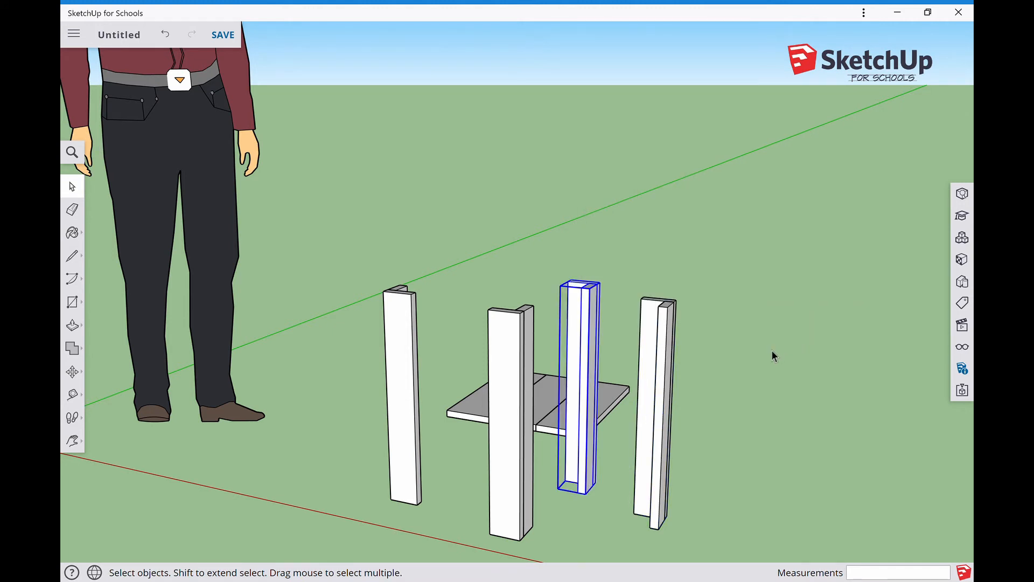
{"action": "right_click", "coordinate": [588, 354]}
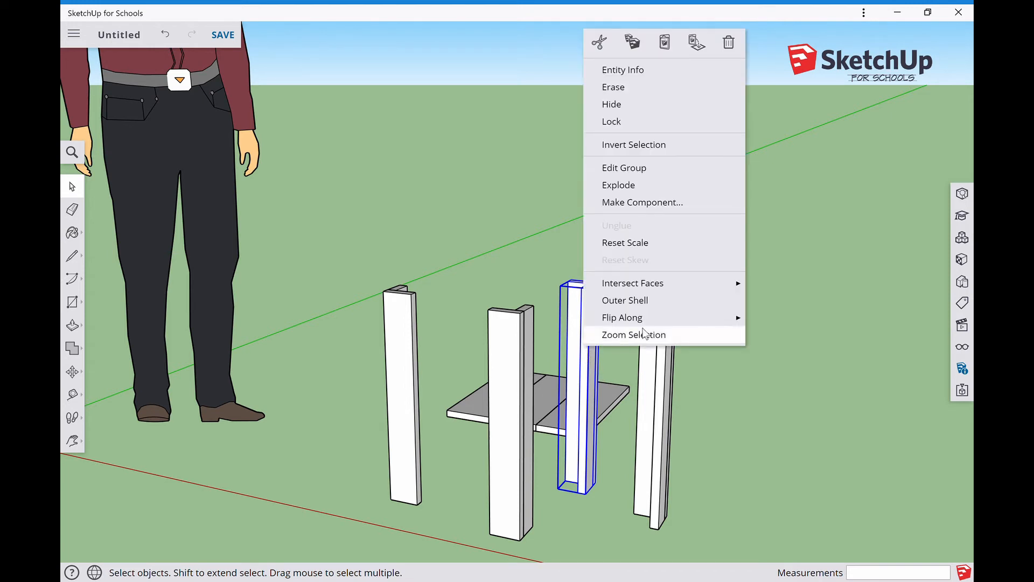
{"action": "mouse_move", "coordinate": [649, 320]}
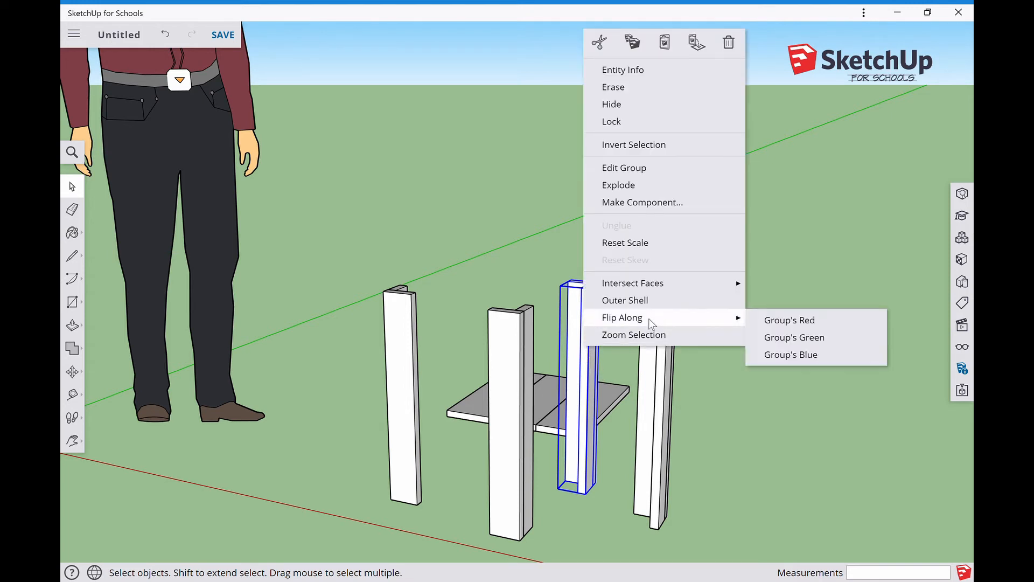
{"action": "left_click", "coordinate": [789, 320]}
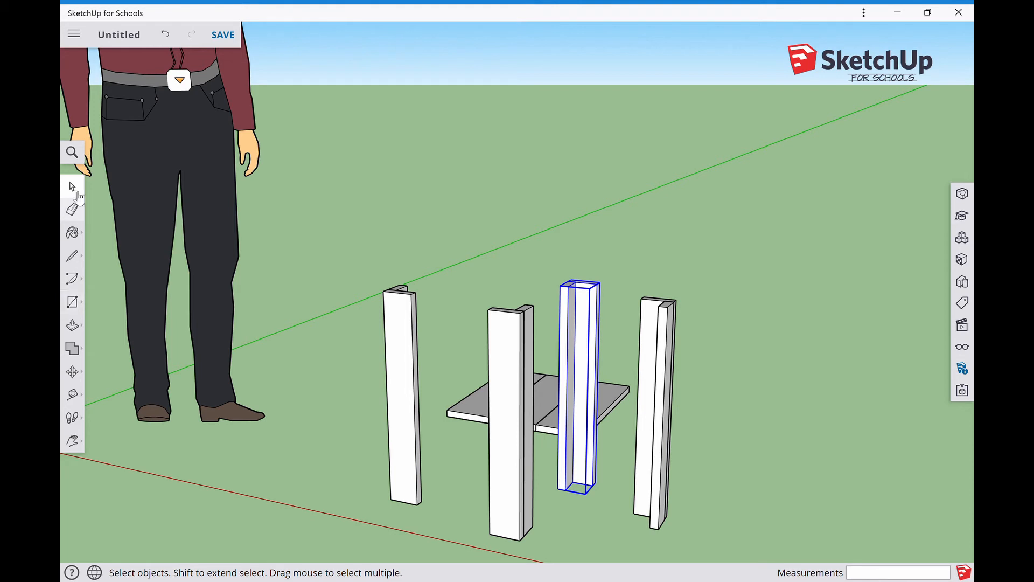
{"action": "left_click", "coordinate": [341, 415]}
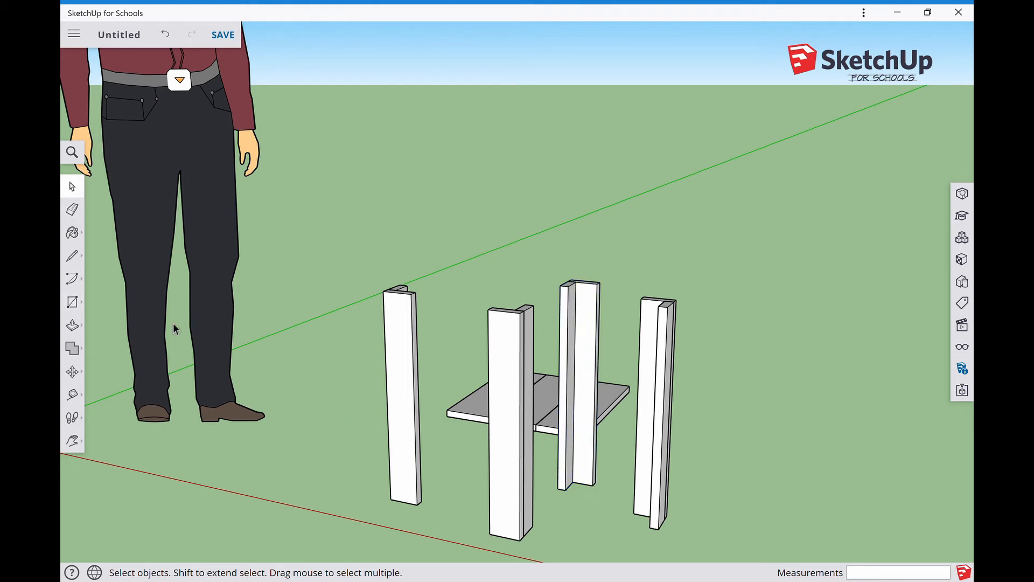
Draw a 200 × 19 mm rectangle on the ground between the human figure and the red axis.
{"action": "left_click", "coordinate": [77, 305]}
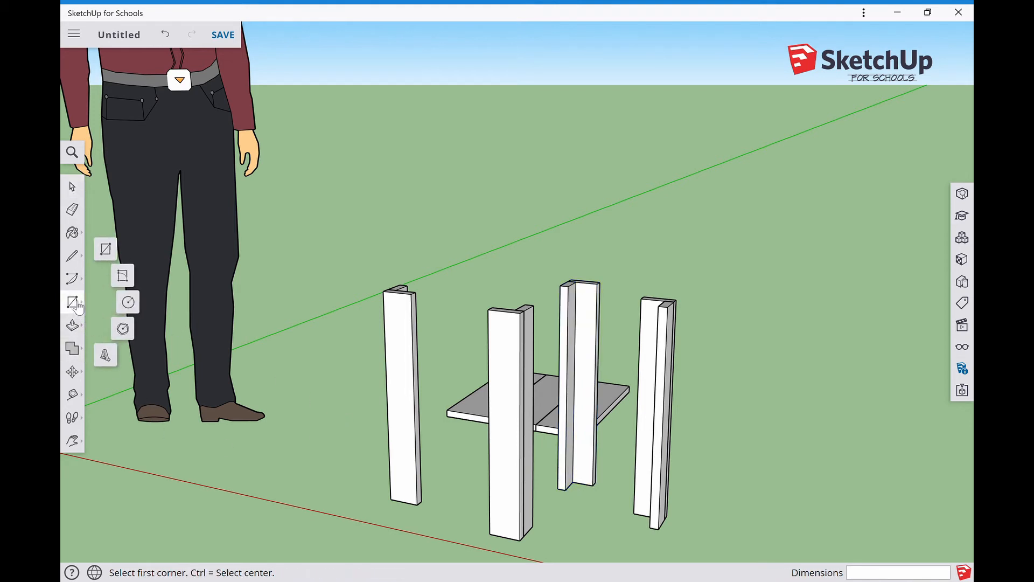
{"action": "left_click", "coordinate": [225, 477]}
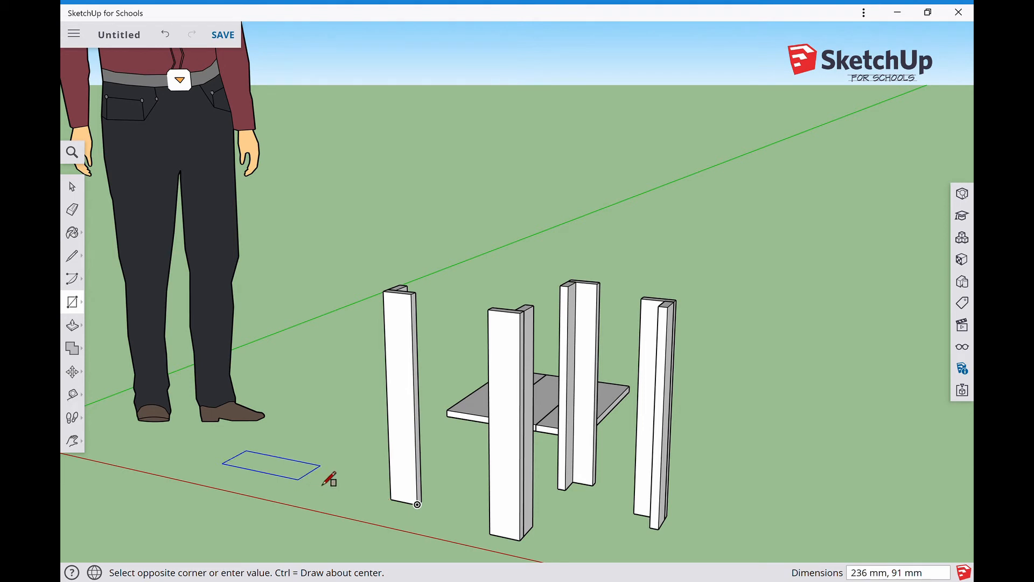
{"action": "type", "text": "200,19"}
{"action": "key", "text": "Return"}
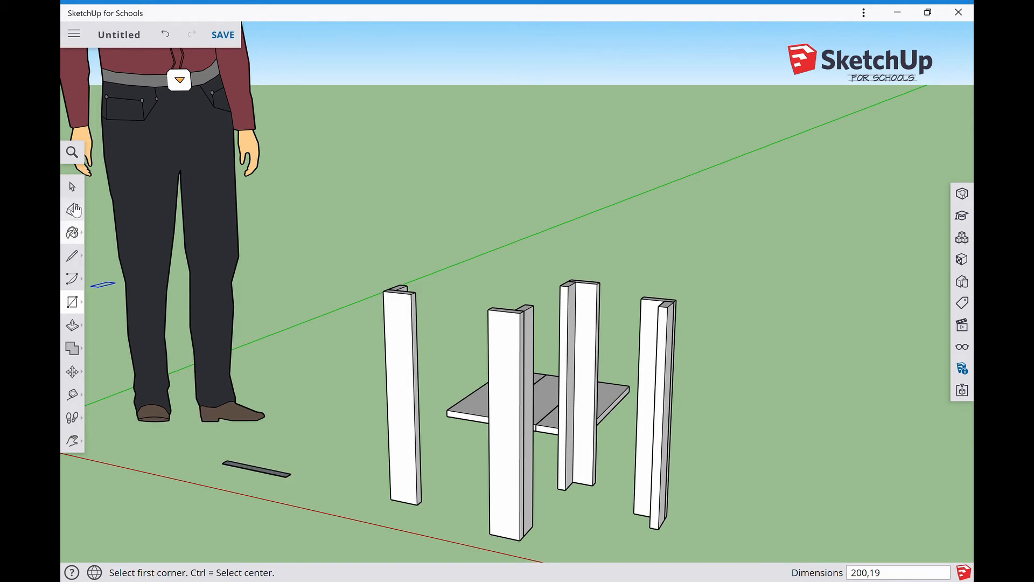
Extrude the 200 × 19 mm rectangle upward 70 mm to form a rail board.
{"action": "left_click", "coordinate": [75, 327]}
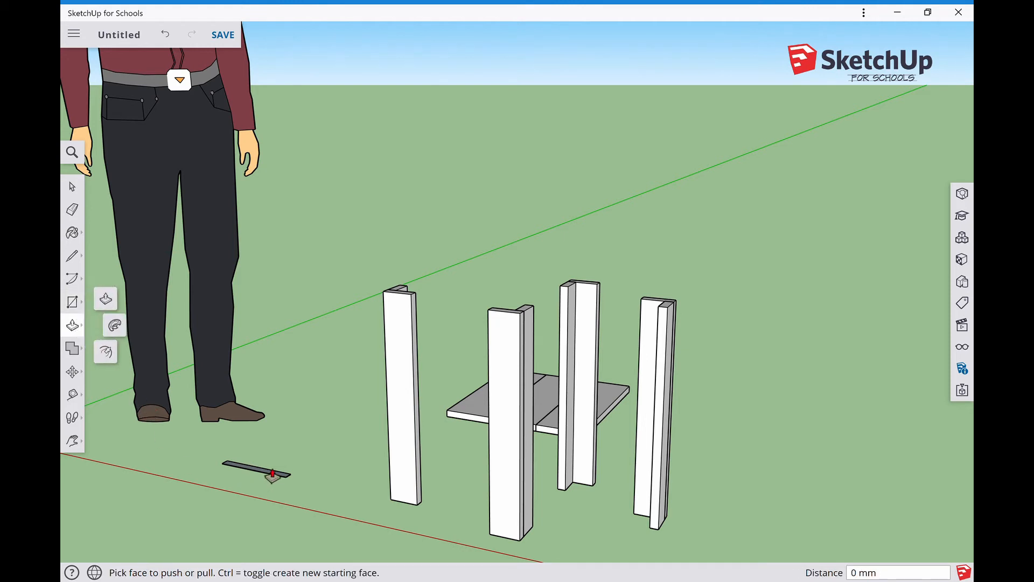
{"action": "scroll", "coordinate": [272, 477], "scroll_direction": "up", "scroll_amount": 4}
{"action": "left_click_drag", "start_coordinate": [273, 485], "coordinate": [272, 464]}
{"action": "type", "text": "70"}
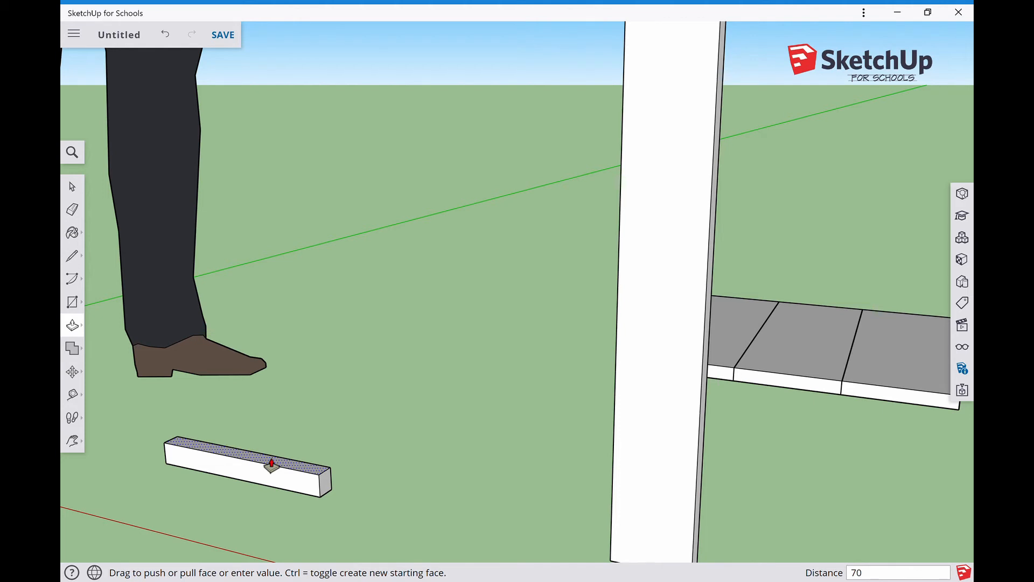
{"action": "key", "text": "Return"}
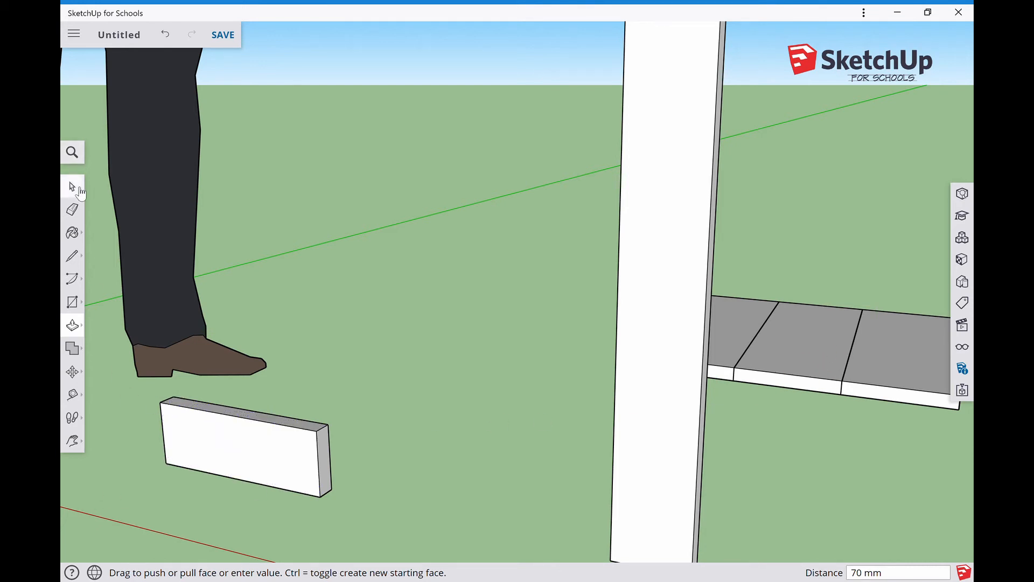
{"action": "left_click", "coordinate": [73, 186]}
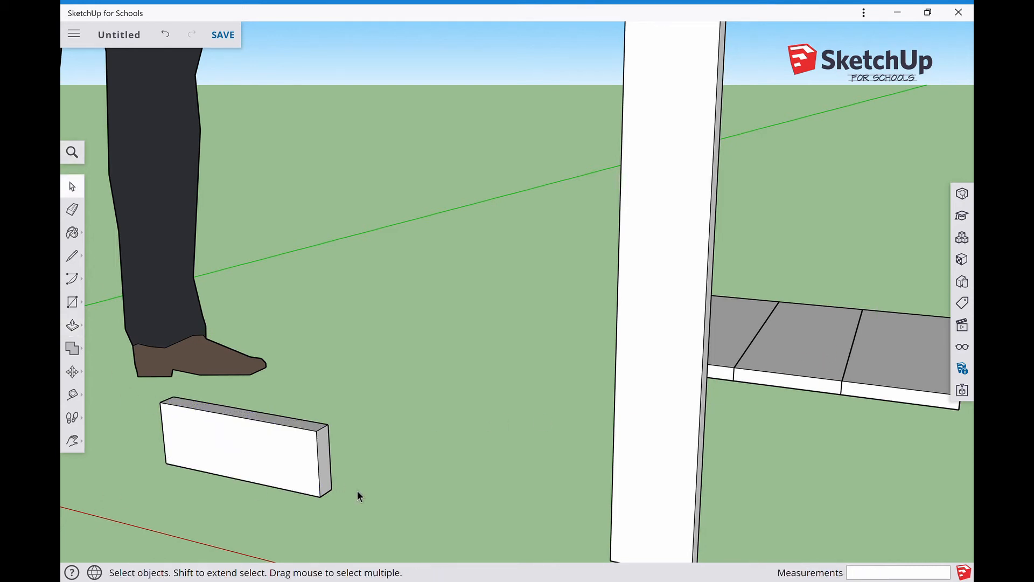
Turn the 200 × 19 × 70 mm rail board into a component named "rail".
{"action": "triple_click", "coordinate": [307, 474]}
{"action": "right_click", "coordinate": [307, 473]}
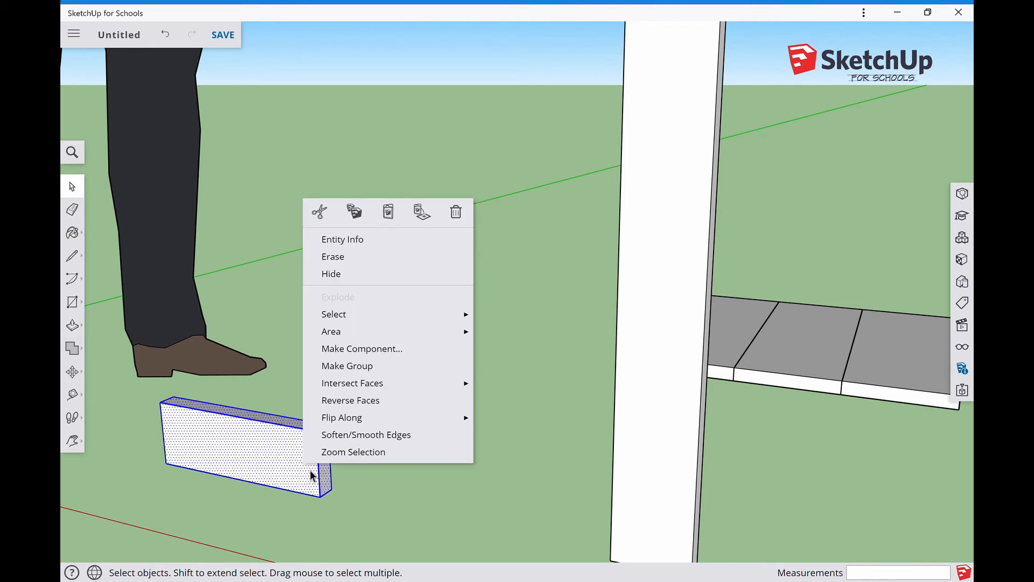
{"action": "left_click", "coordinate": [368, 350]}
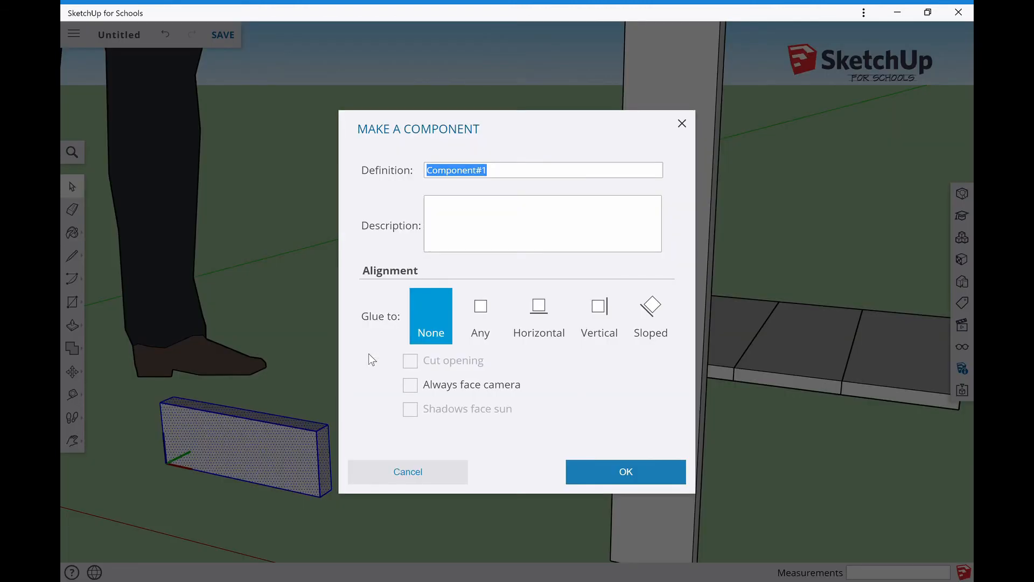
{"action": "type", "text": "rail"}
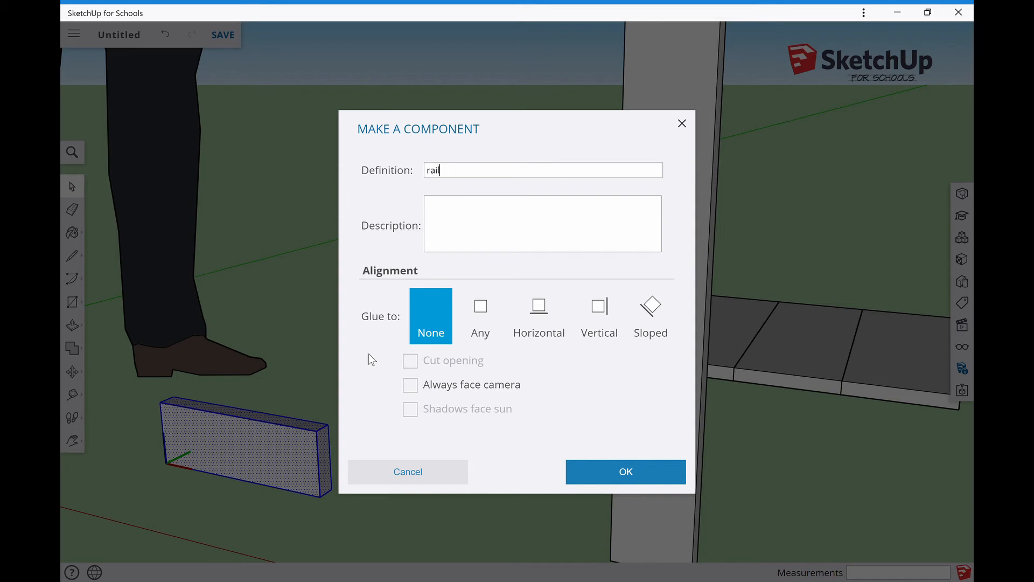
{"action": "key", "text": "Return"}
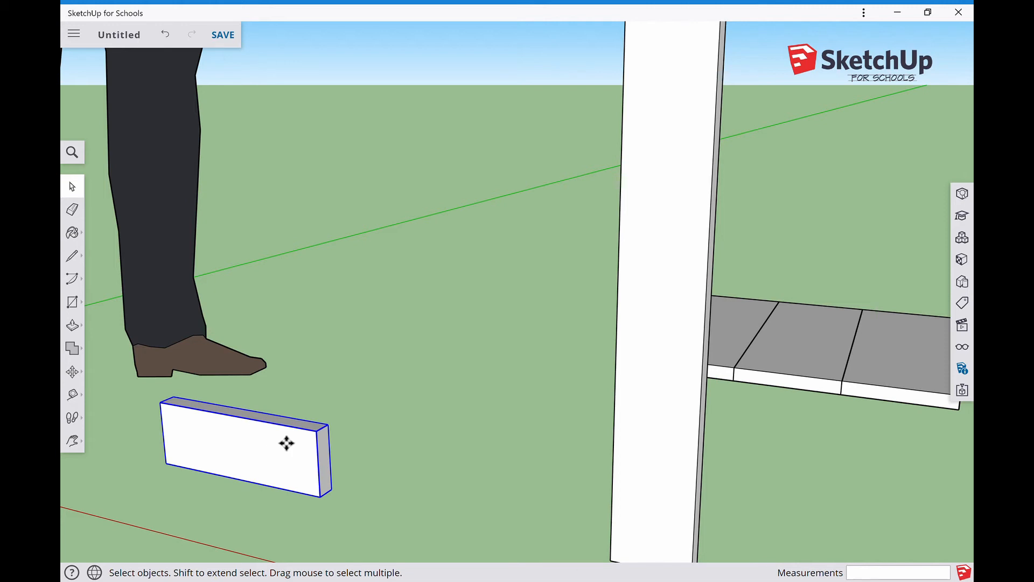
Copy the rail component and place three copies behind the original, beside the nearest leg.
{"action": "key", "text": "ctrl+c"}
{"action": "key", "text": "ctrl+v"}
{"action": "left_click", "coordinate": [339, 451]}
{"action": "key", "text": "ctrl+v"}
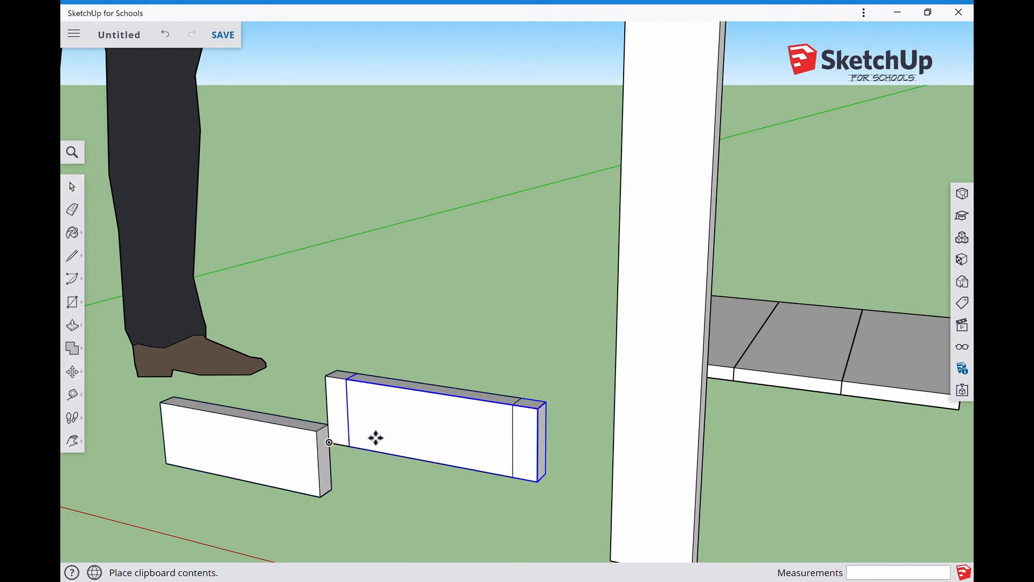
{"action": "left_click", "coordinate": [386, 406]}
{"action": "key", "text": "ctrl+v"}
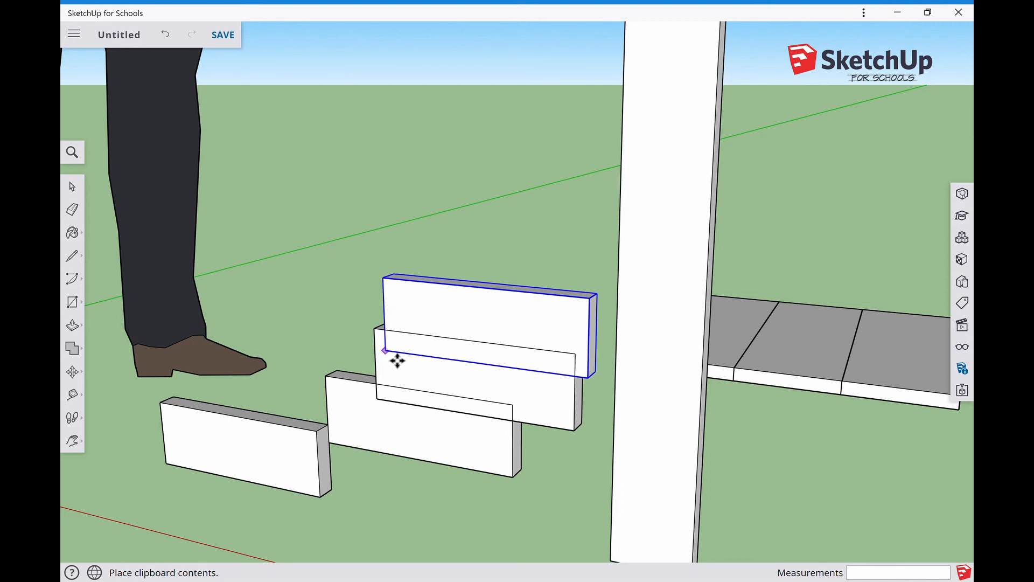
{"action": "left_click", "coordinate": [410, 342]}
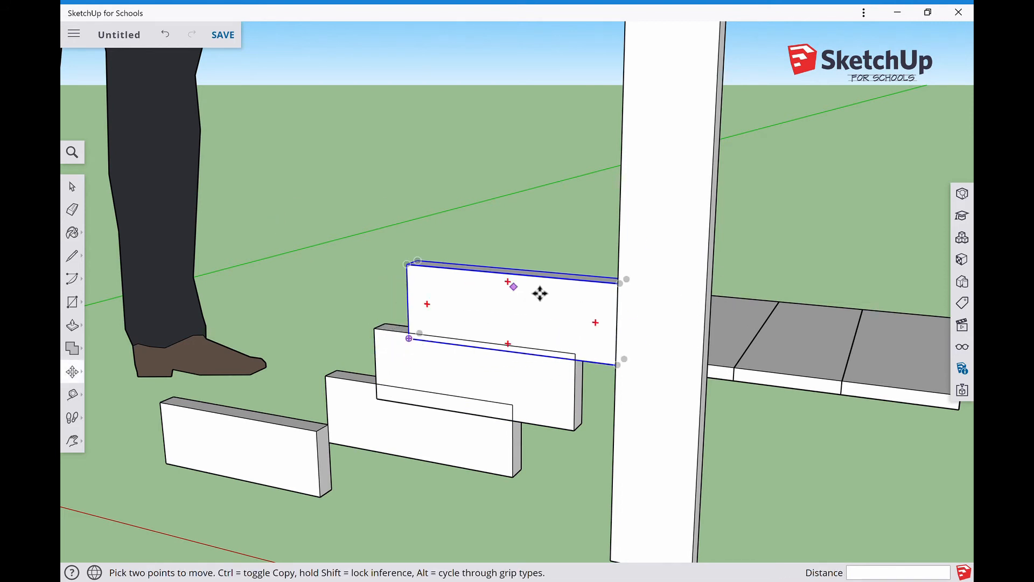
Move the original rail by its upper corner so it butts against the upper inner corner of the leg nearest the human figure.
{"action": "scroll", "coordinate": [539, 294], "scroll_direction": "down", "scroll_amount": 5}
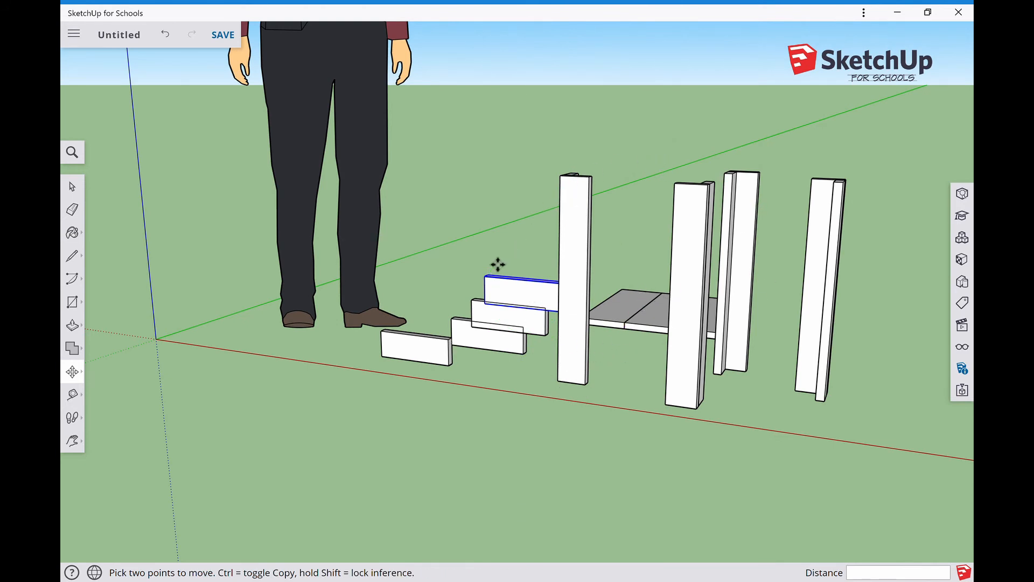
{"action": "left_click", "coordinate": [72, 186]}
{"action": "left_click", "coordinate": [429, 355]}
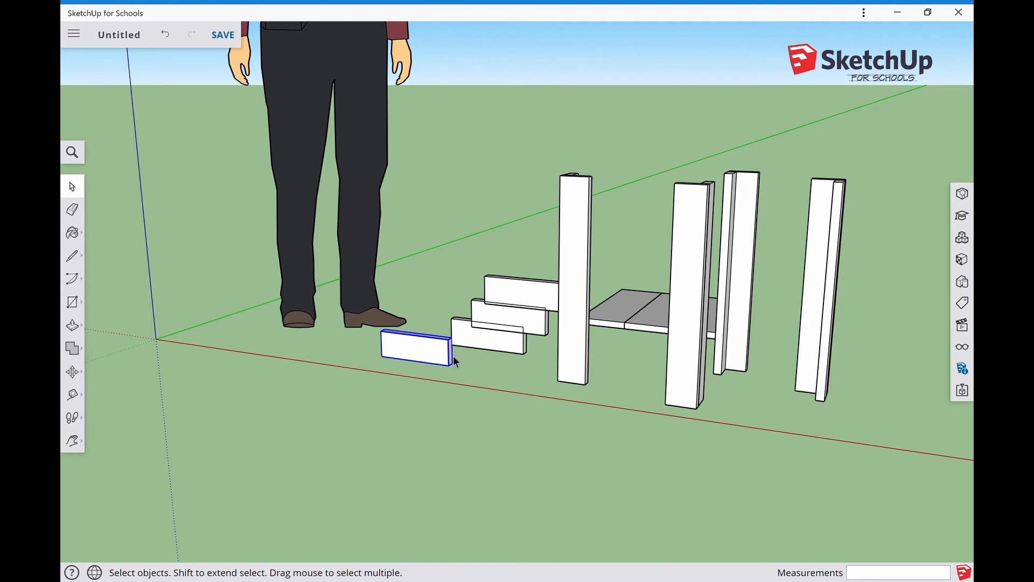
{"action": "scroll", "coordinate": [454, 347], "scroll_direction": "up", "scroll_amount": 2}
{"action": "scroll", "coordinate": [454, 347], "scroll_direction": "up", "scroll_amount": 1}
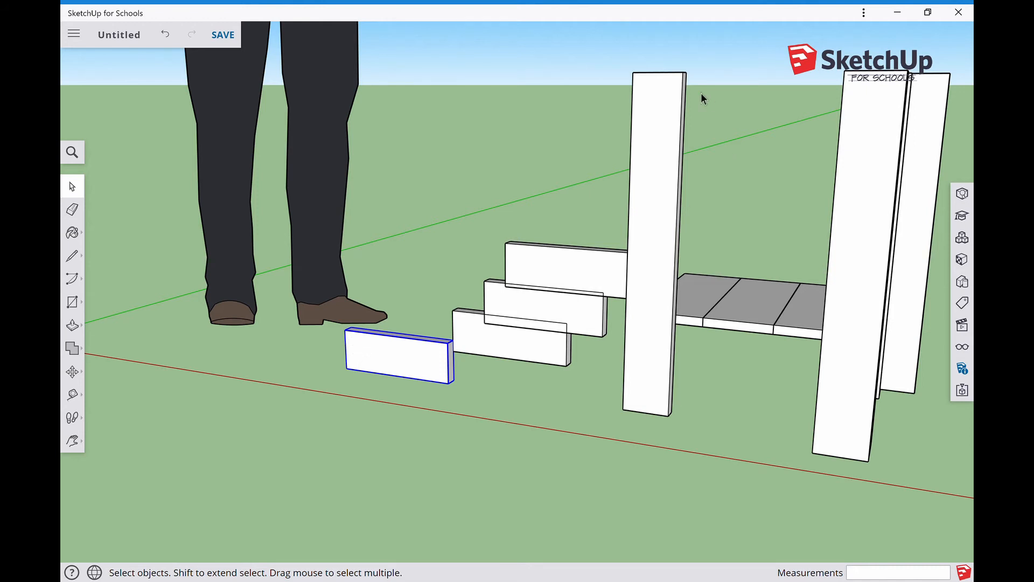
{"action": "left_click", "coordinate": [74, 372]}
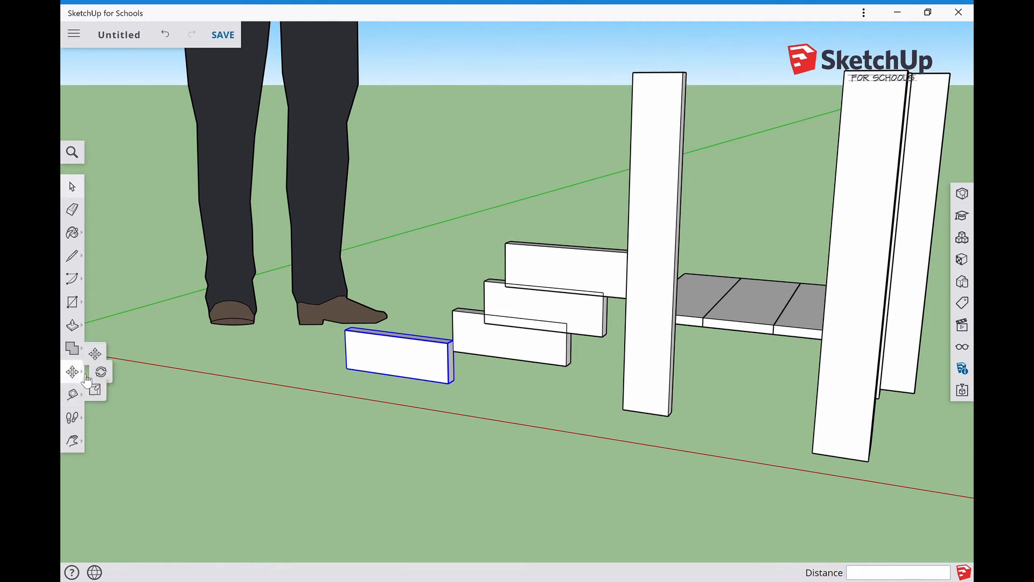
{"action": "left_click", "coordinate": [357, 342]}
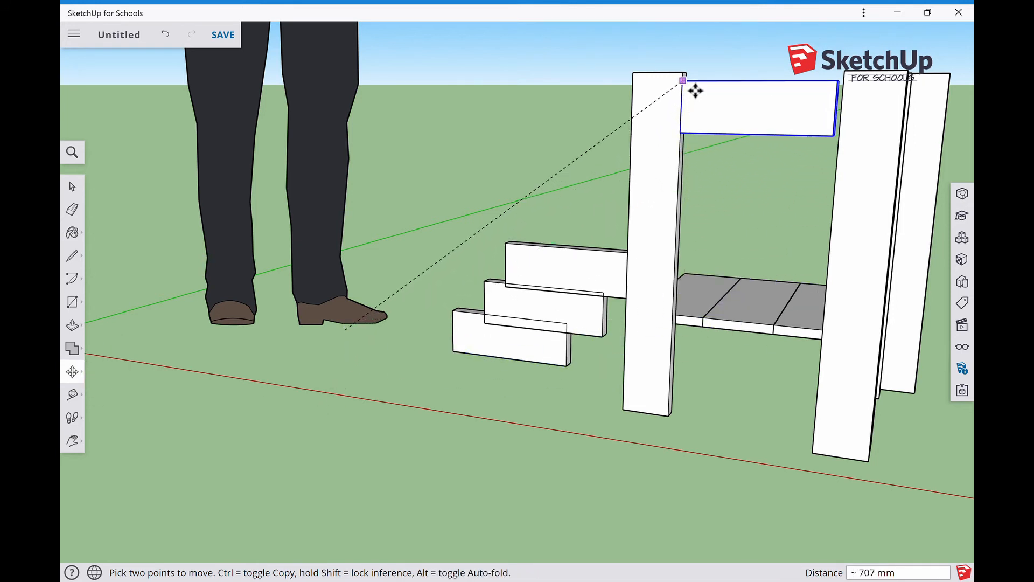
{"action": "left_click", "coordinate": [695, 87]}
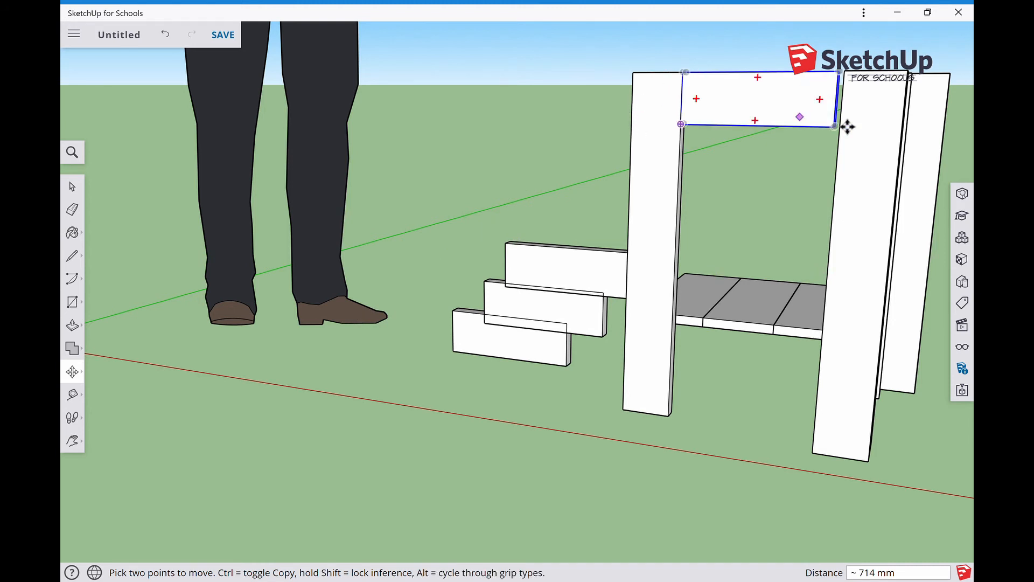
Move the other front leg by its upper corner to the free end of the attached rail, and clear the selection.
{"action": "left_click", "coordinate": [73, 440]}
{"action": "left_click", "coordinate": [105, 388]}
{"action": "left_click_drag", "start_coordinate": [810, 219], "coordinate": [690, 330]}
{"action": "left_click_drag", "start_coordinate": [684, 380], "coordinate": [694, 380]}
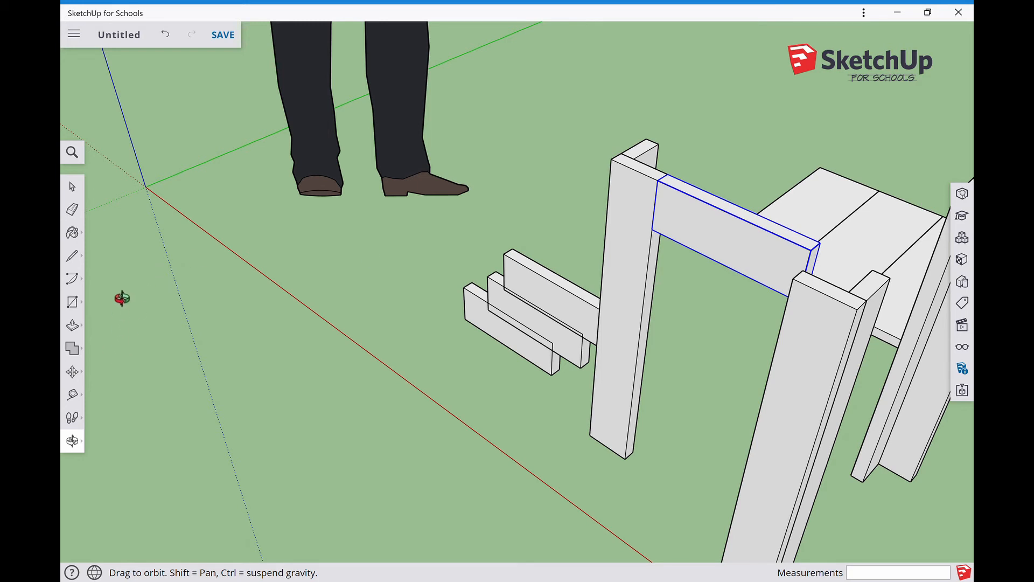
{"action": "left_click", "coordinate": [72, 186]}
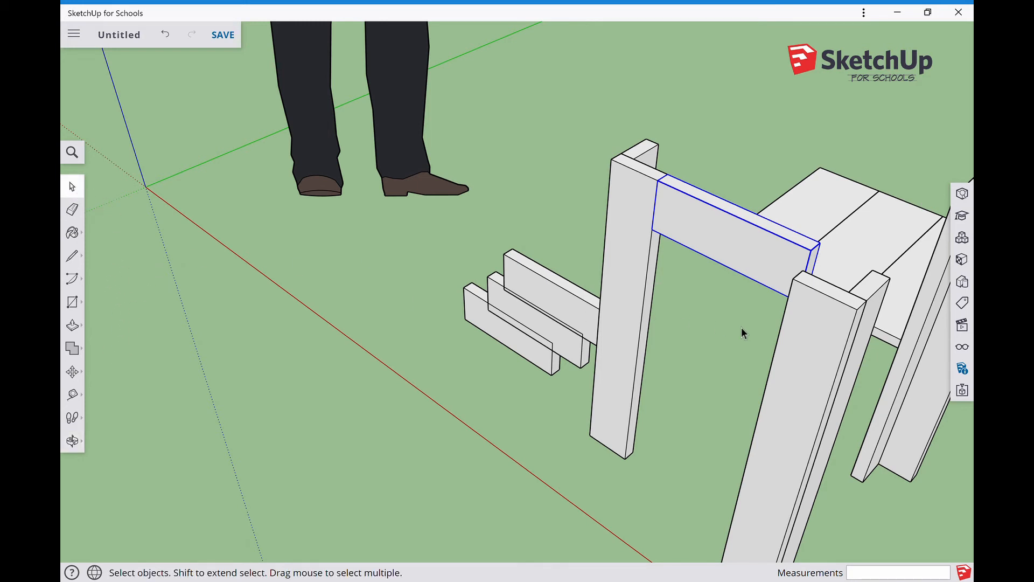
{"action": "left_click", "coordinate": [814, 336]}
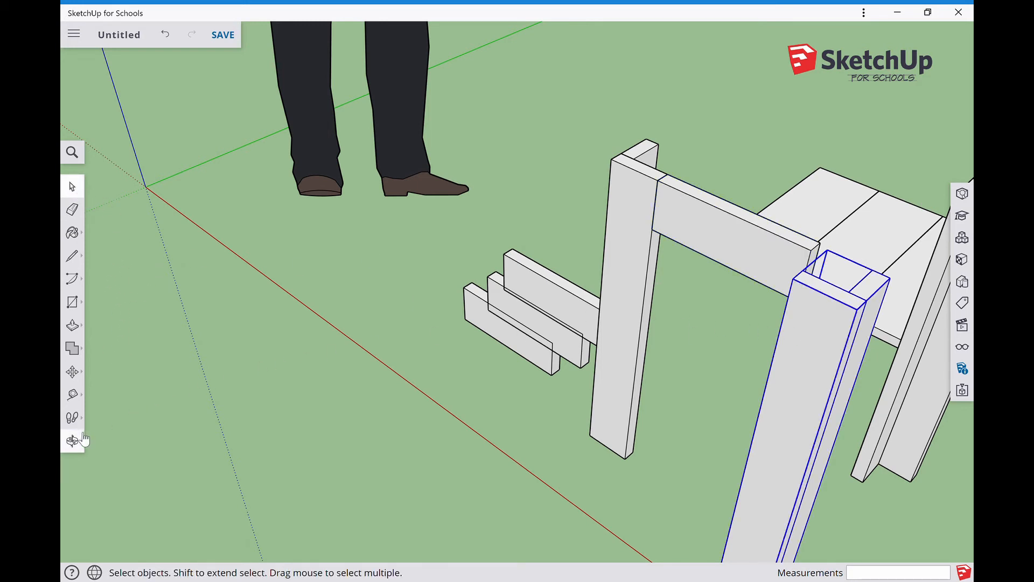
{"action": "left_click", "coordinate": [72, 371]}
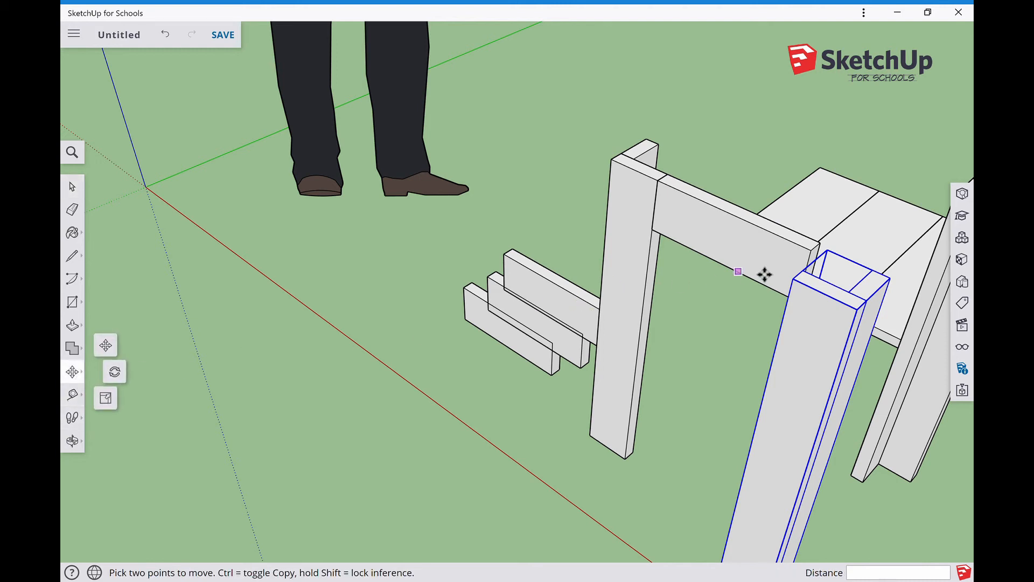
{"action": "left_click", "coordinate": [802, 290]}
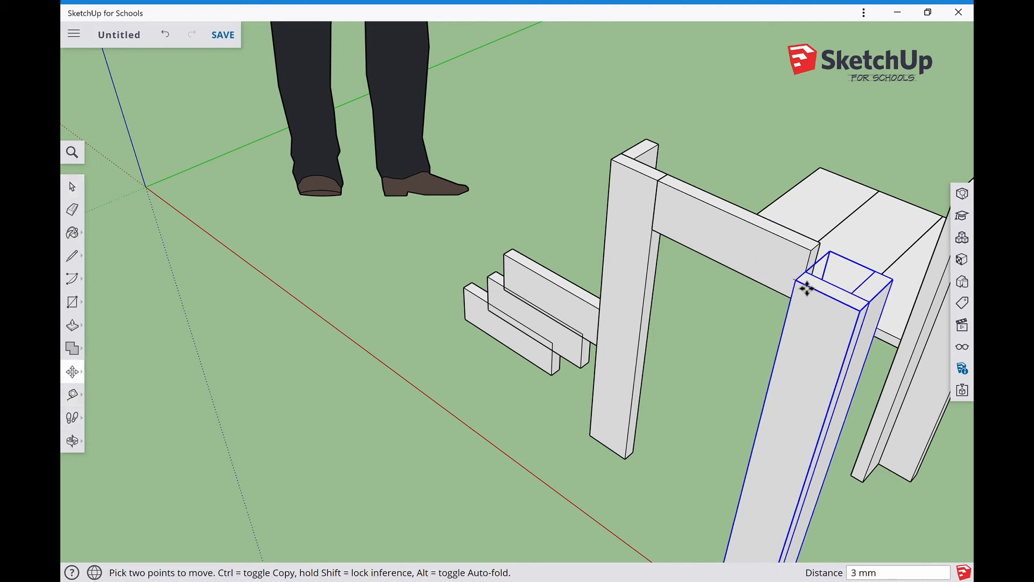
{"action": "left_click", "coordinate": [817, 265]}
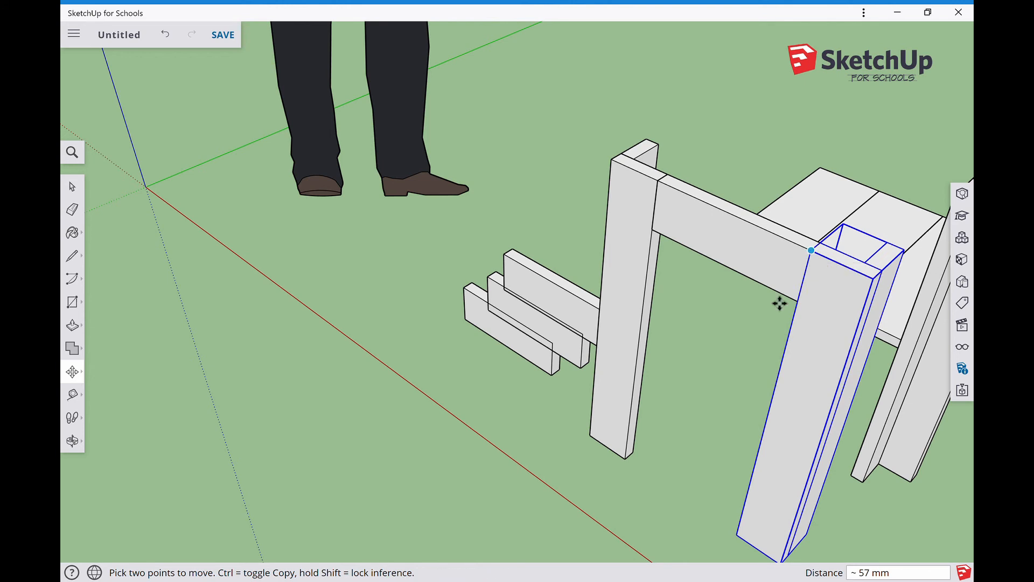
{"action": "left_click", "coordinate": [72, 187]}
{"action": "left_click", "coordinate": [503, 368]}
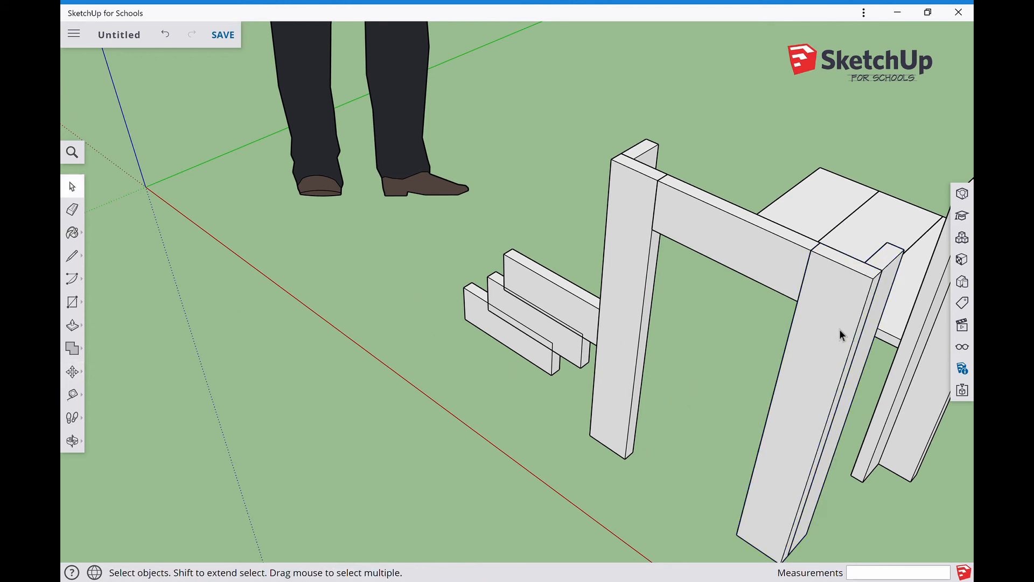
Move the rearmost loose rail copy by its upper corner to the upper inner corner of the rear leg beside the tabletop.
{"action": "left_click", "coordinate": [72, 441]}
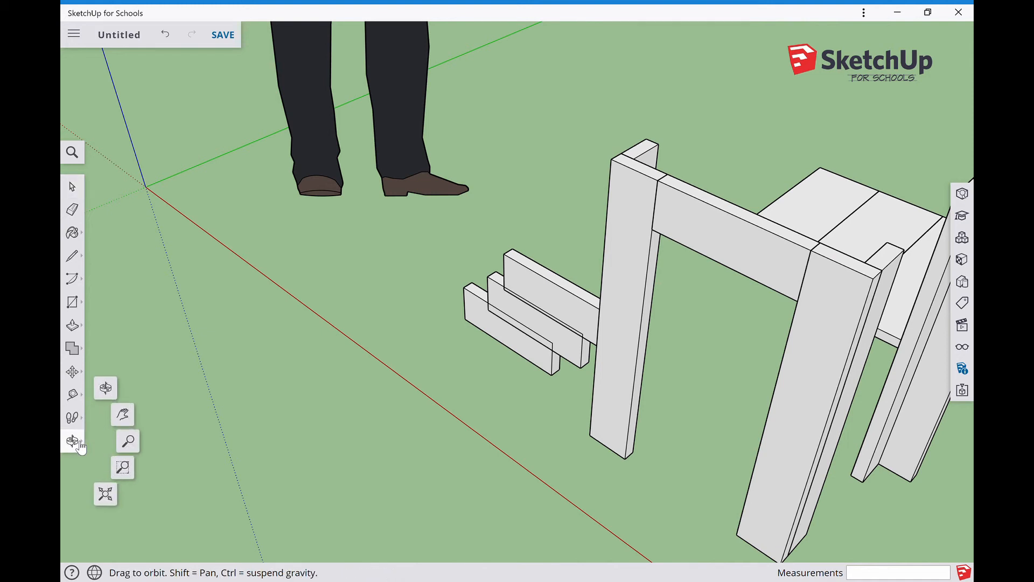
{"action": "left_click", "coordinate": [126, 418]}
{"action": "left_click_drag", "start_coordinate": [763, 361], "coordinate": [401, 340]}
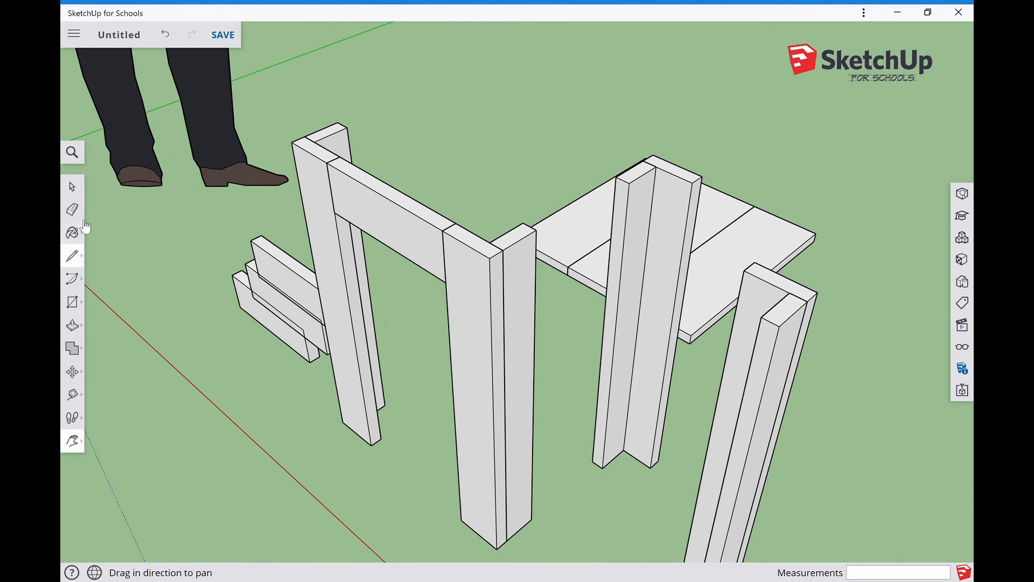
{"action": "left_click", "coordinate": [72, 186]}
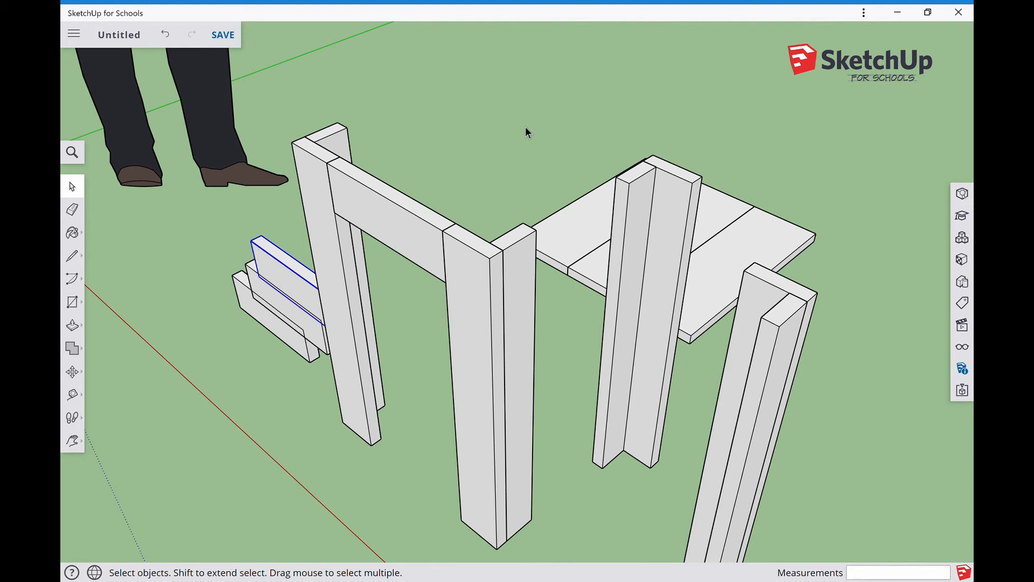
{"action": "left_click", "coordinate": [72, 372]}
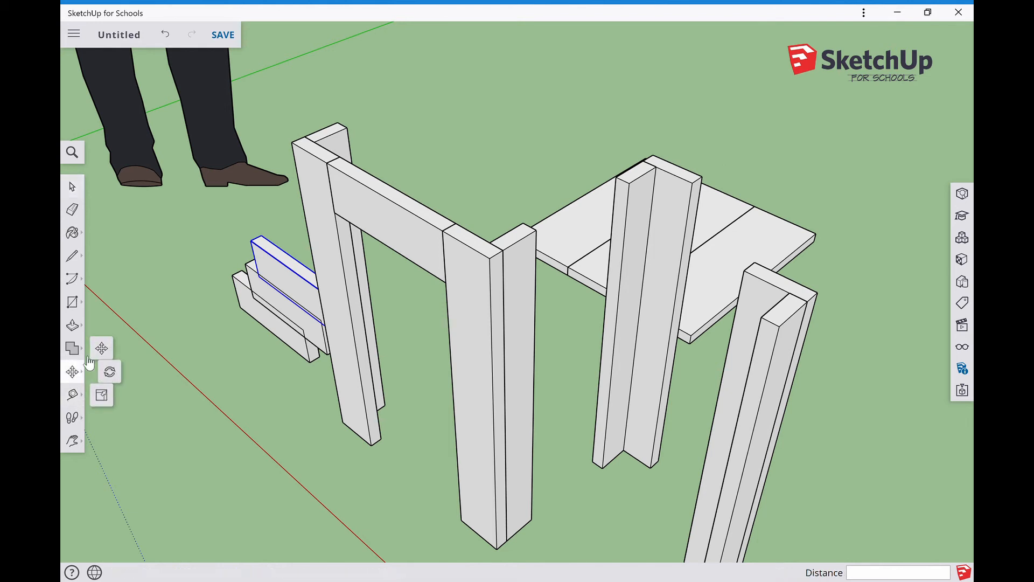
{"action": "left_click", "coordinate": [252, 244]}
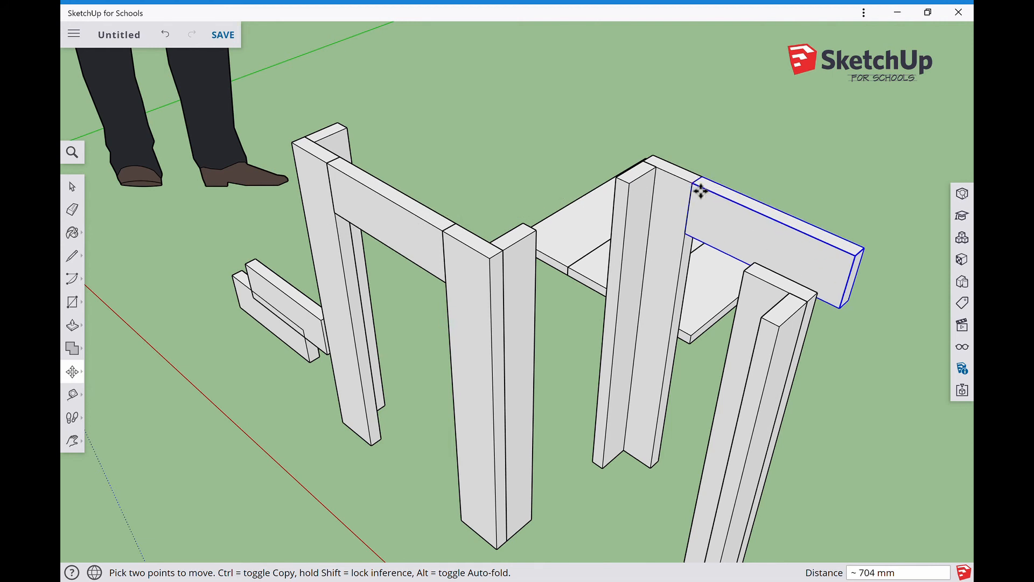
{"action": "left_click", "coordinate": [700, 190]}
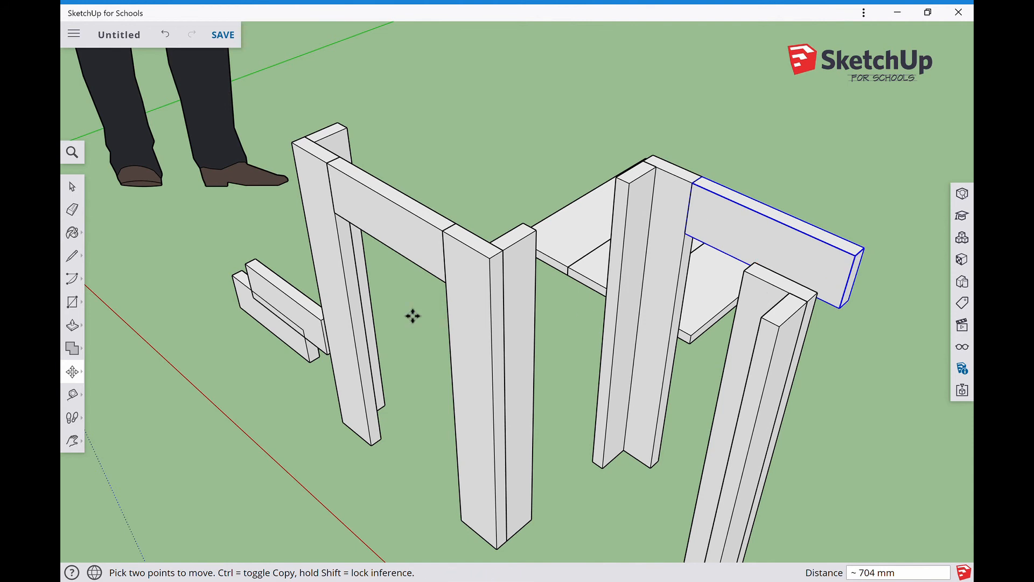
Move the remaining rear leg by its upper corner to the free end of the rear rail.
{"action": "left_click", "coordinate": [72, 187]}
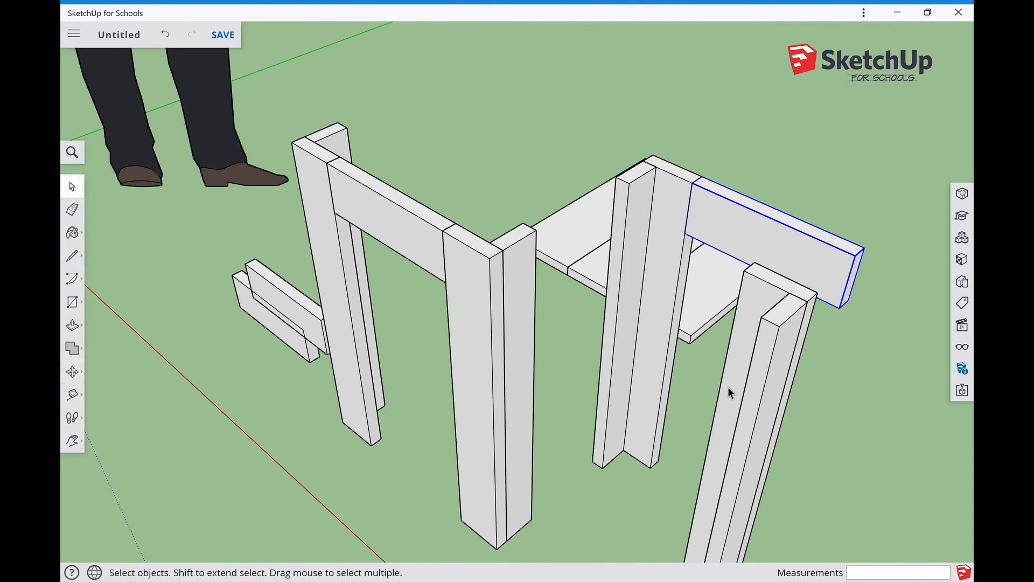
{"action": "left_click", "coordinate": [758, 389]}
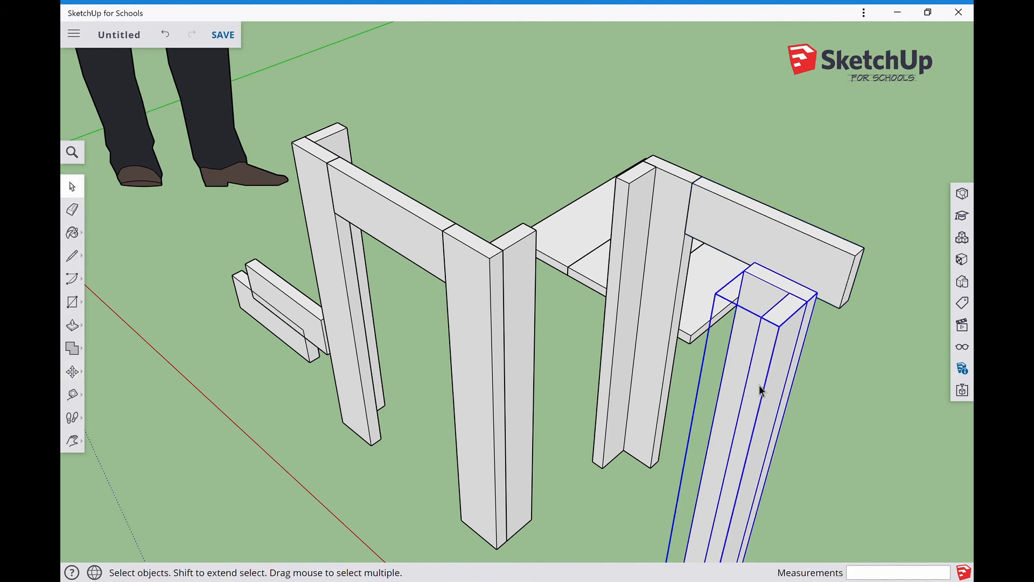
{"action": "left_click", "coordinate": [72, 372]}
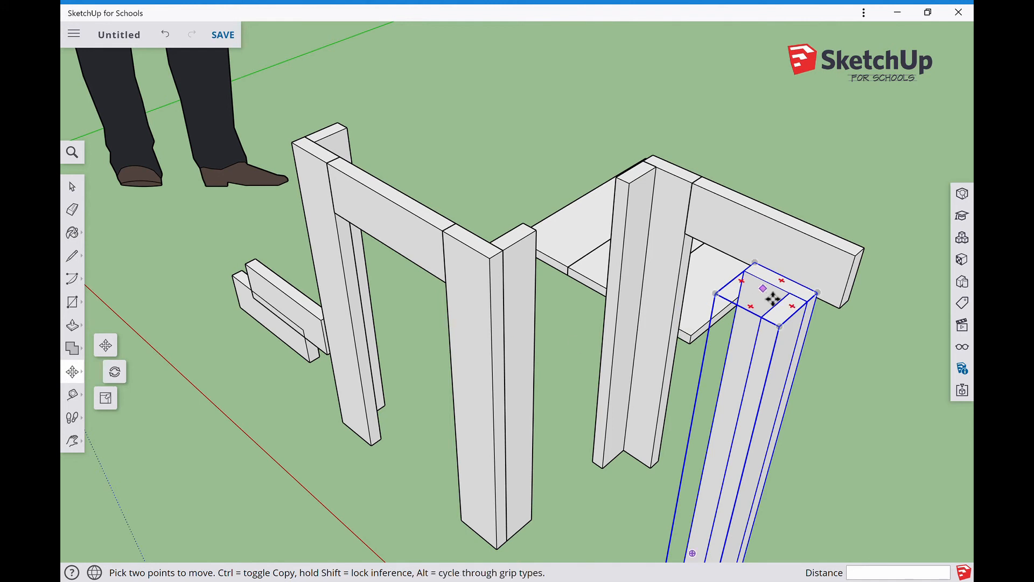
{"action": "left_click", "coordinate": [764, 274]}
{"action": "left_click", "coordinate": [876, 260]}
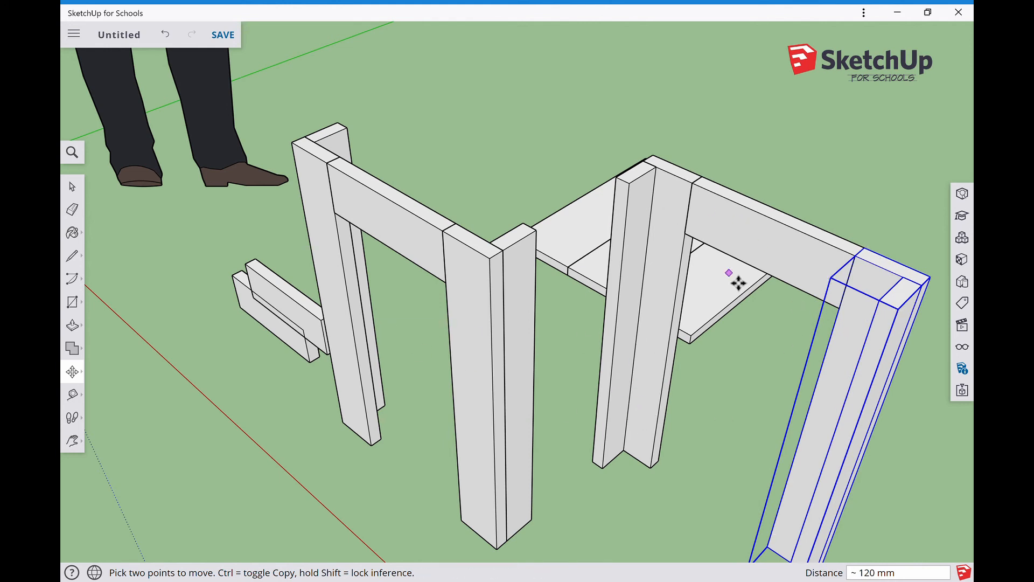
Group the two rear legs and the rail between them as one frame, and clear the selection.
{"action": "left_click", "coordinate": [73, 188]}
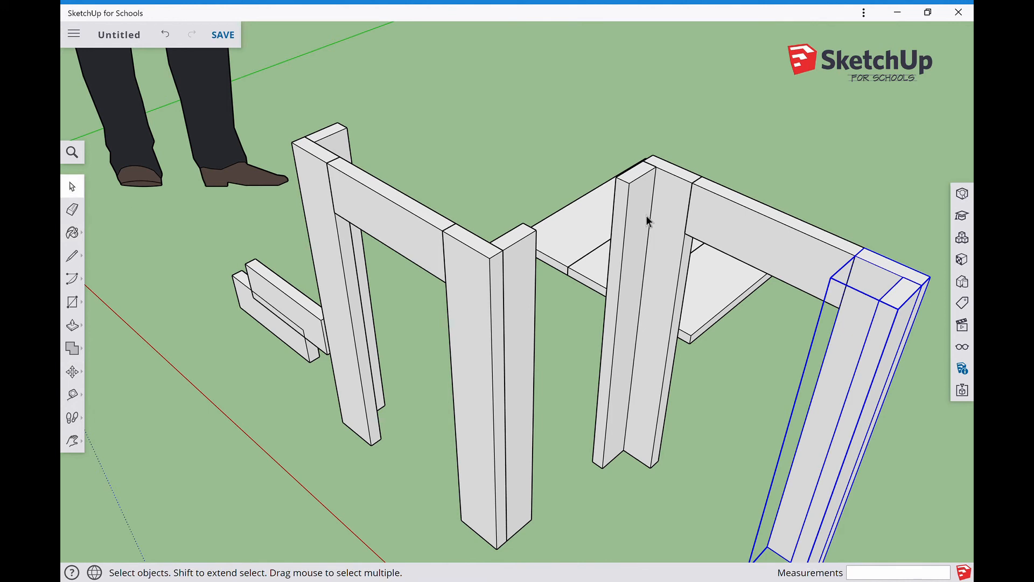
{"action": "left_click", "coordinate": [787, 260], "text": "shift"}
{"action": "left_click", "coordinate": [662, 236], "text": "shift"}
{"action": "right_click", "coordinate": [662, 235]}
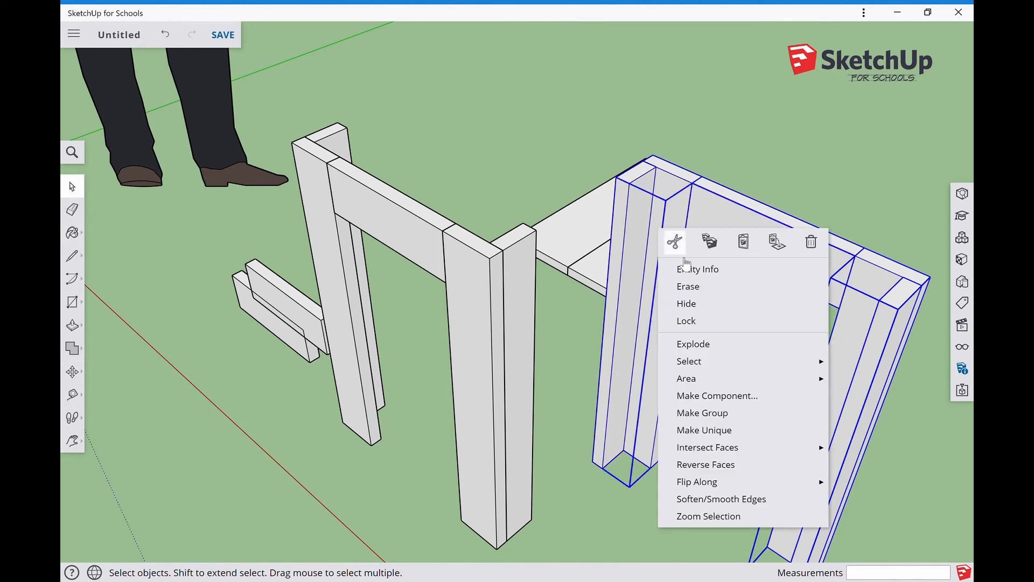
{"action": "left_click", "coordinate": [703, 413]}
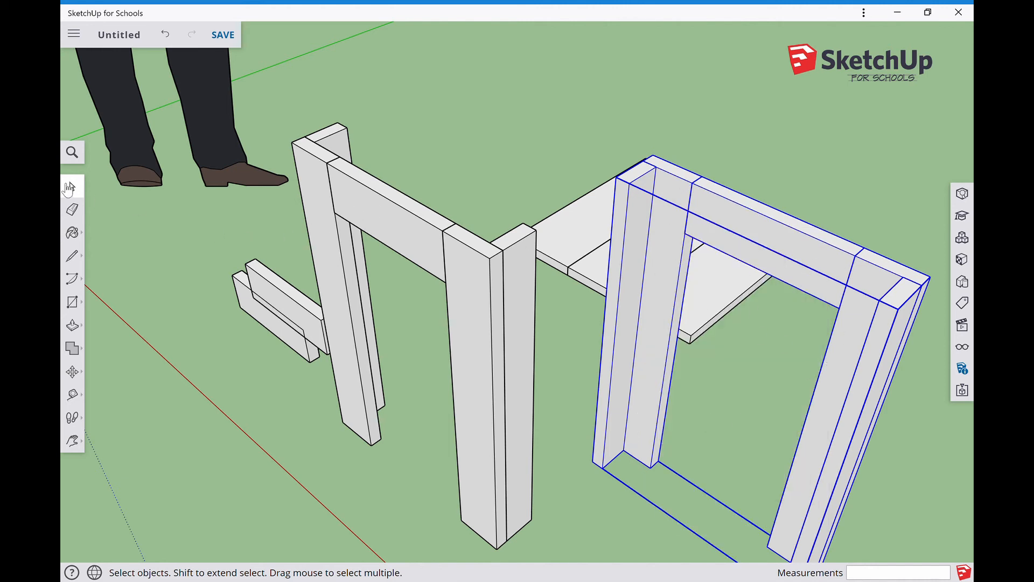
{"action": "left_click", "coordinate": [219, 245]}
Group the two front legs and the rail between them as one frame.
{"action": "left_click", "coordinate": [312, 163]}
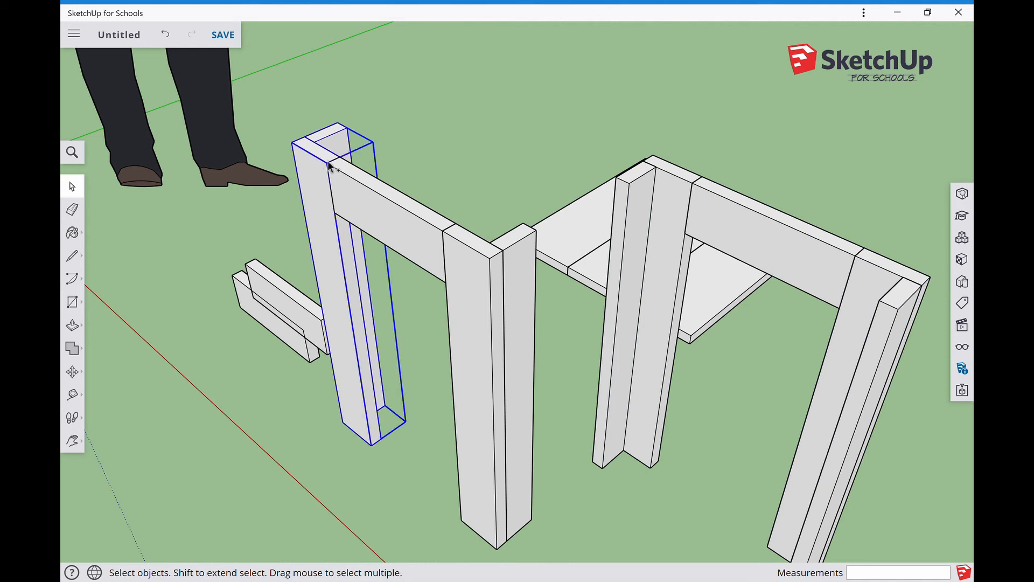
{"action": "left_click", "coordinate": [394, 202], "text": "ctrl"}
{"action": "left_click", "coordinate": [499, 263], "text": "ctrl"}
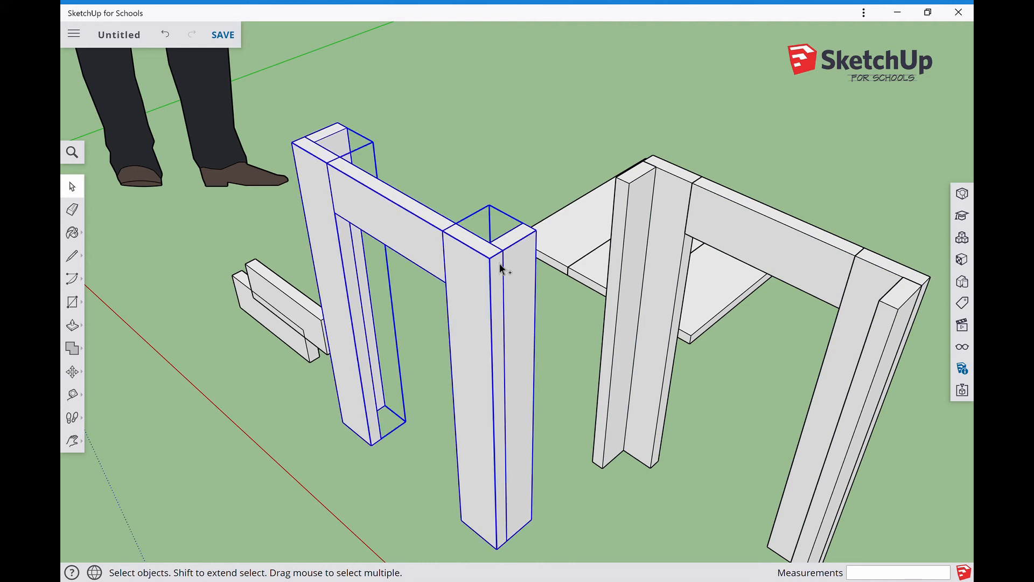
{"action": "right_click", "coordinate": [499, 268]}
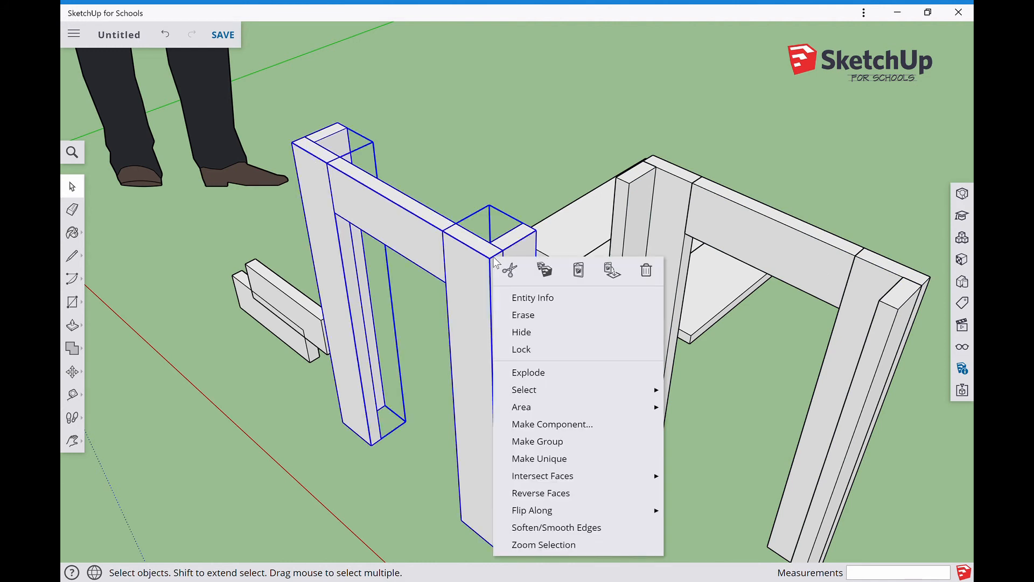
{"action": "left_click", "coordinate": [532, 447]}
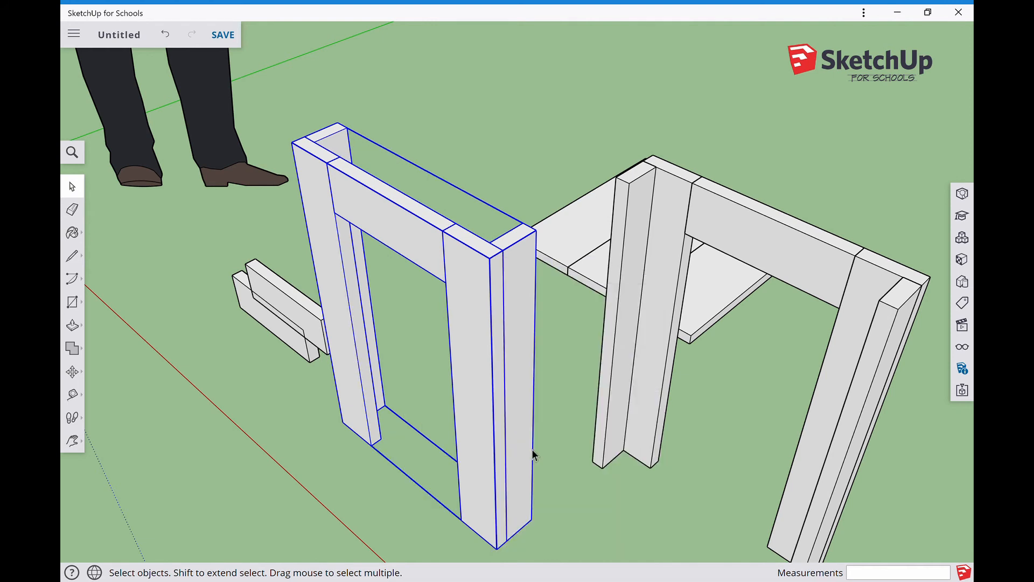
Move the front leg frame about 27 mm, shifting it slightly away from the two loose rails.
{"action": "left_click", "coordinate": [73, 371]}
{"action": "left_click", "coordinate": [509, 332]}
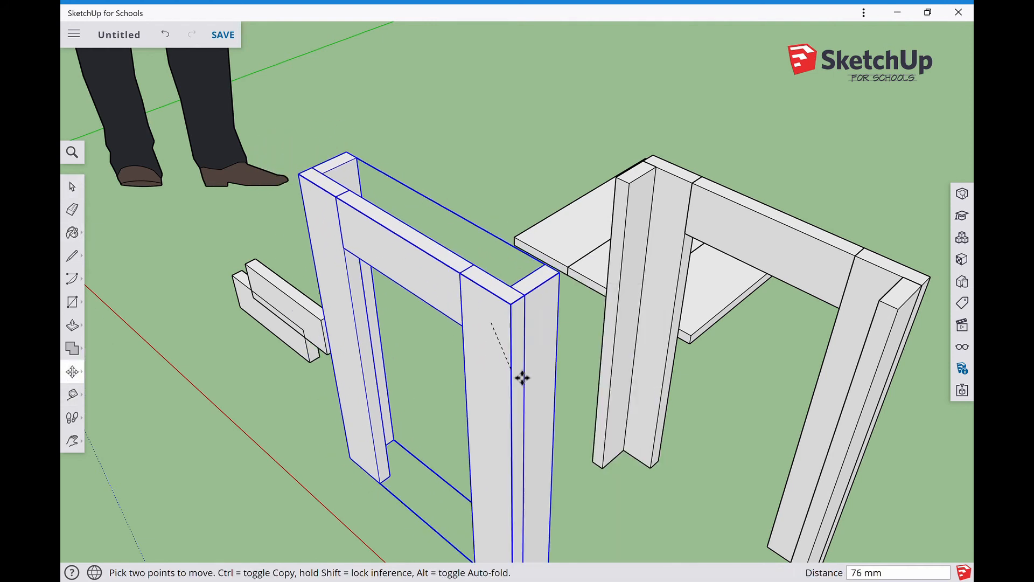
{"action": "left_click", "coordinate": [512, 351]}
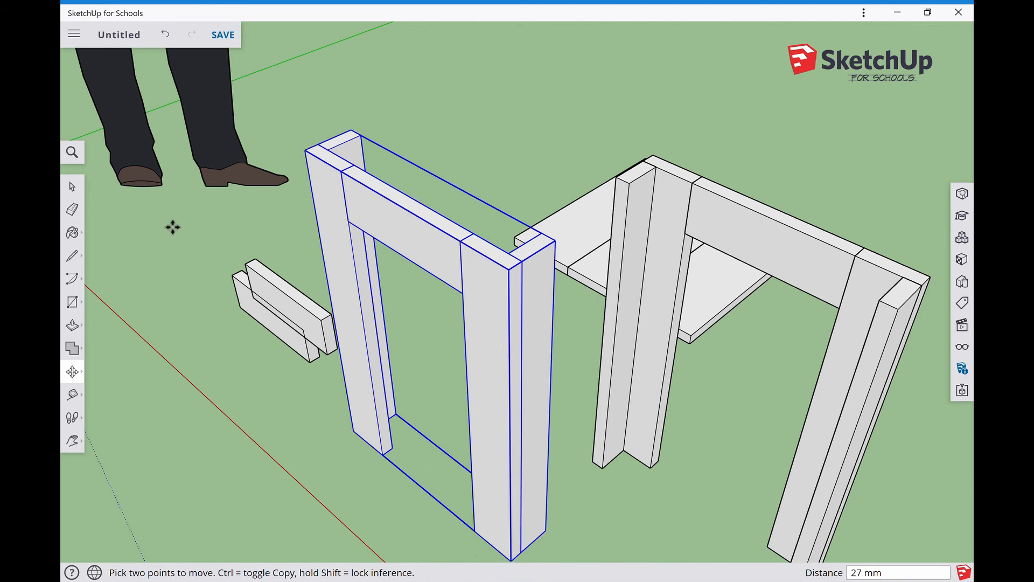
{"action": "left_click", "coordinate": [74, 187]}
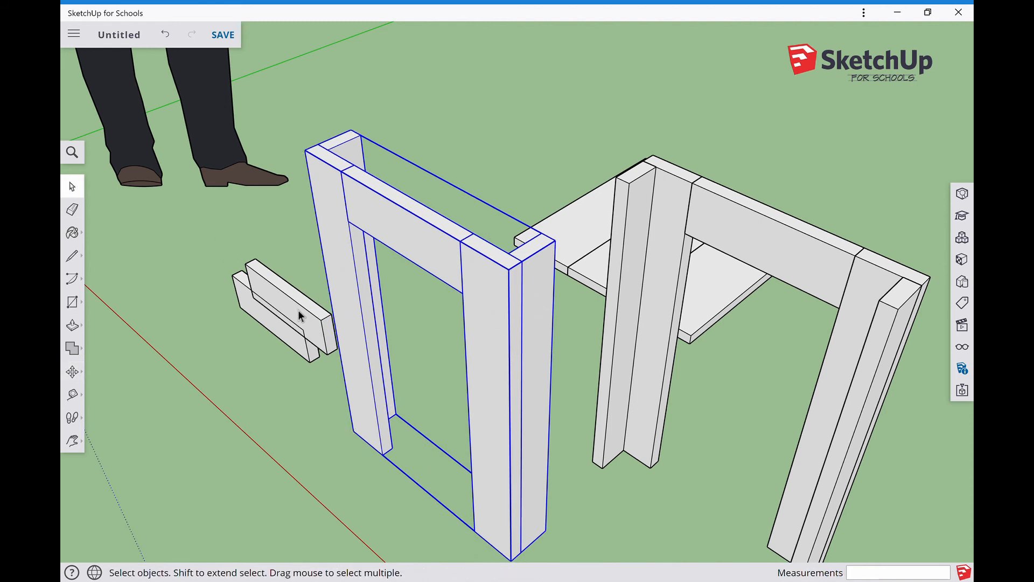
Rotate the loose rail nearest the front frame 90 degrees horizontally about the middle of its top face.
{"action": "left_click", "coordinate": [284, 311]}
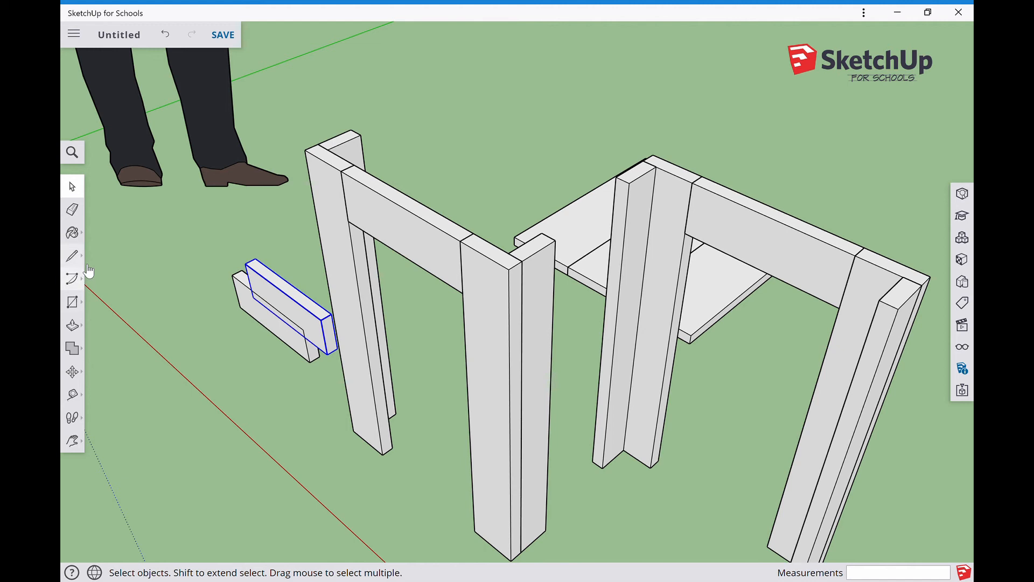
{"action": "left_click", "coordinate": [75, 440]}
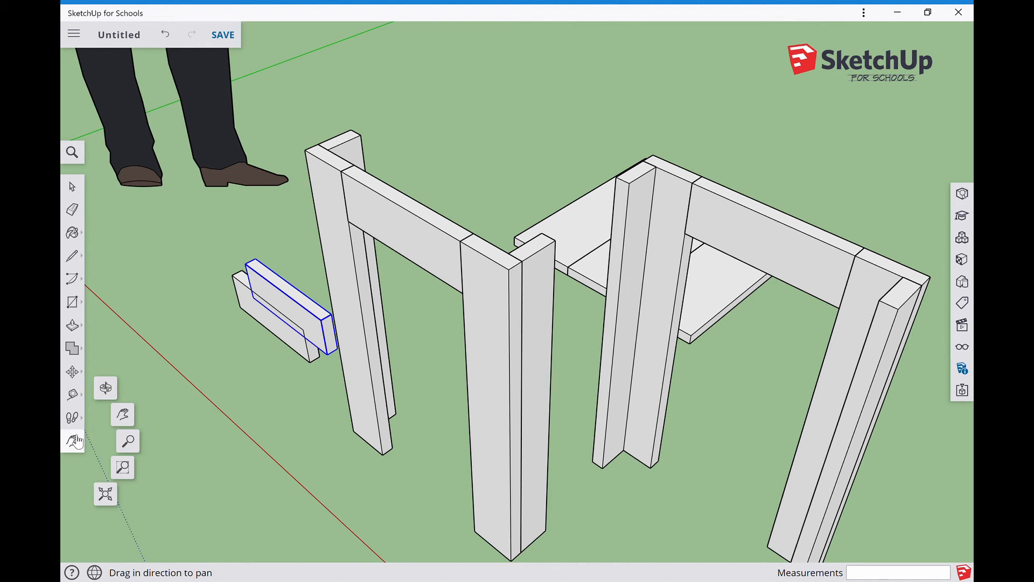
{"action": "left_click", "coordinate": [73, 376]}
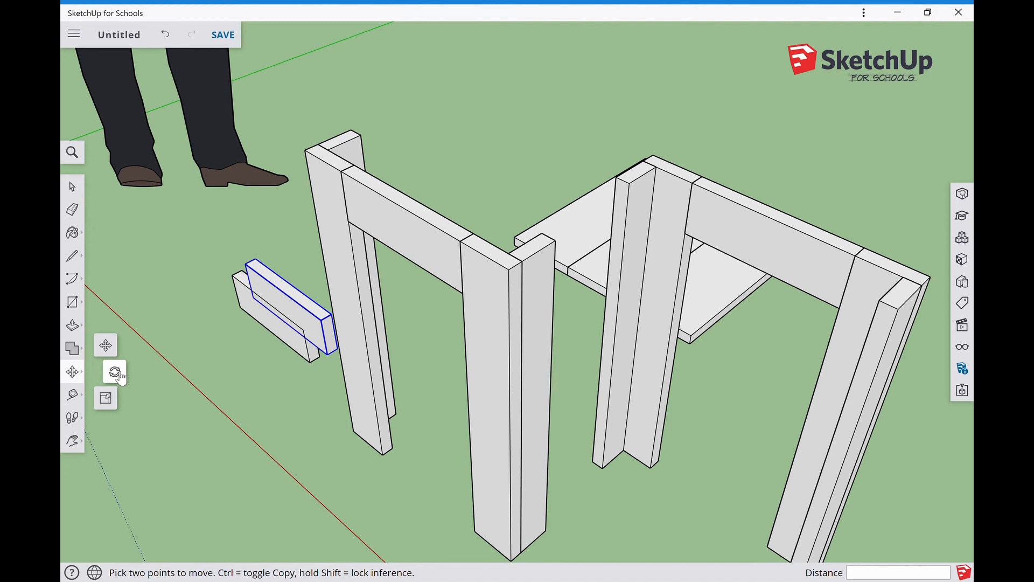
{"action": "left_click", "coordinate": [121, 376]}
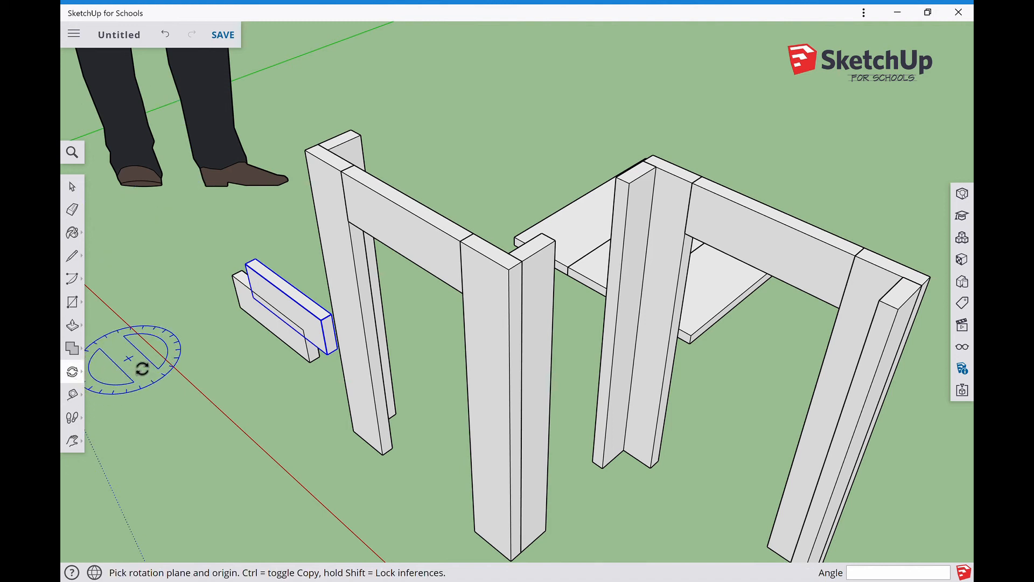
{"action": "left_click", "coordinate": [293, 285]}
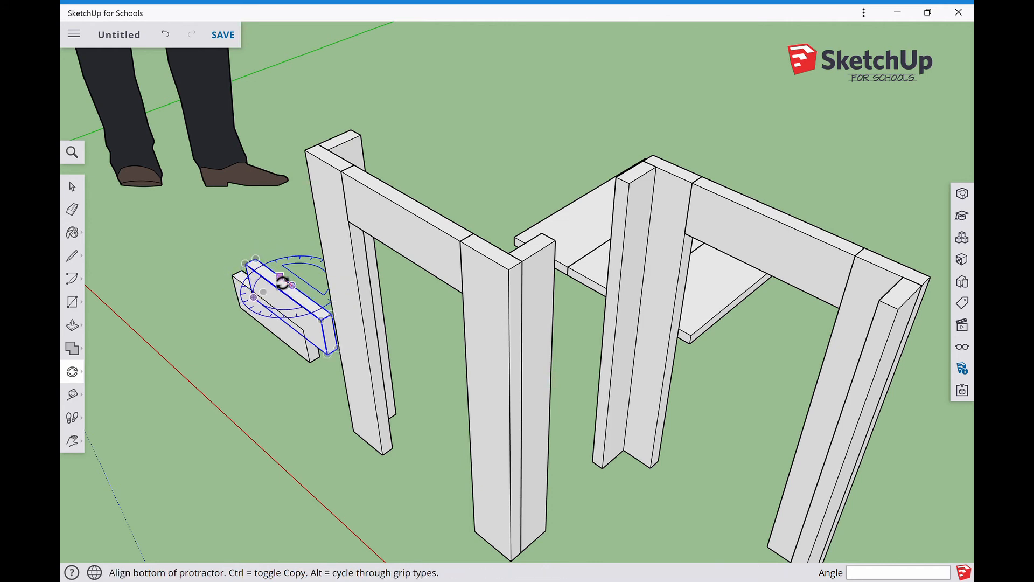
{"action": "left_click", "coordinate": [257, 260]}
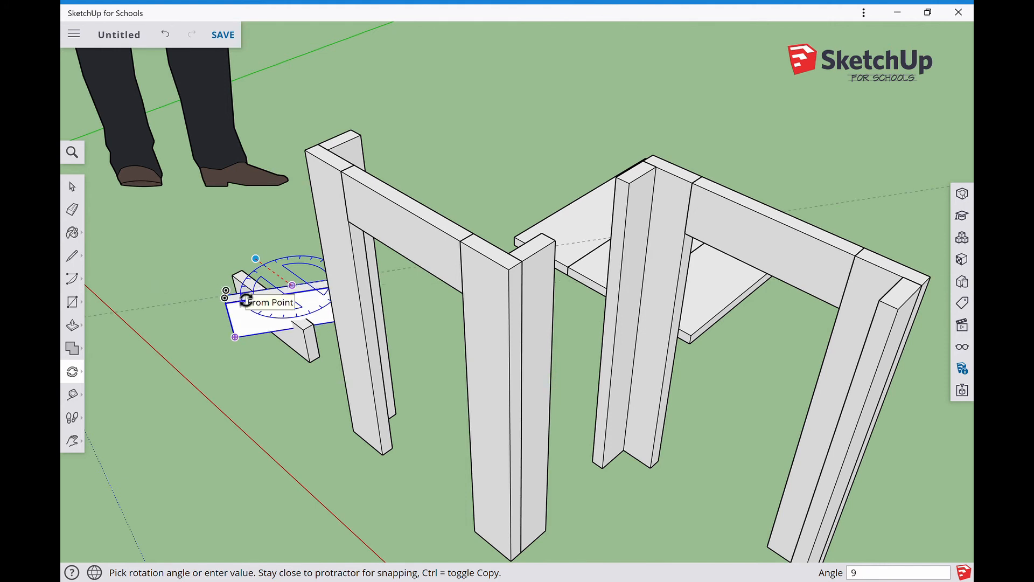
{"action": "left_click", "coordinate": [245, 300]}
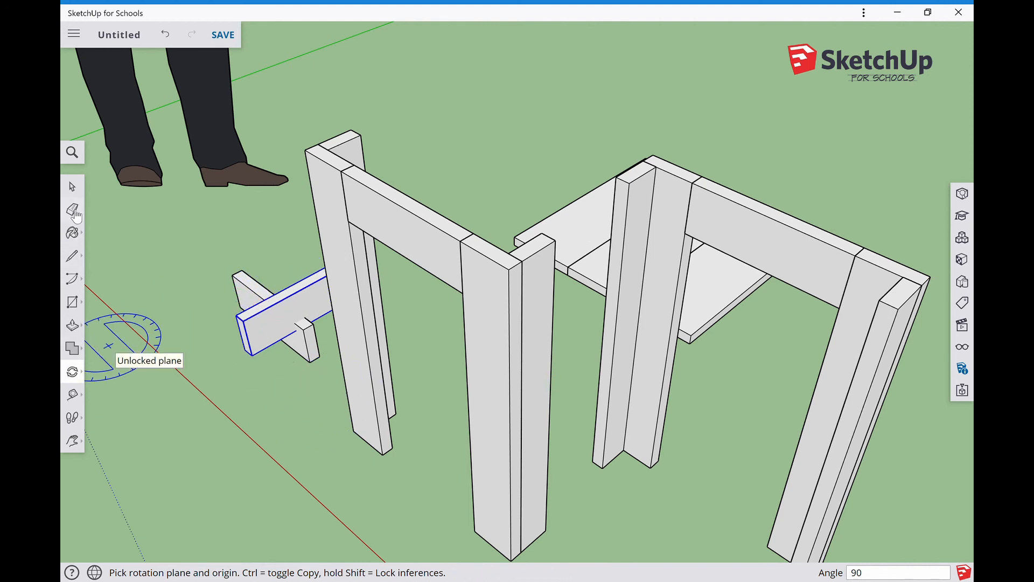
{"action": "left_click", "coordinate": [75, 186]}
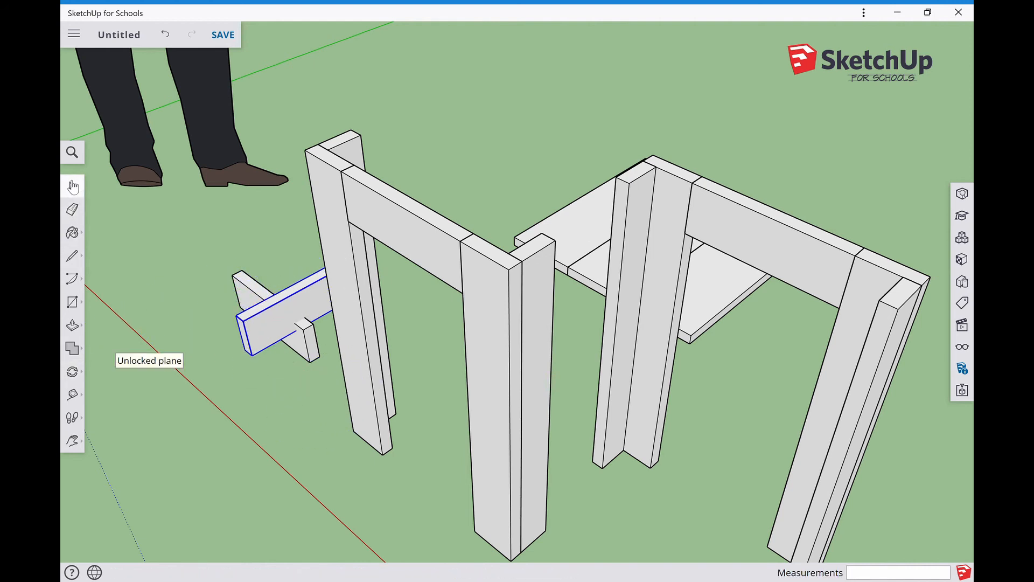
Move the rotated rail by its upper end corner to the upper inner corner of the front frame's far leg.
{"action": "left_click", "coordinate": [73, 372]}
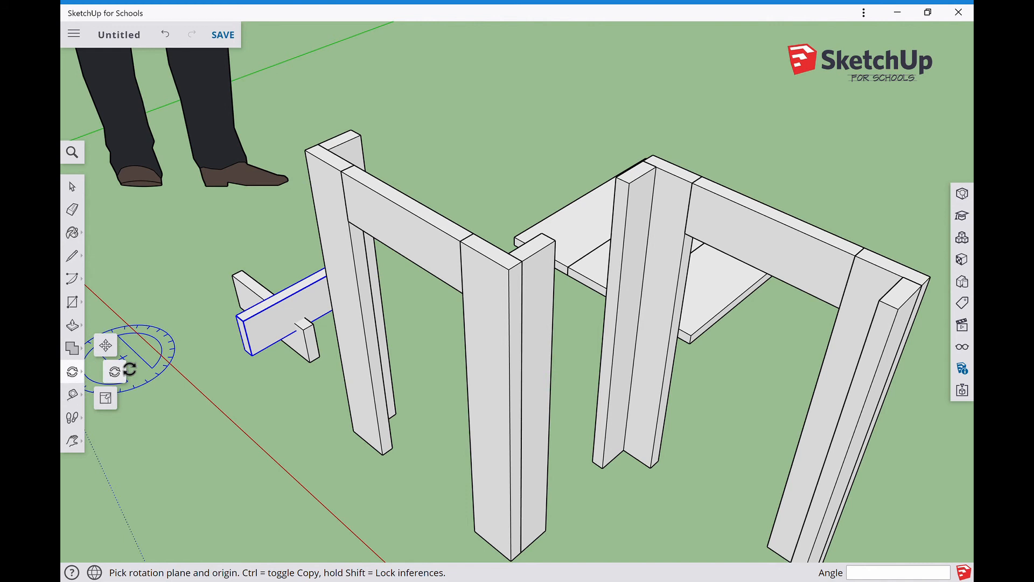
{"action": "left_click", "coordinate": [106, 347]}
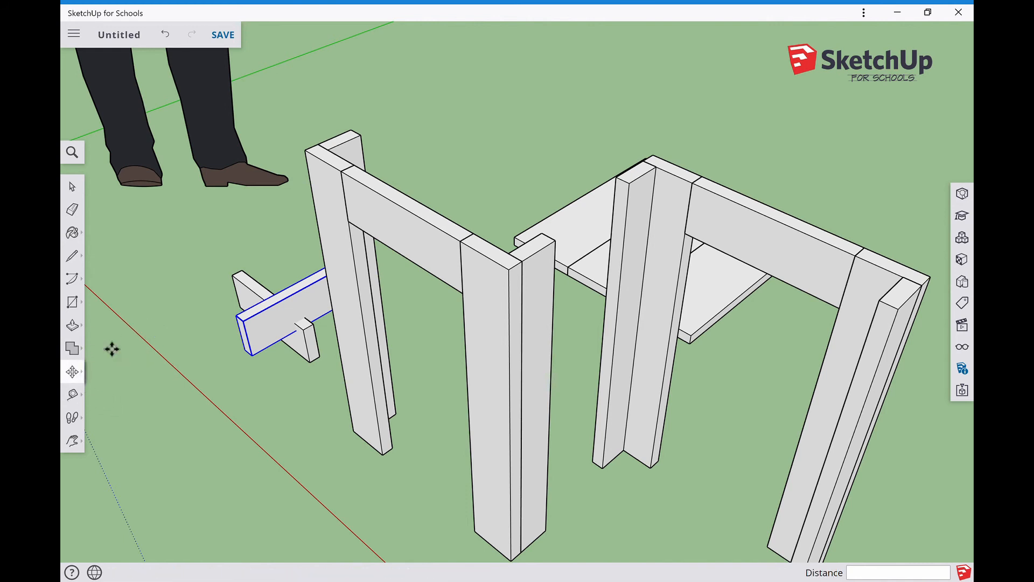
{"action": "left_click", "coordinate": [237, 317]}
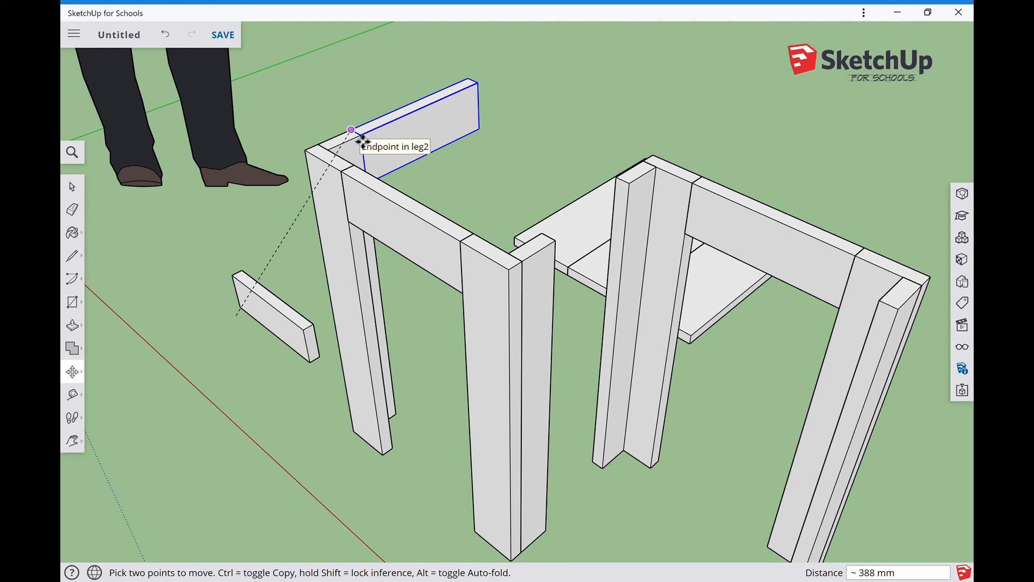
{"action": "left_click", "coordinate": [362, 141]}
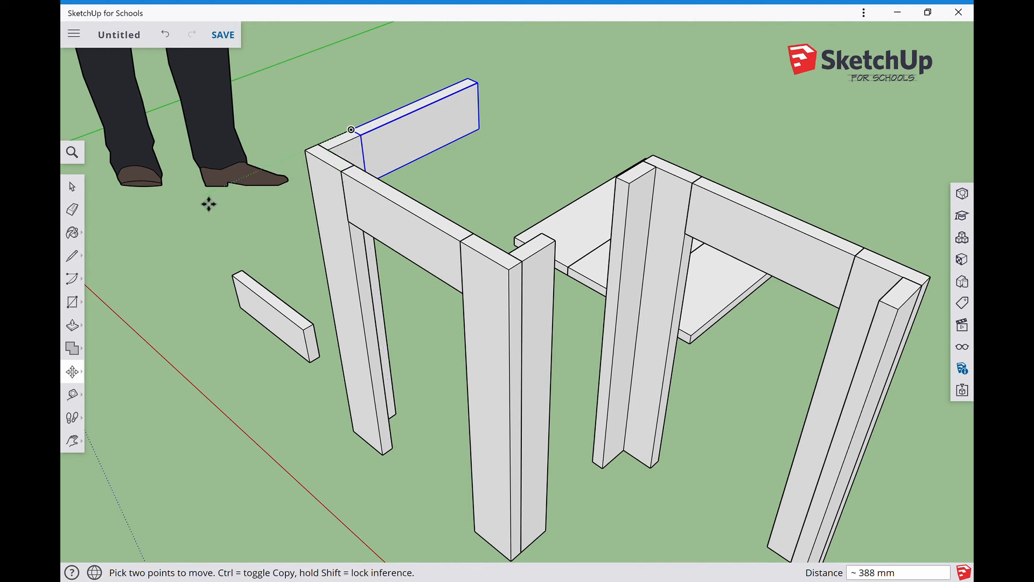
{"action": "left_click", "coordinate": [72, 186]}
Rotate the last loose rail 90 degrees horizontally about the middle of its top face.
{"action": "left_click", "coordinate": [281, 327]}
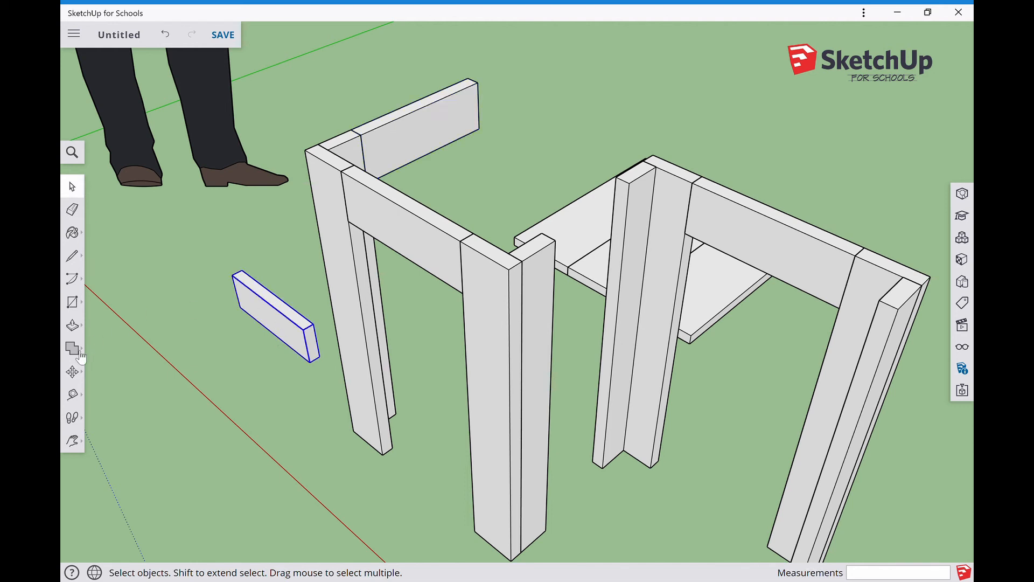
{"action": "left_click", "coordinate": [75, 373]}
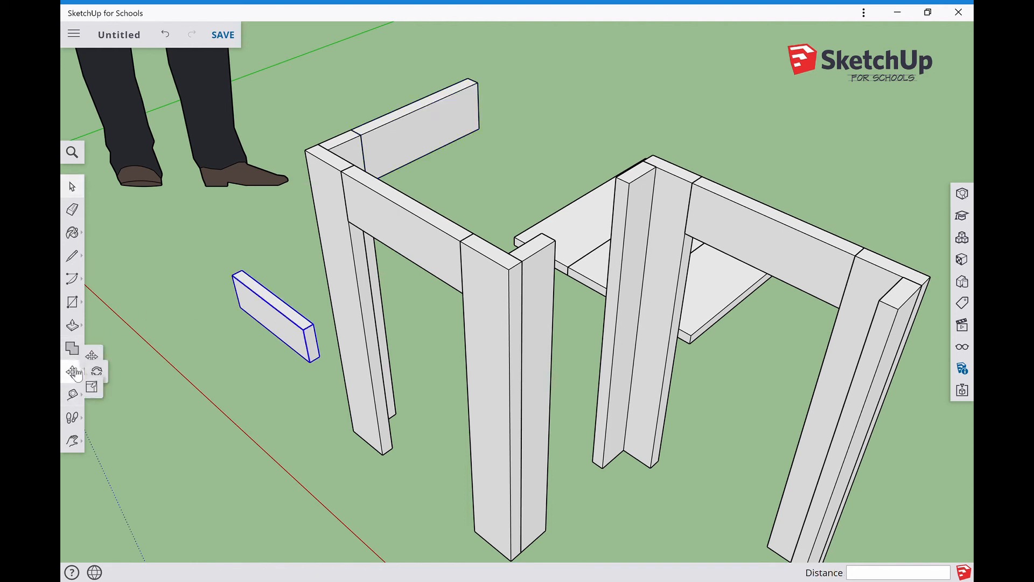
{"action": "left_click", "coordinate": [111, 371]}
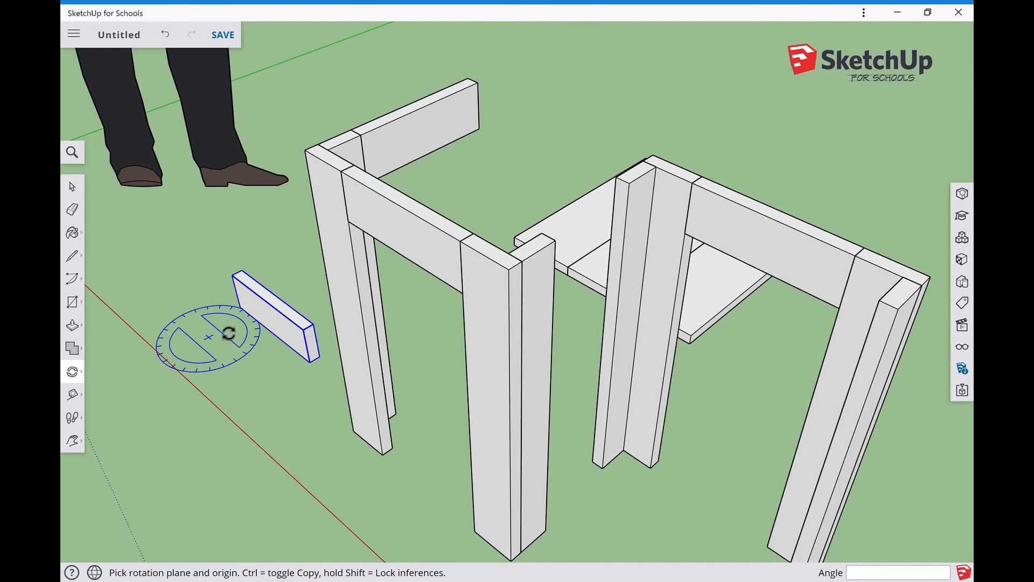
{"action": "left_click", "coordinate": [278, 297]}
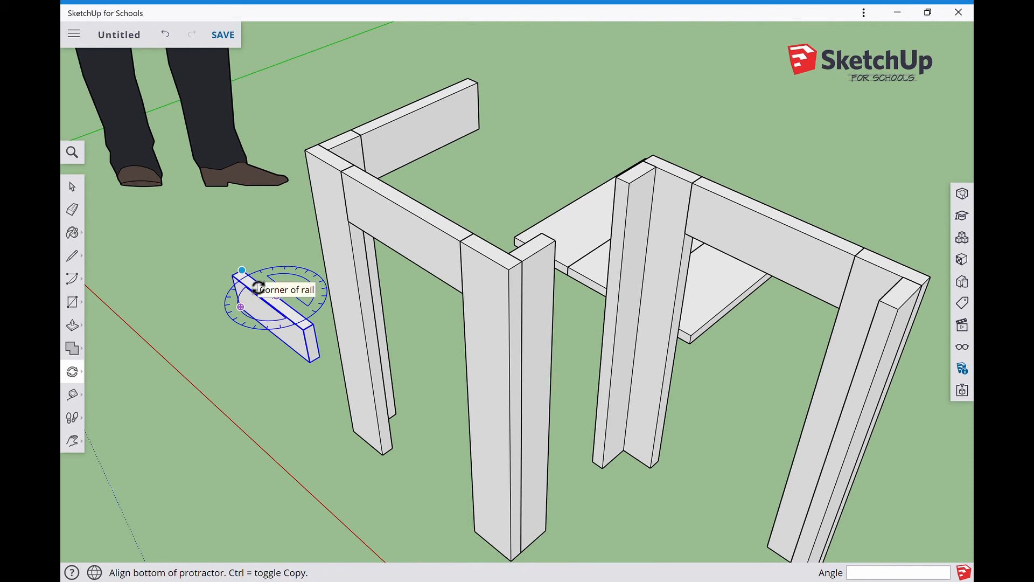
{"action": "left_click", "coordinate": [259, 289]}
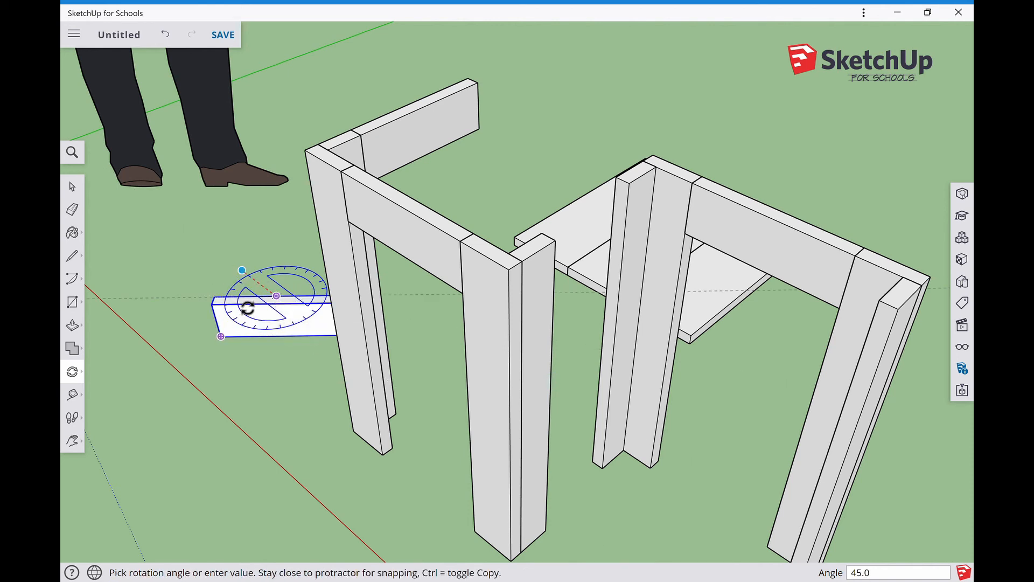
{"action": "type", "text": "90"}
{"action": "key", "text": "Return"}
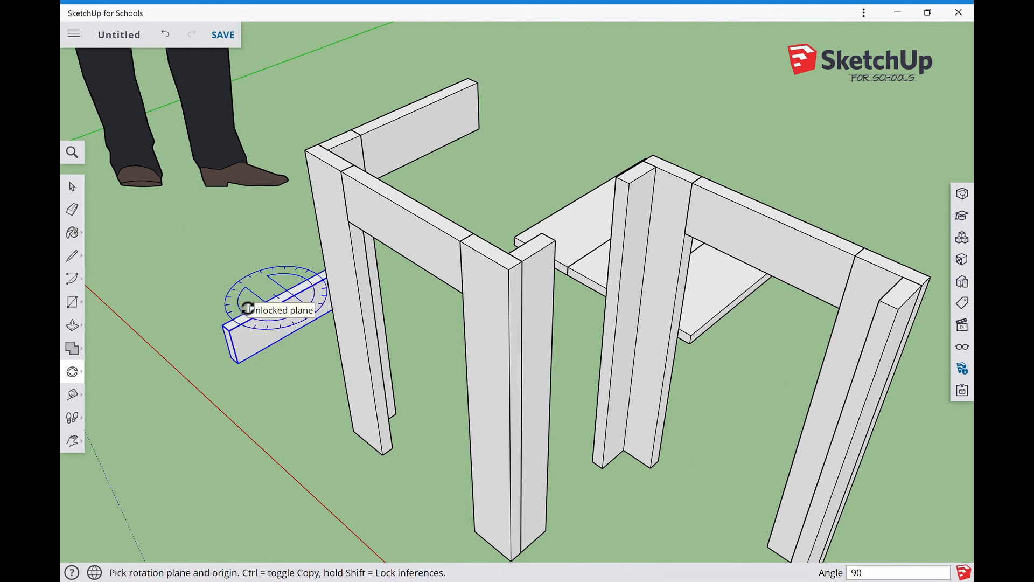
{"action": "left_click", "coordinate": [72, 186]}
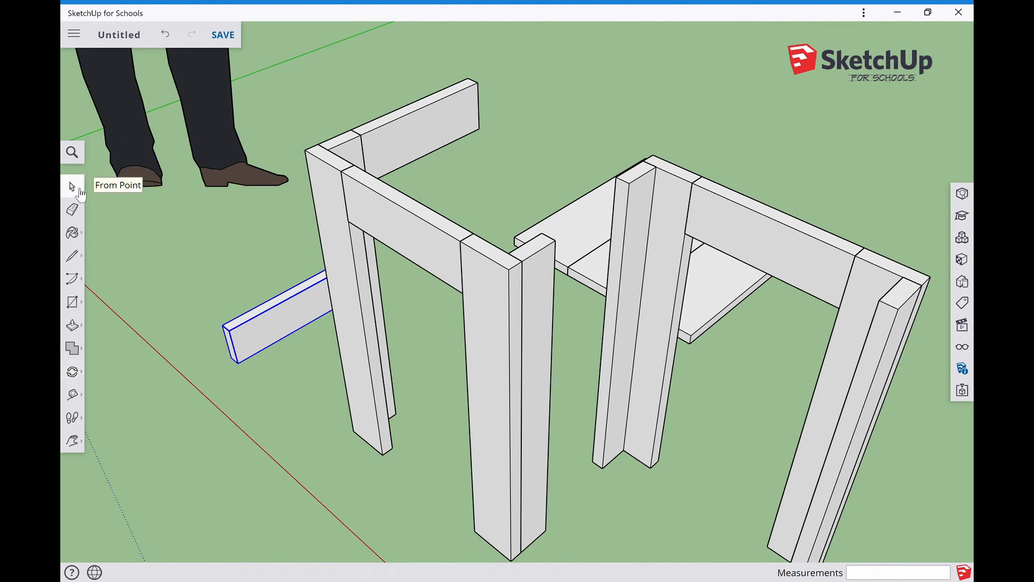
Move the last rotated rail by its upper end corner to the upper corner of the front frame's nearest leg.
{"action": "left_click", "coordinate": [77, 377]}
{"action": "left_click", "coordinate": [108, 344]}
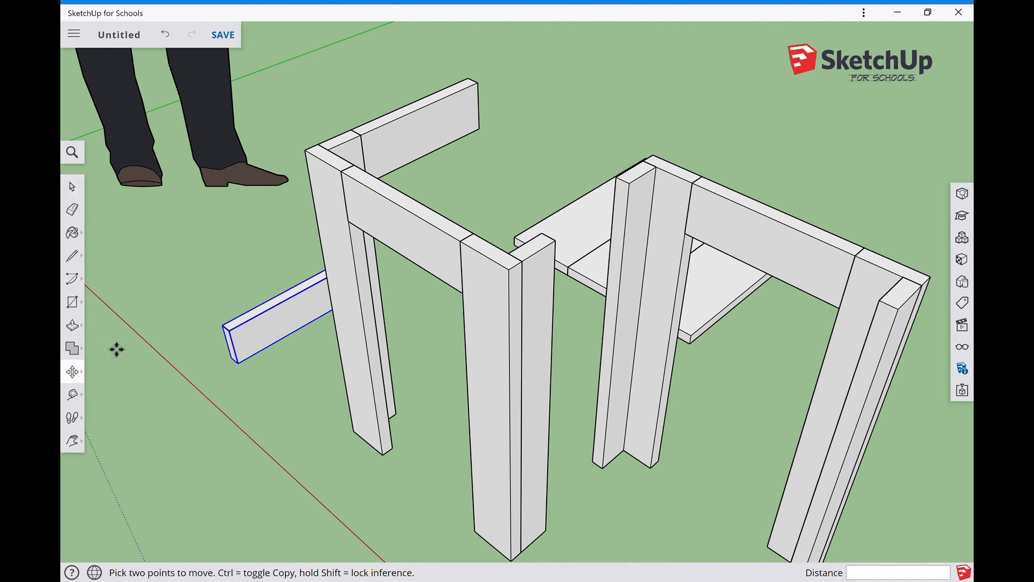
{"action": "left_click", "coordinate": [241, 341]}
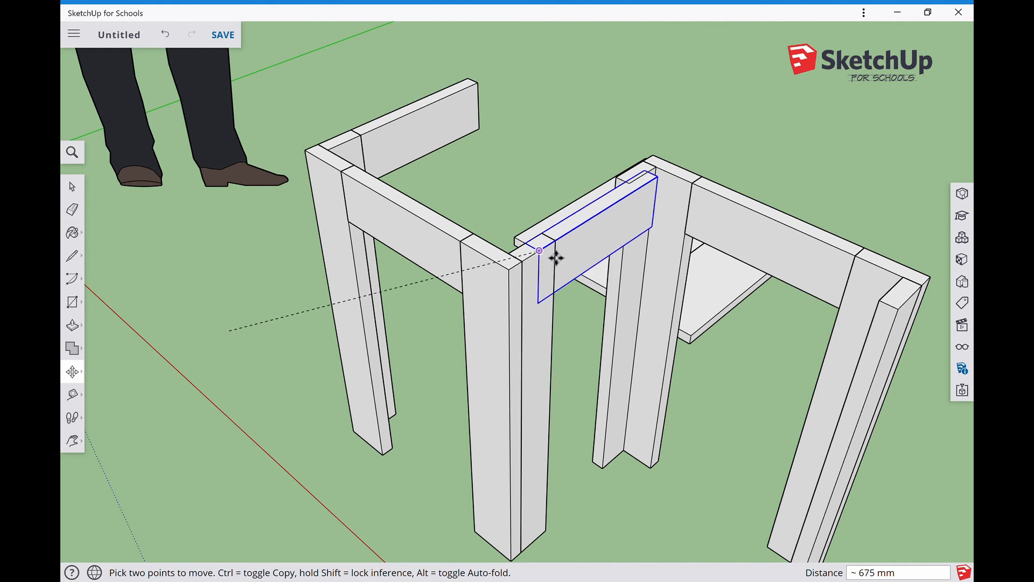
{"action": "left_click", "coordinate": [568, 251]}
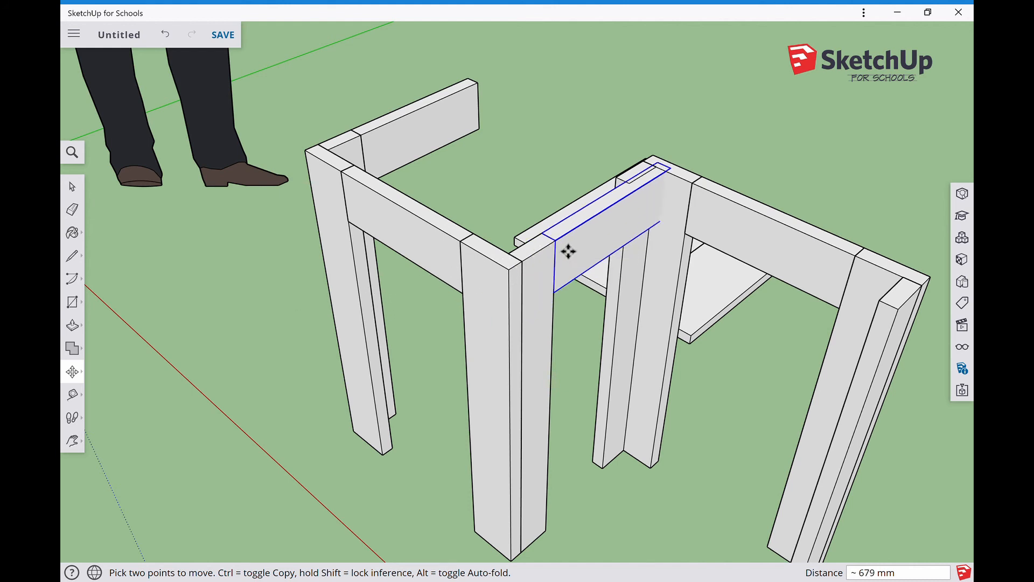
{"action": "left_click", "coordinate": [73, 185]}
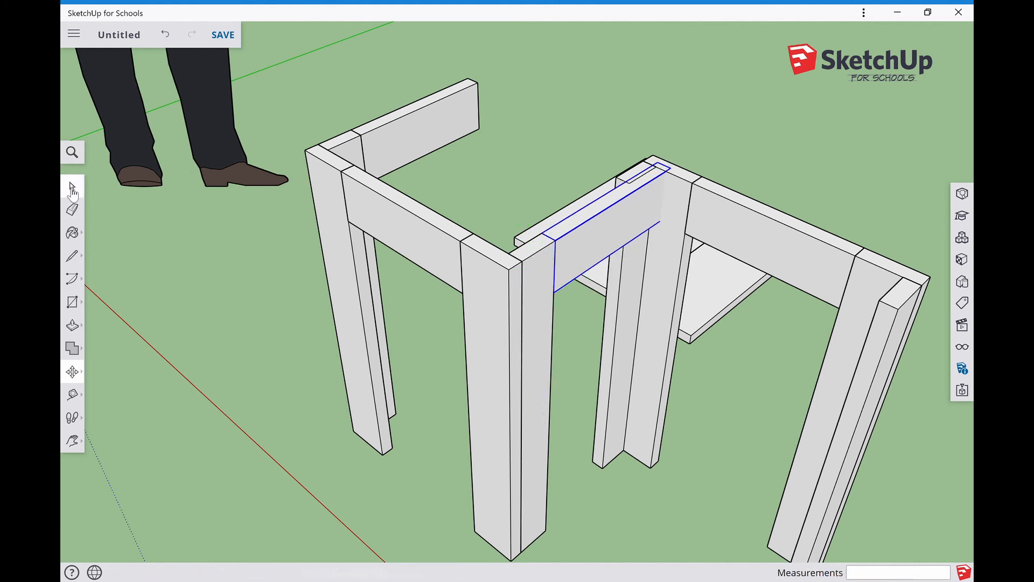
Move the grouped rear leg frame by its upper corner against the free ends of the two side rails, and clear the selection.
{"action": "left_click", "coordinate": [770, 242]}
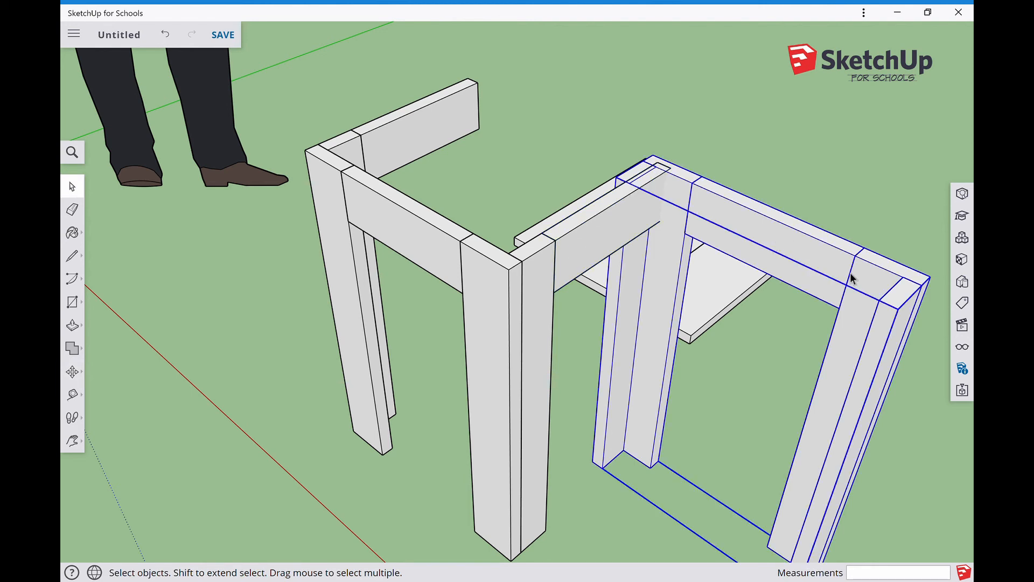
{"action": "left_click", "coordinate": [78, 377]}
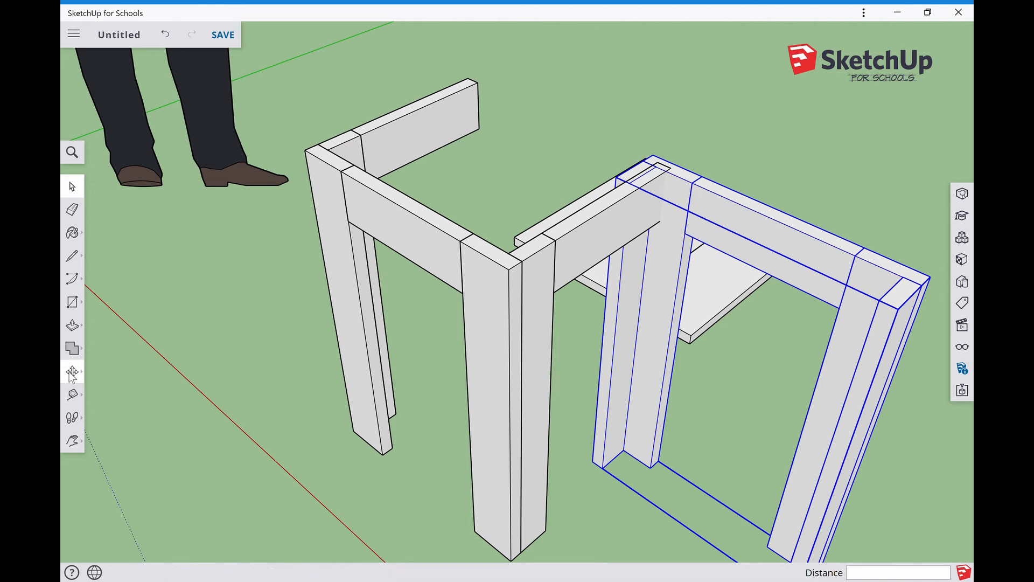
{"action": "left_click", "coordinate": [906, 323]}
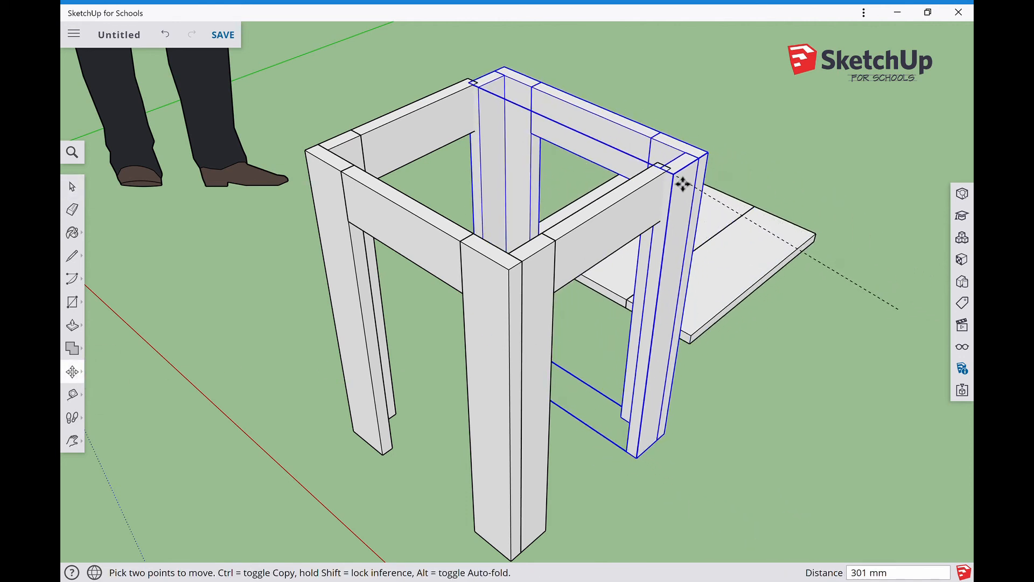
{"action": "left_click", "coordinate": [683, 181]}
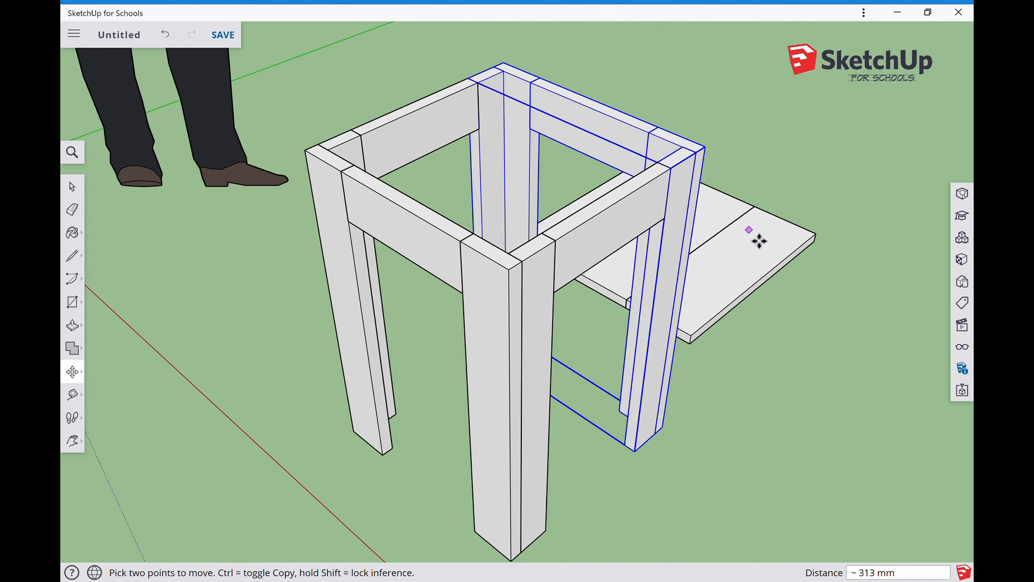
{"action": "left_click", "coordinate": [72, 186]}
{"action": "left_click", "coordinate": [198, 258]}
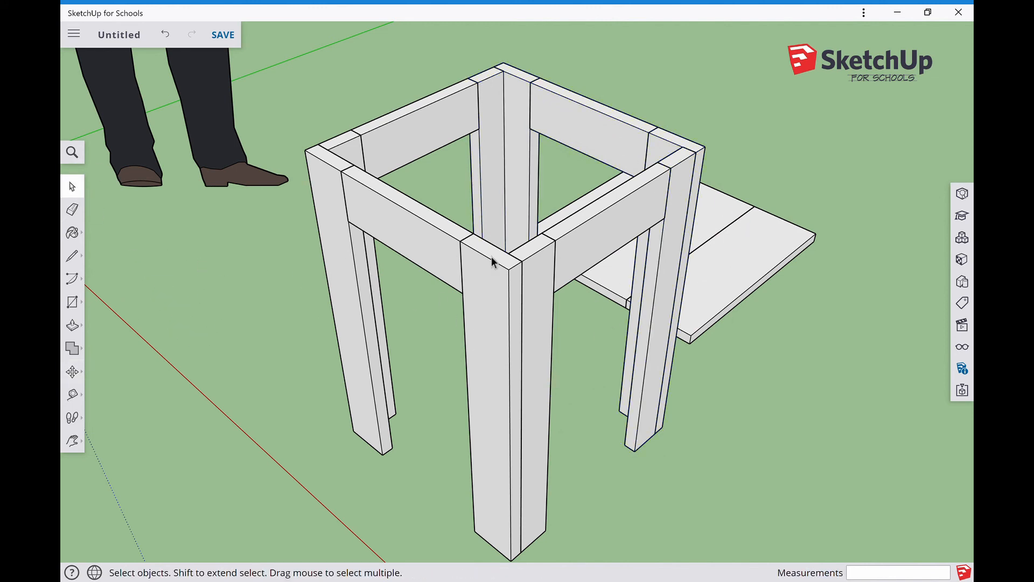
Combine both leg frames and the two side rails into a single group.
{"action": "left_click", "coordinate": [78, 443]}
{"action": "left_click", "coordinate": [134, 396]}
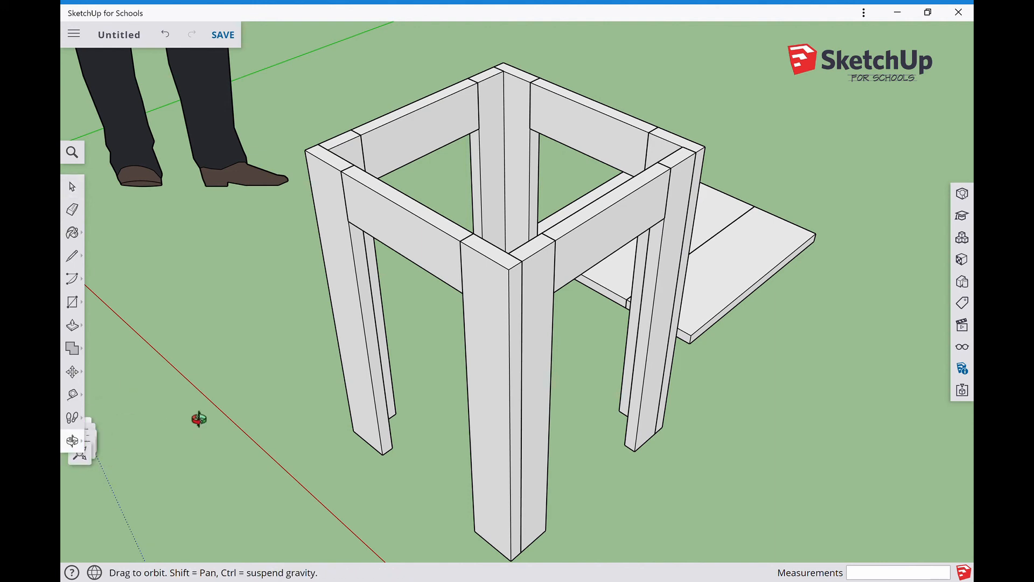
{"action": "left_click_drag", "start_coordinate": [736, 486], "coordinate": [237, 409]}
{"action": "left_click", "coordinate": [80, 192]}
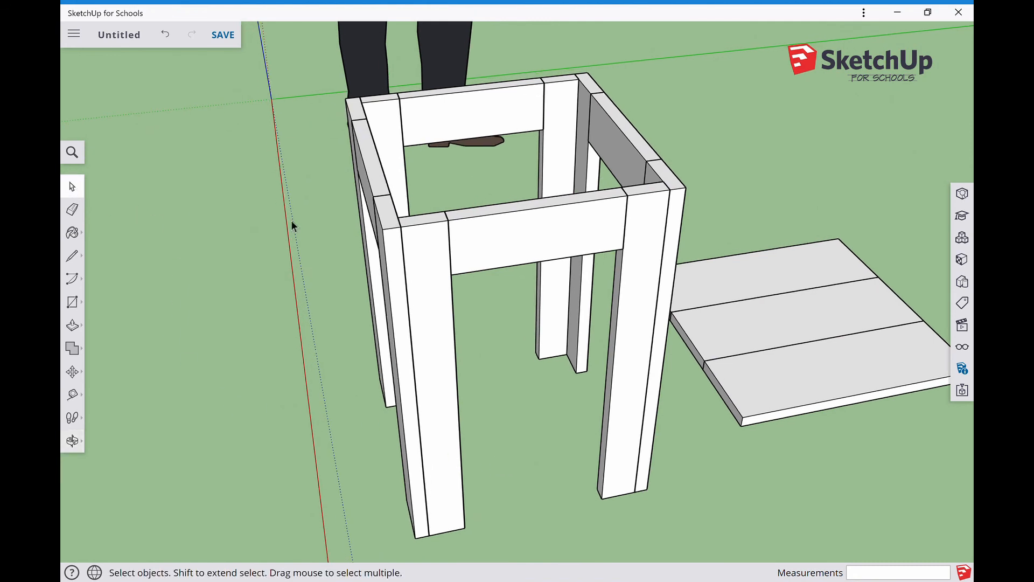
{"action": "left_click", "coordinate": [395, 245]}
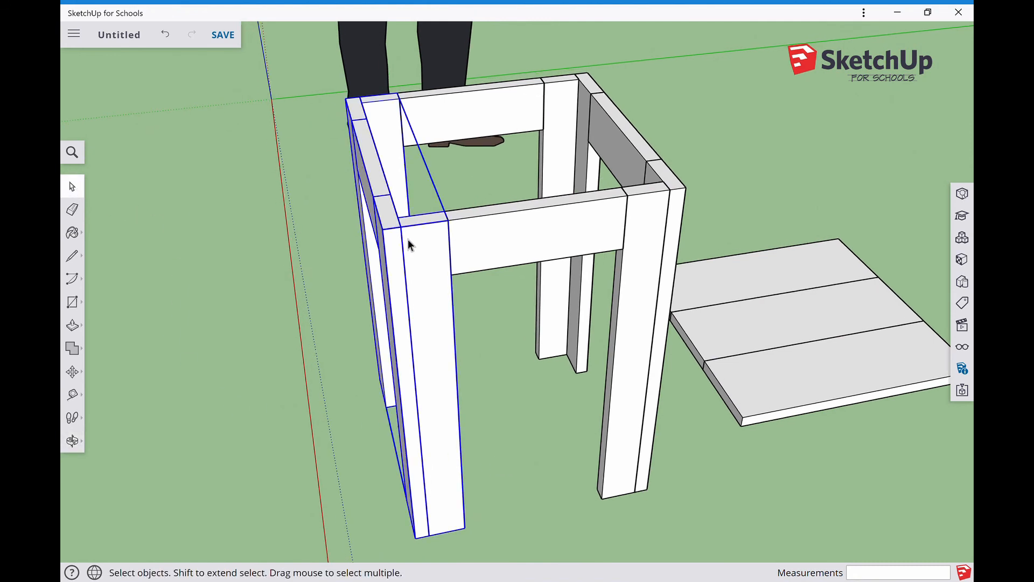
{"action": "left_click", "coordinate": [573, 243], "text": "shift"}
{"action": "left_click", "coordinate": [494, 129], "text": "shift"}
{"action": "left_click", "coordinate": [577, 126], "text": "shift"}
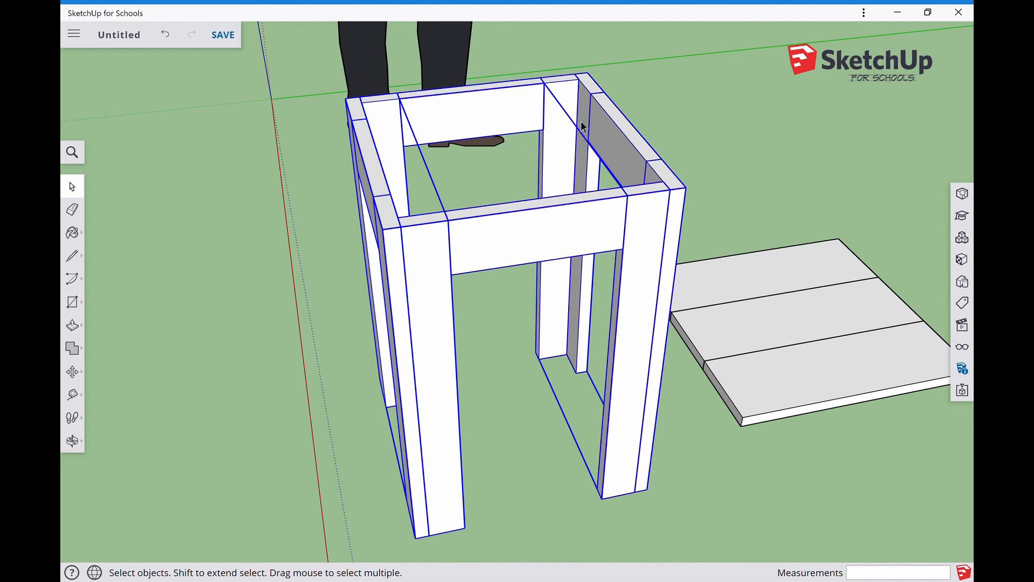
{"action": "right_click", "coordinate": [582, 128]}
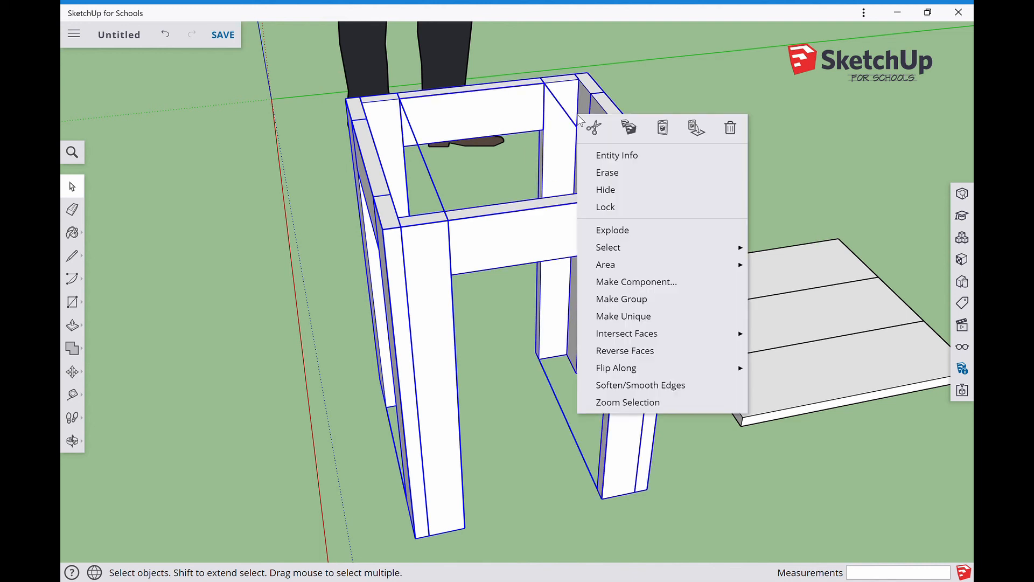
{"action": "left_click", "coordinate": [652, 298]}
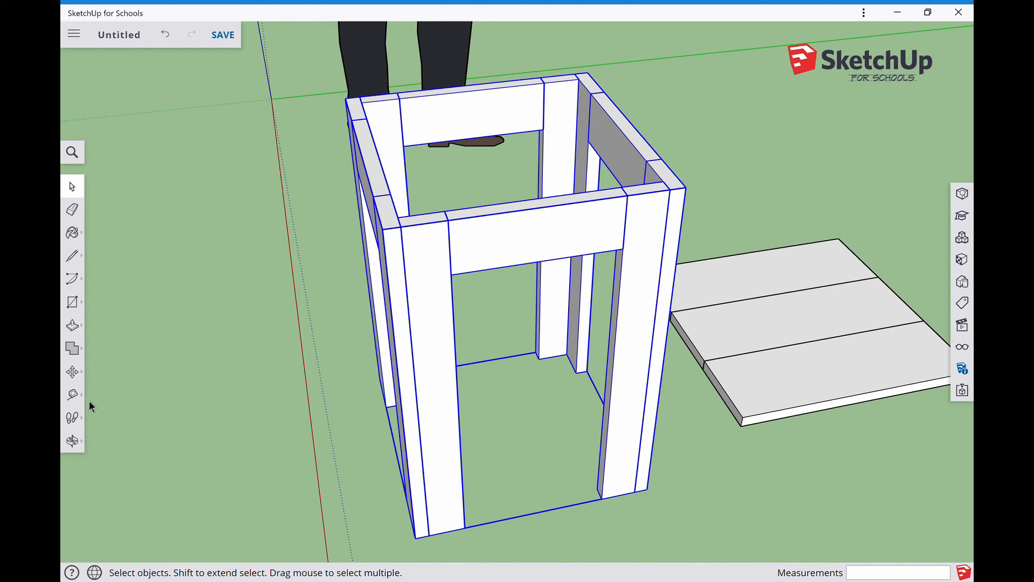
Move the grouped base about 78 mm towards the standing figure.
{"action": "left_click", "coordinate": [73, 372]}
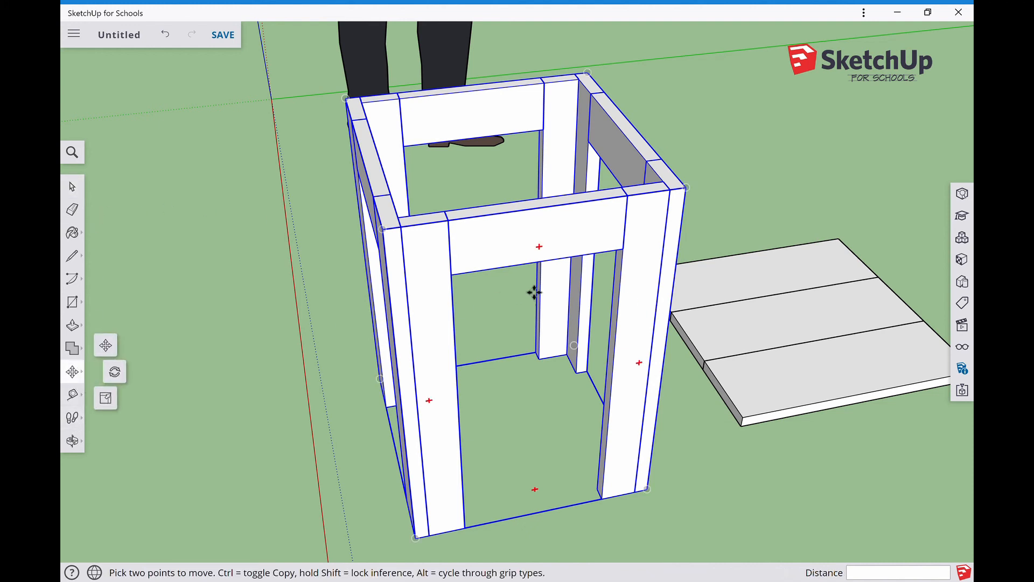
{"action": "left_click", "coordinate": [517, 243]}
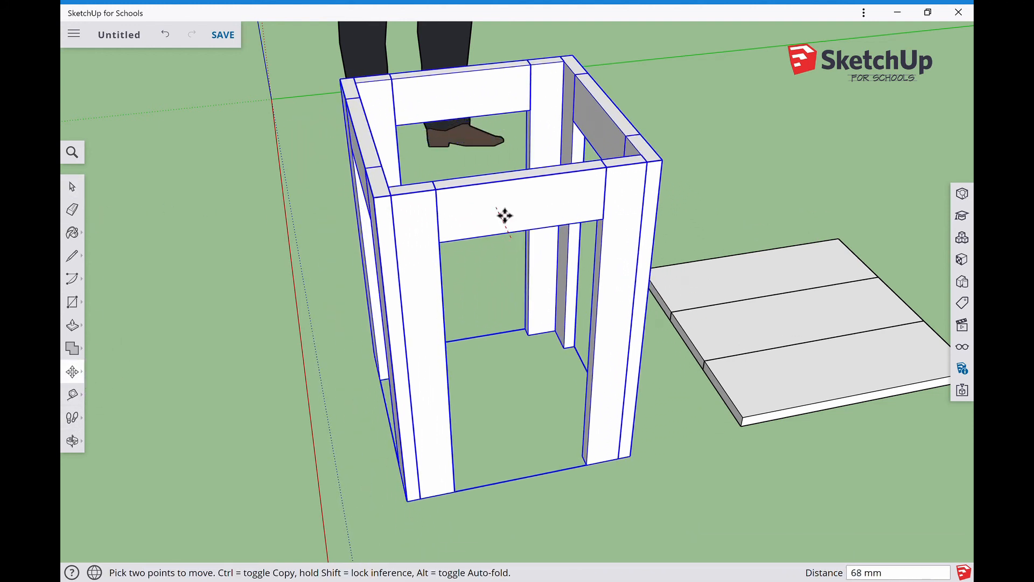
{"action": "left_click", "coordinate": [505, 212]}
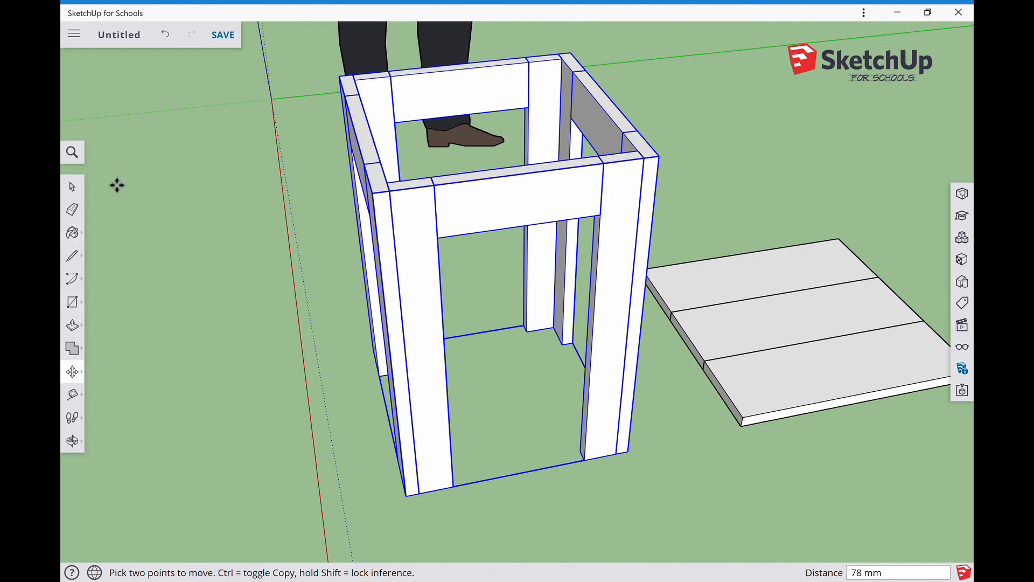
Move the three-board top by its lower near corner onto the upper outer corner of the base's nearest leg.
{"action": "left_click", "coordinate": [85, 189]}
{"action": "left_click", "coordinate": [755, 383]}
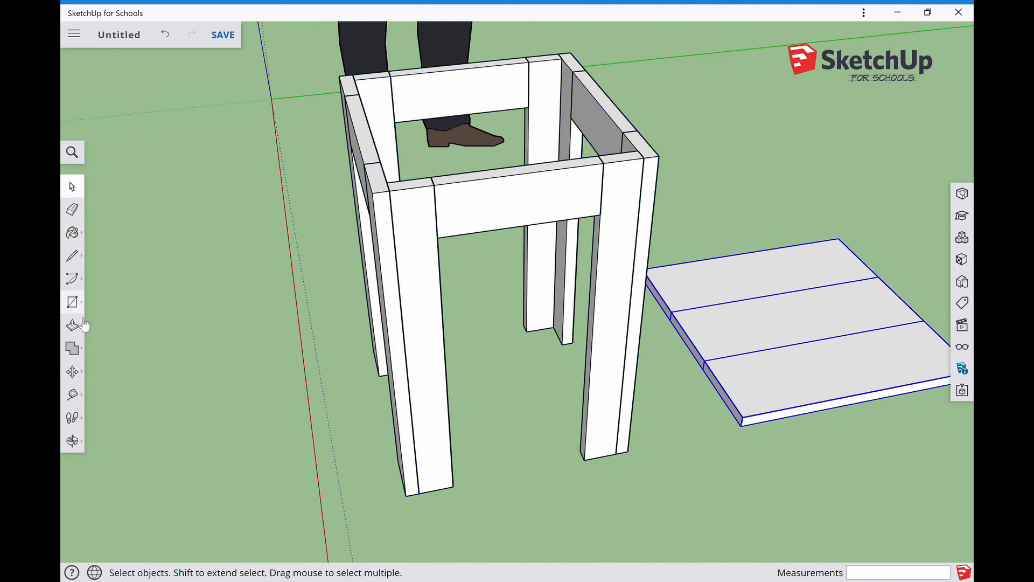
{"action": "left_click", "coordinate": [73, 372]}
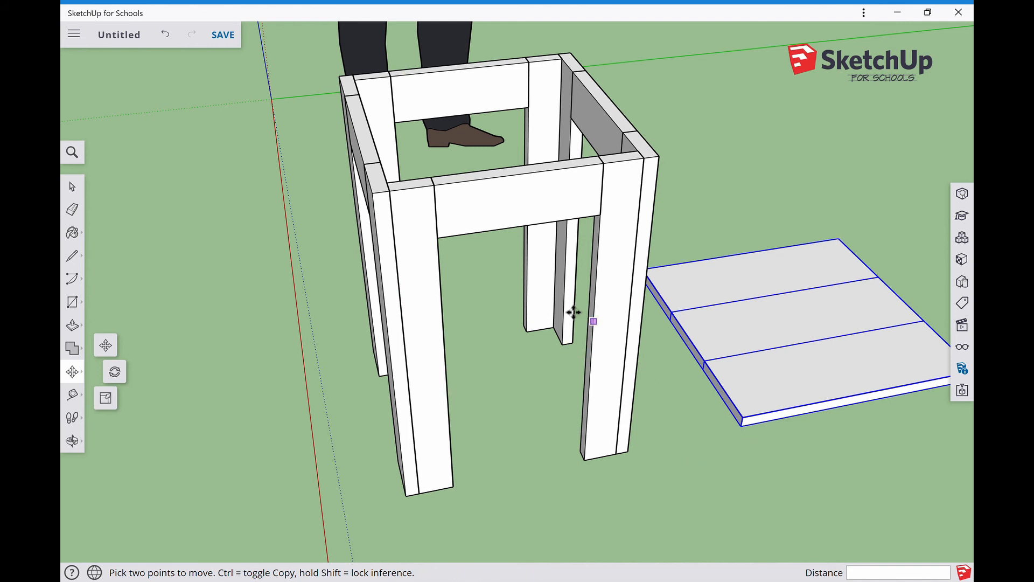
{"action": "left_click", "coordinate": [750, 436]}
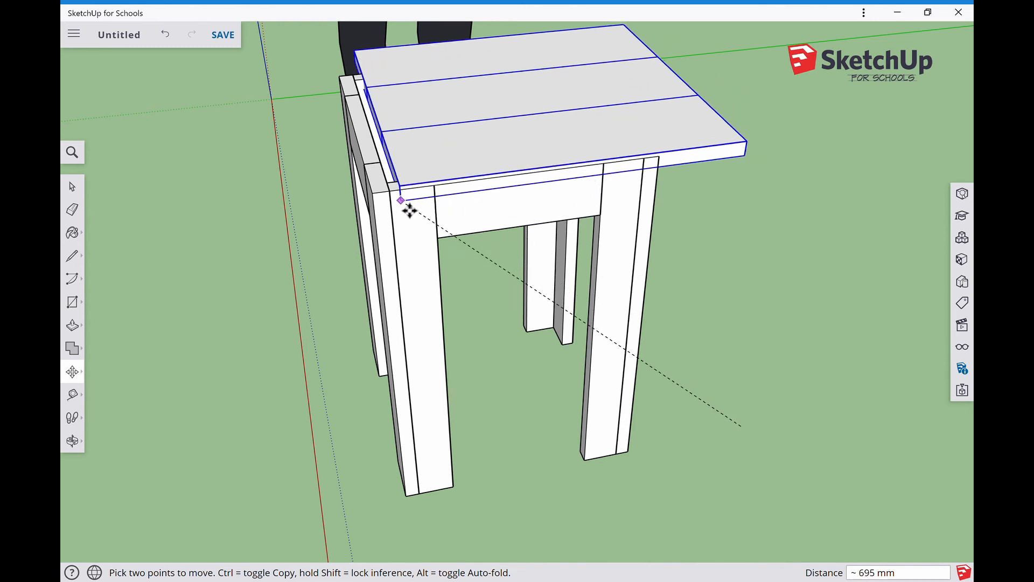
{"action": "left_click", "coordinate": [386, 207]}
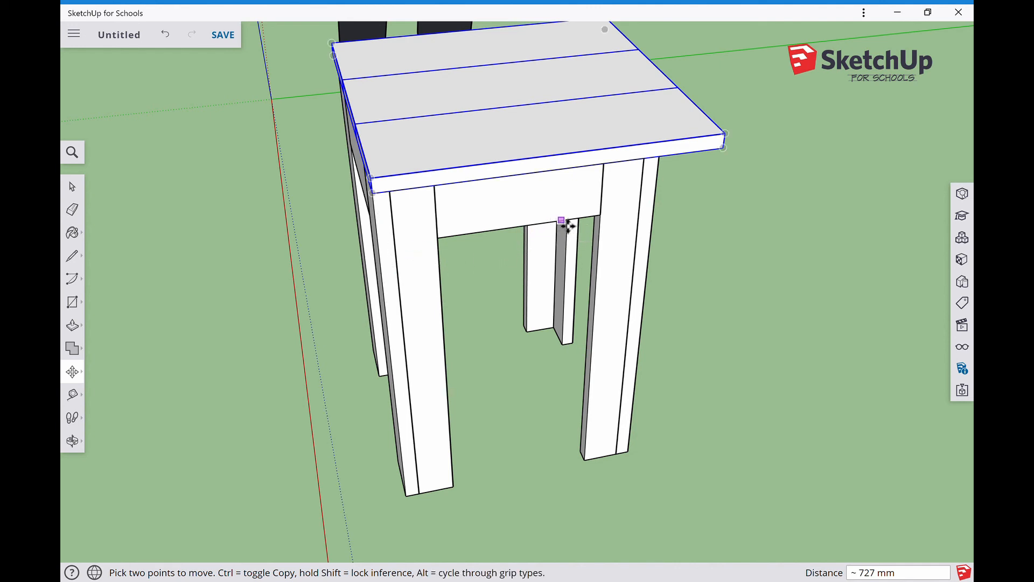
Move the three-board top 40 mm along the red axis so it overhangs the base's near side.
{"action": "left_click", "coordinate": [72, 440]}
{"action": "left_click_drag", "start_coordinate": [284, 422], "coordinate": [586, 432]}
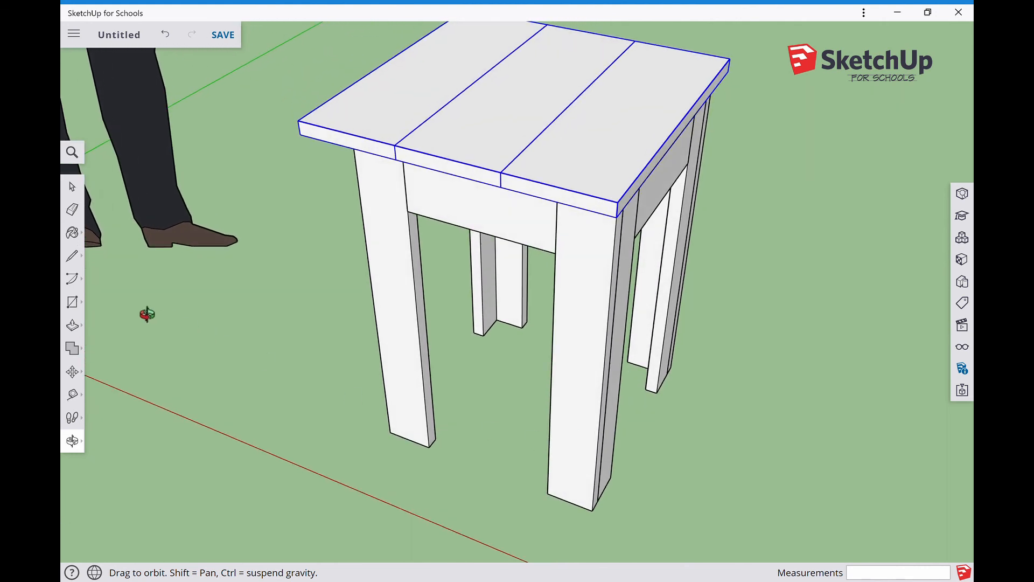
{"action": "left_click", "coordinate": [72, 371]}
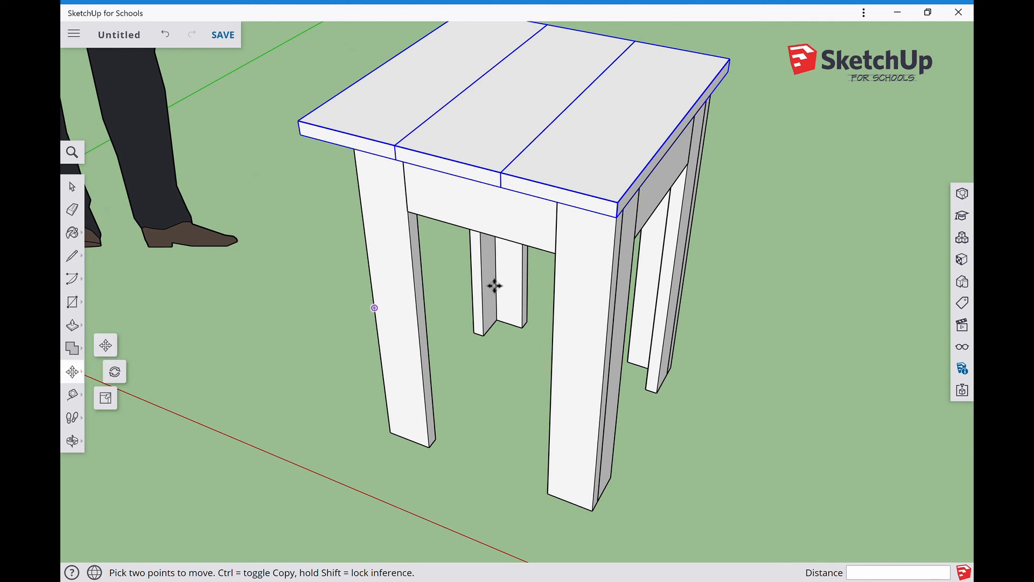
{"action": "mouse_move", "coordinate": [582, 212]}
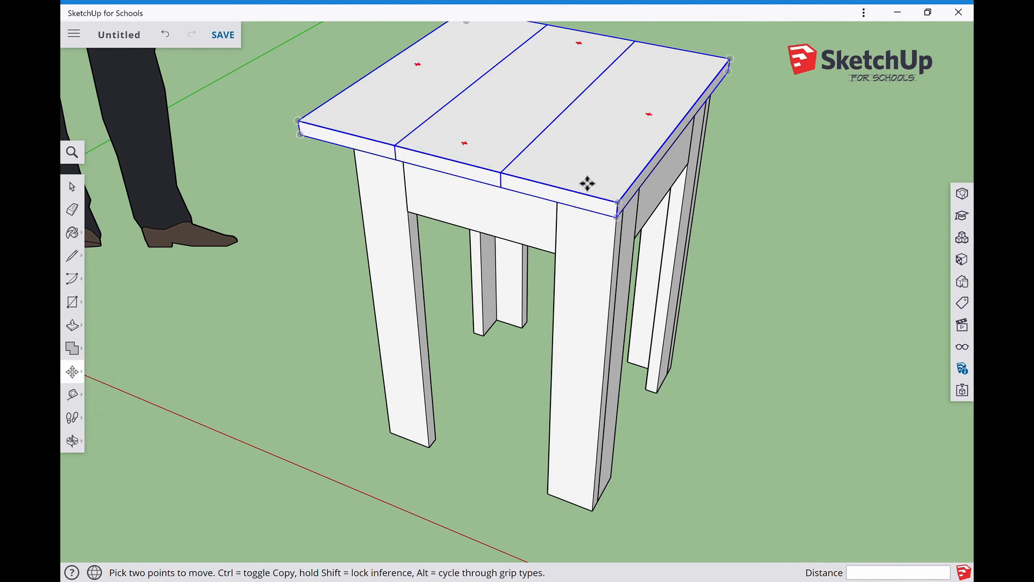
{"action": "left_click", "coordinate": [587, 184]}
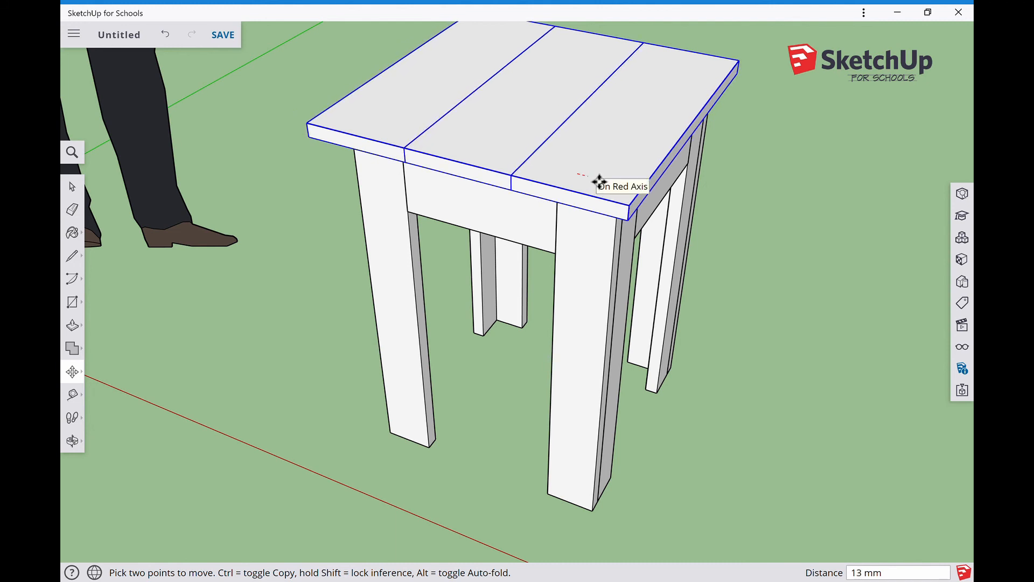
{"action": "key", "text": "Return"}
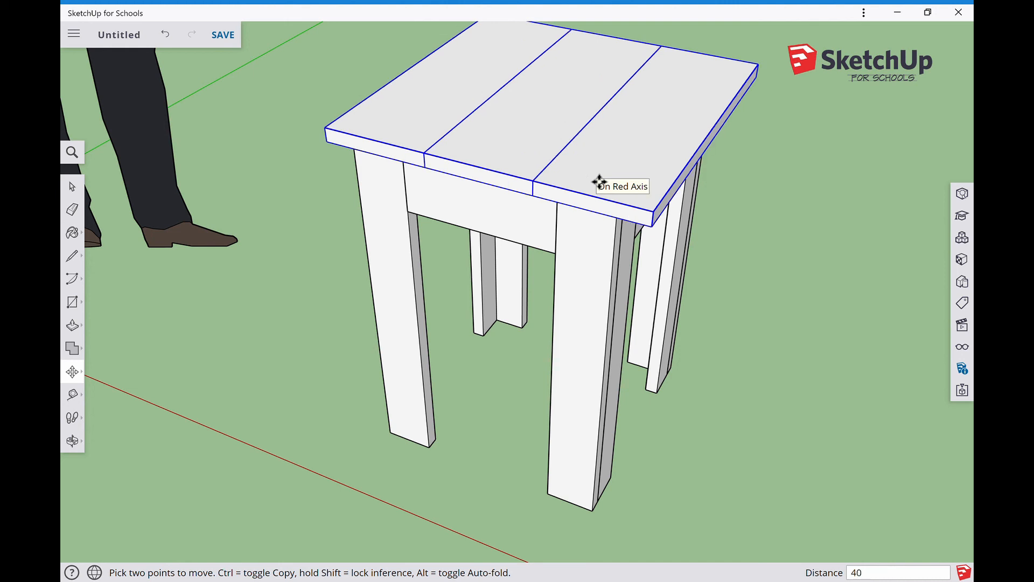
Move the three-board top 40 mm along the green axis so it overhangs the legs it was flush with.
{"action": "left_click", "coordinate": [73, 441]}
{"action": "left_click_drag", "start_coordinate": [272, 452], "coordinate": [452, 414]}
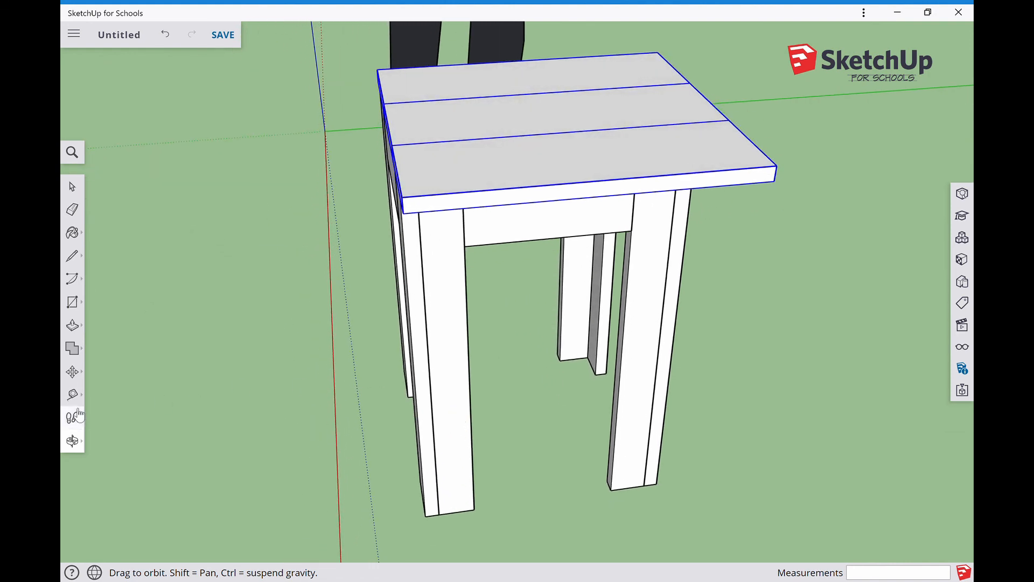
{"action": "left_click", "coordinate": [77, 375]}
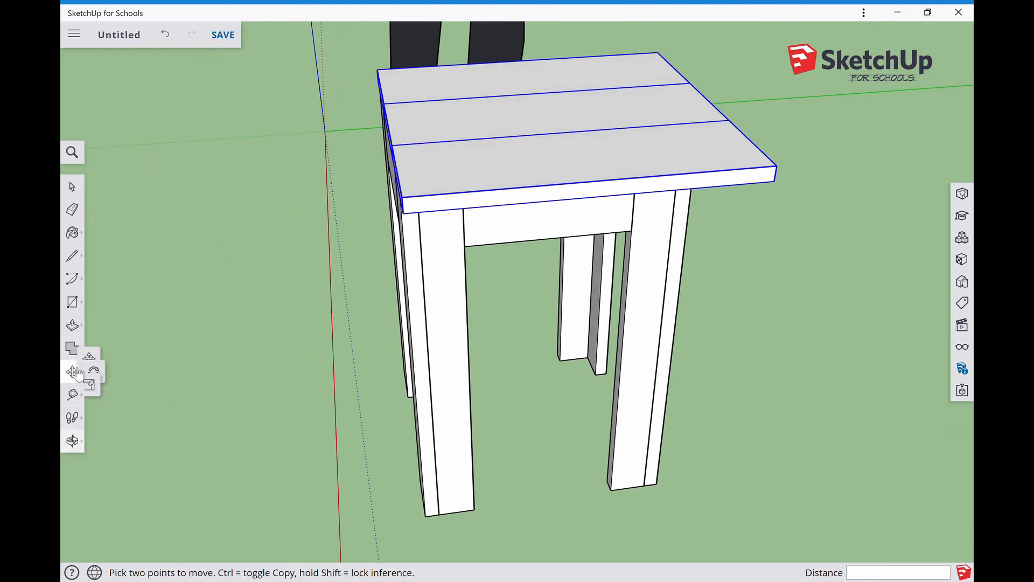
{"action": "left_click", "coordinate": [523, 184]}
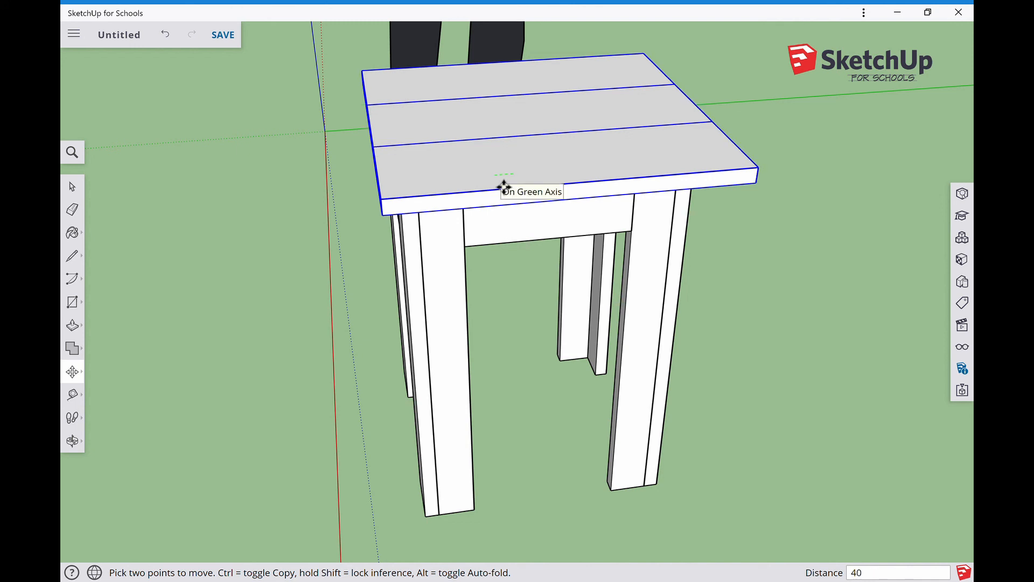
{"action": "type", "text": "40"}
{"action": "key", "text": "Return"}
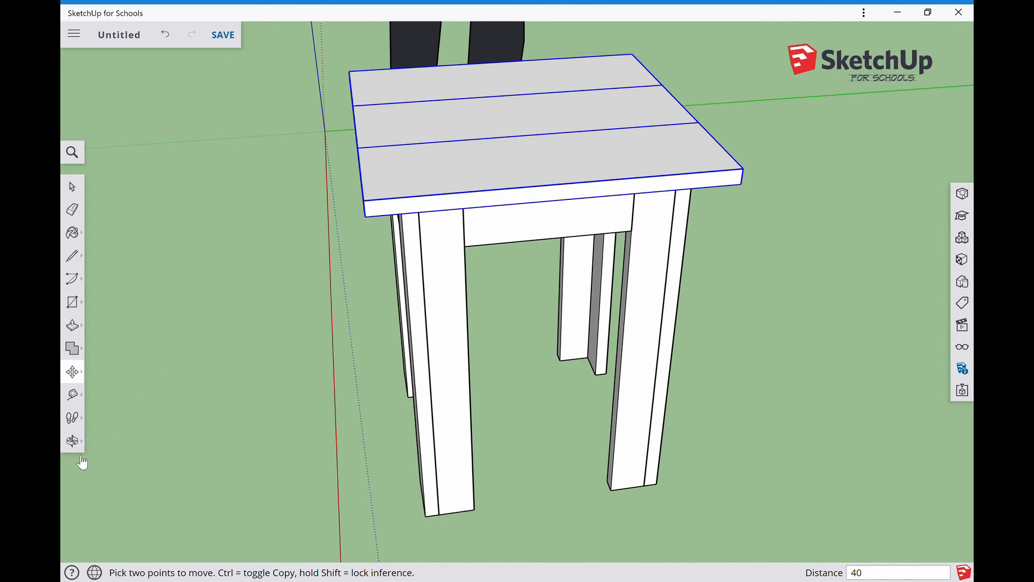
Clear the selection and paint the three-board top with the orange TG_shirt pattern 1 material.
{"action": "left_click", "coordinate": [73, 440]}
{"action": "left_click_drag", "start_coordinate": [234, 452], "coordinate": [360, 334]}
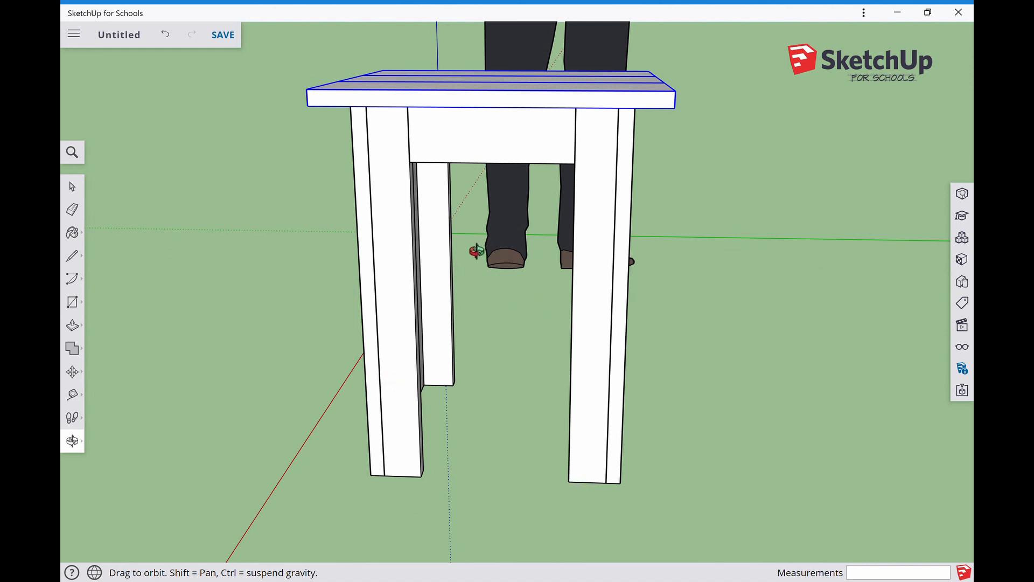
{"action": "left_click_drag", "start_coordinate": [418, 236], "coordinate": [410, 344]}
{"action": "left_click", "coordinate": [73, 185]}
{"action": "left_click", "coordinate": [262, 377]}
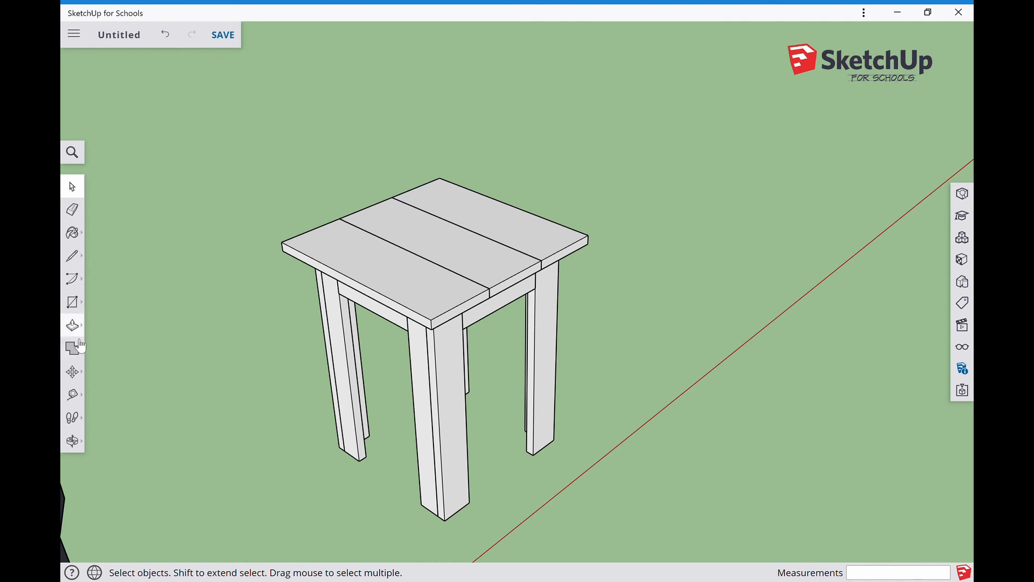
{"action": "left_click", "coordinate": [75, 235]}
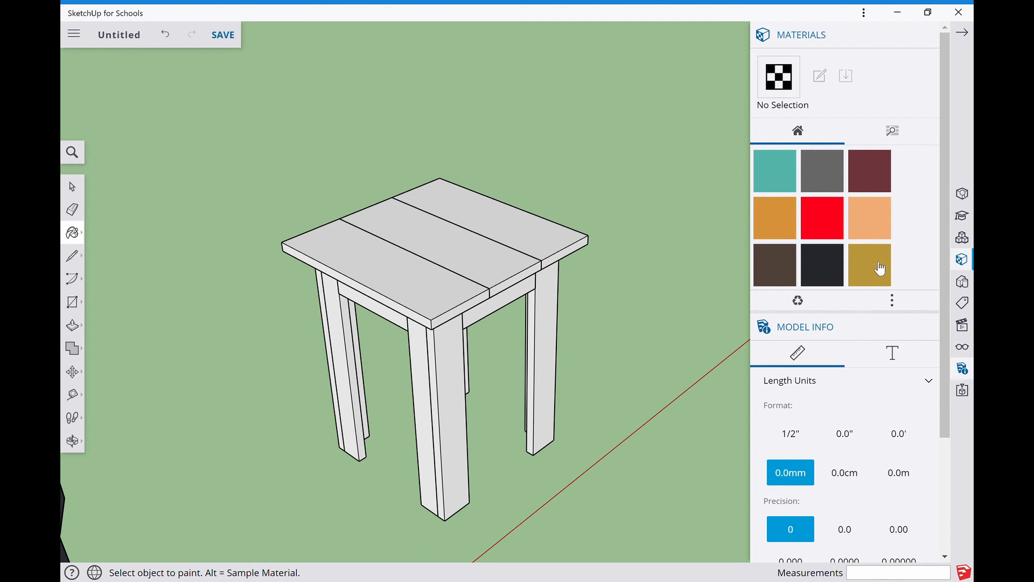
{"action": "left_click", "coordinate": [783, 223]}
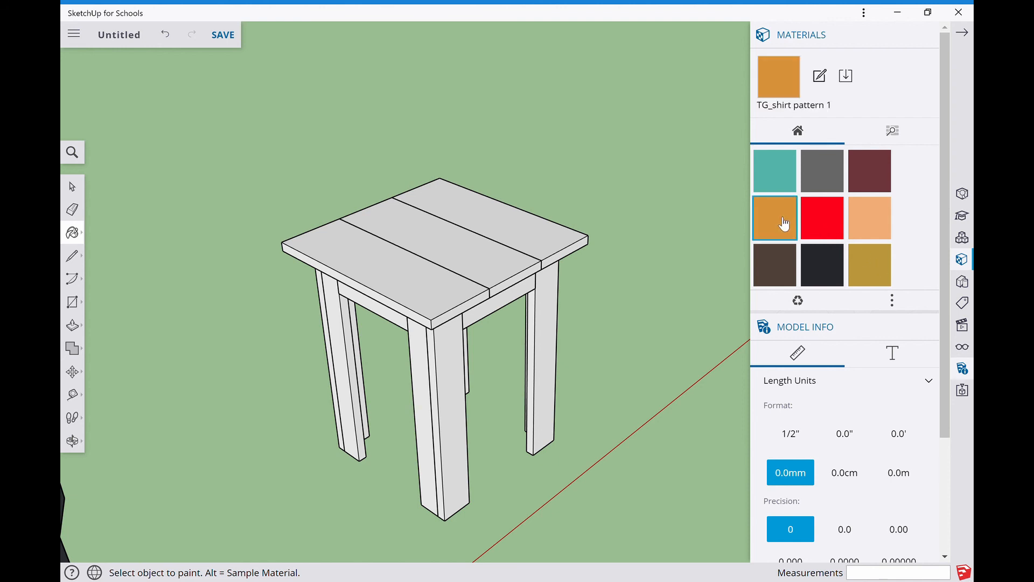
{"action": "left_click", "coordinate": [498, 267]}
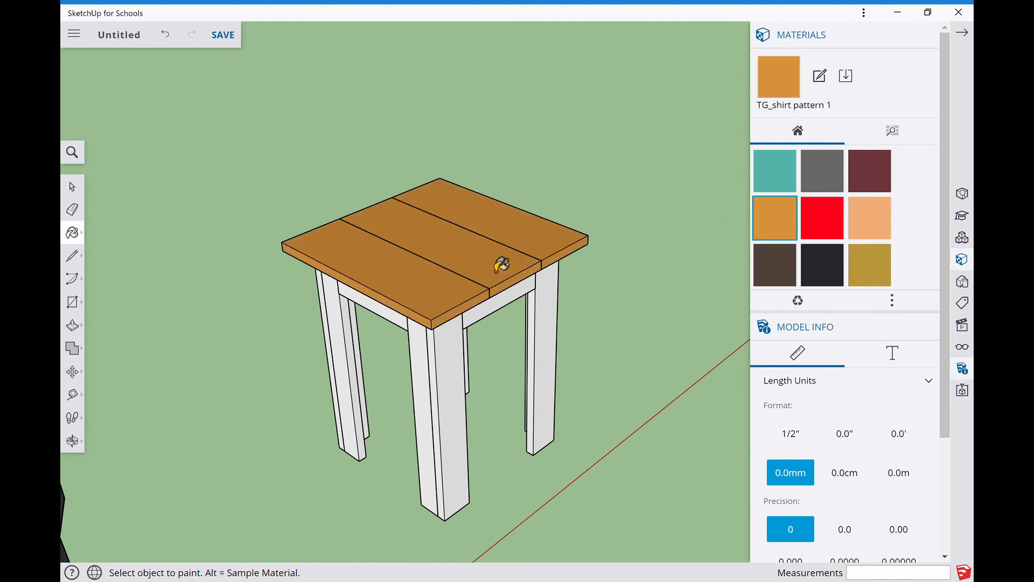
Paint the grouped base with the same orange material, and repaint it with the dark TG_pants material.
{"action": "left_click", "coordinate": [466, 381]}
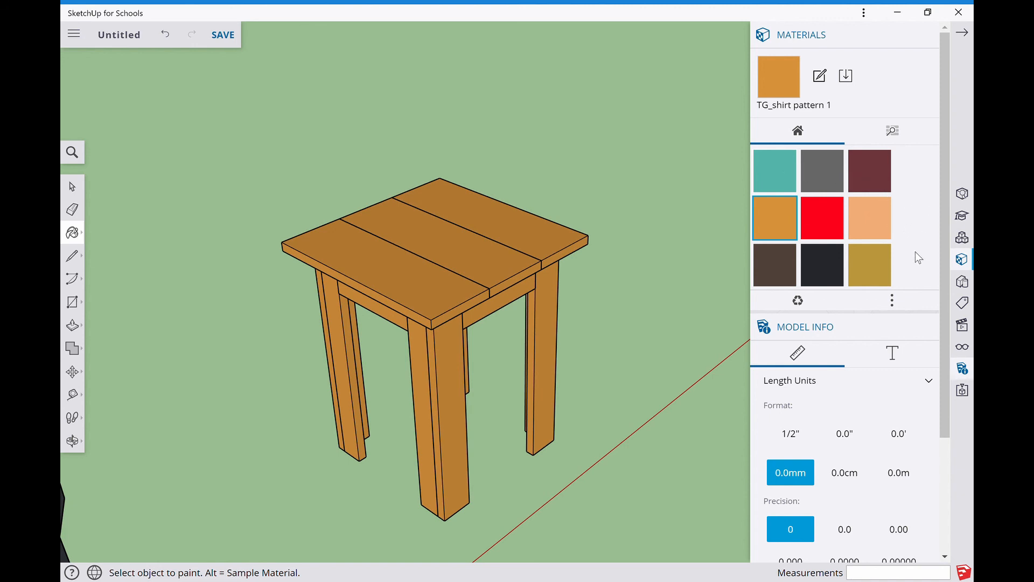
{"action": "left_click", "coordinate": [838, 268]}
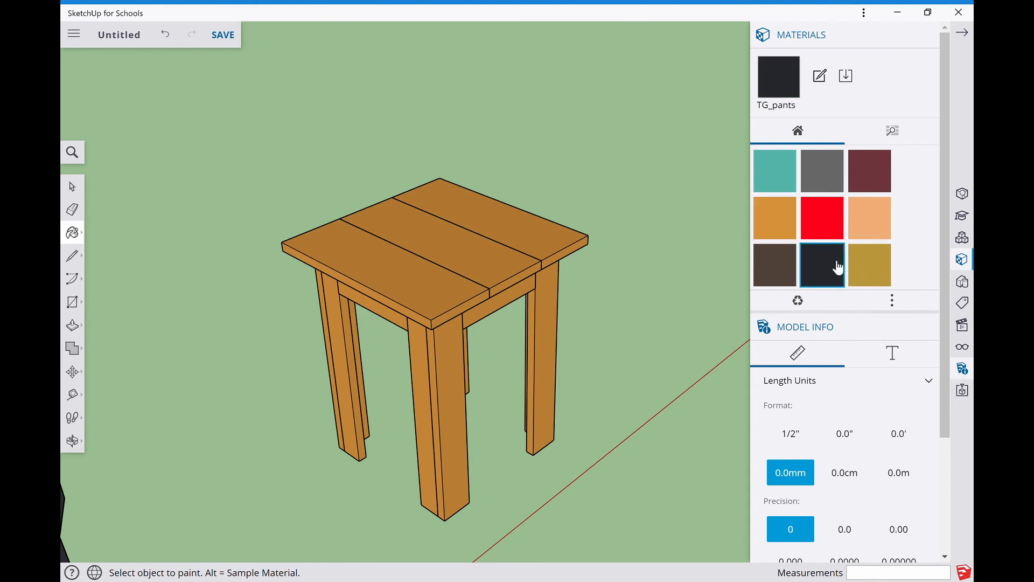
{"action": "left_click", "coordinate": [464, 382]}
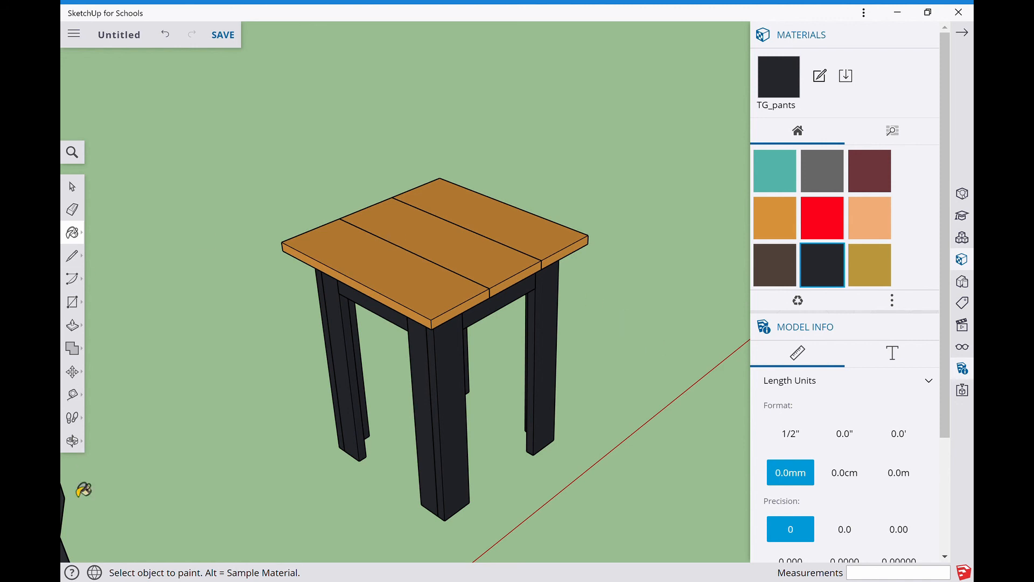
Examine the painted table from several sides, checking the top's overhang and the colours of the top and base.
{"action": "left_click", "coordinate": [72, 440]}
{"action": "left_click_drag", "start_coordinate": [370, 492], "coordinate": [396, 436]}
{"action": "left_click_drag", "start_coordinate": [652, 346], "coordinate": [423, 354]}
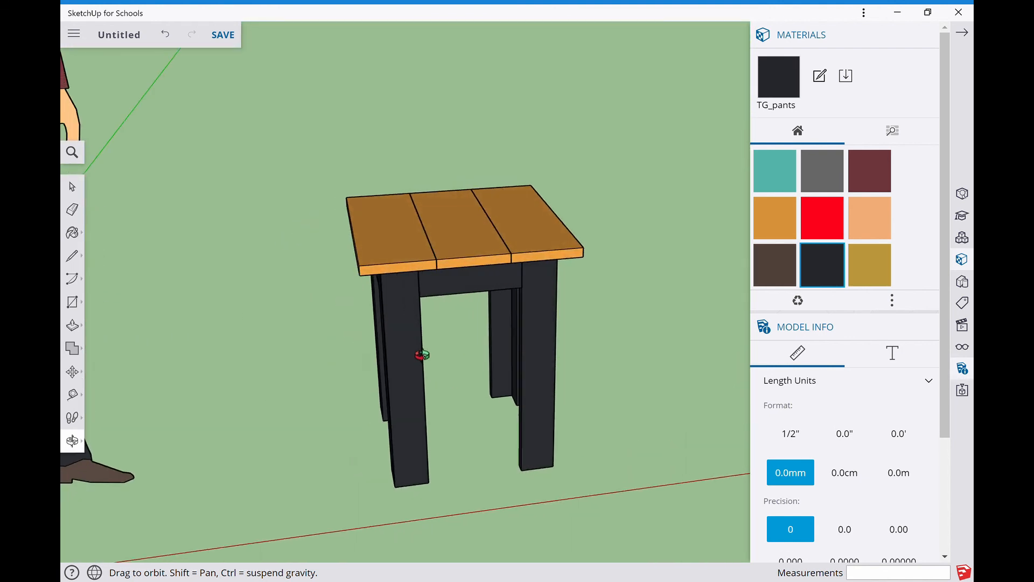
{"action": "left_click_drag", "start_coordinate": [715, 281], "coordinate": [515, 243]}
{"action": "left_click_drag", "start_coordinate": [514, 394], "coordinate": [563, 343]}
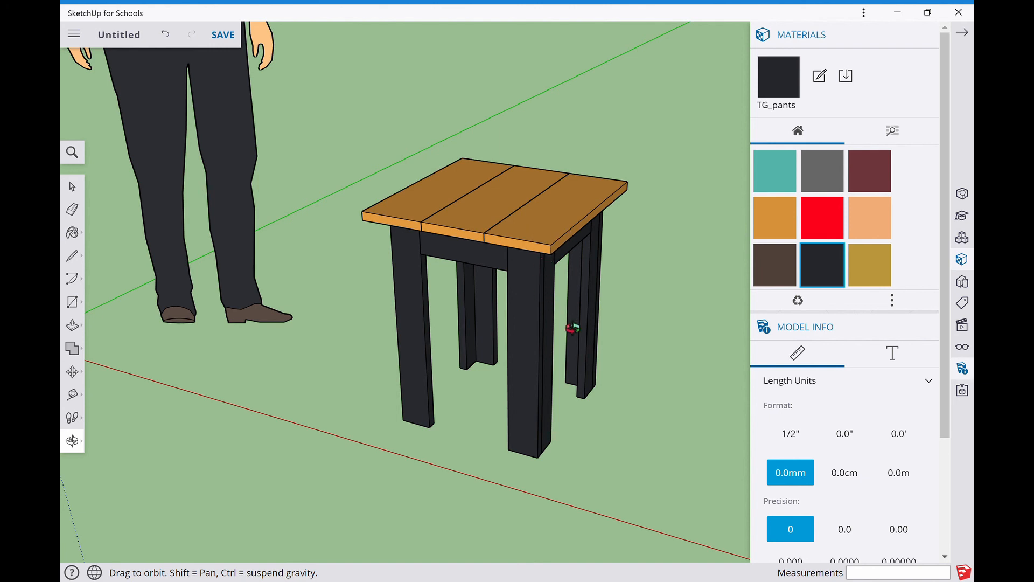
{"action": "left_click_drag", "start_coordinate": [630, 334], "coordinate": [683, 323]}
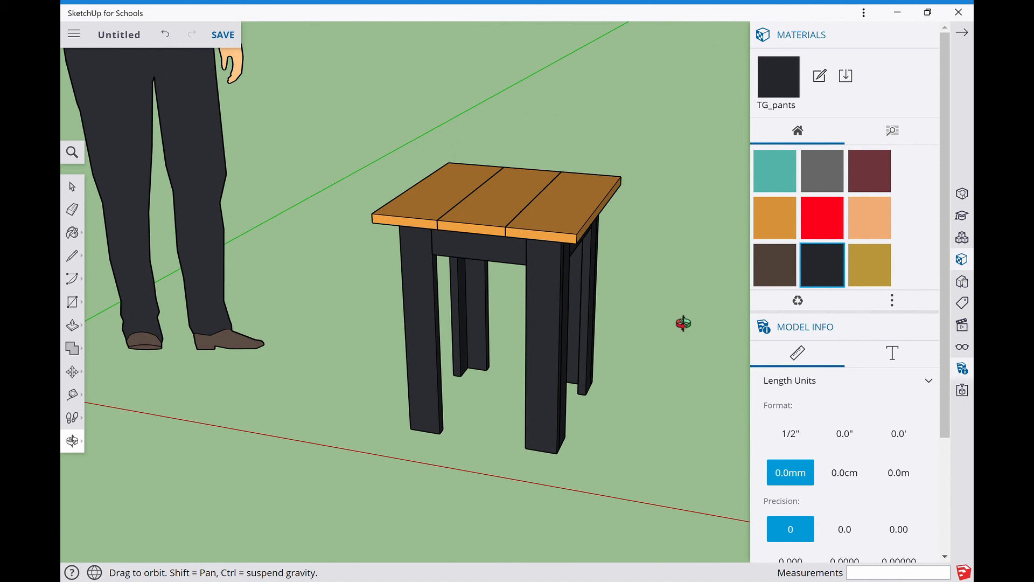
{"action": "left_click_drag", "start_coordinate": [683, 324], "coordinate": [611, 344]}
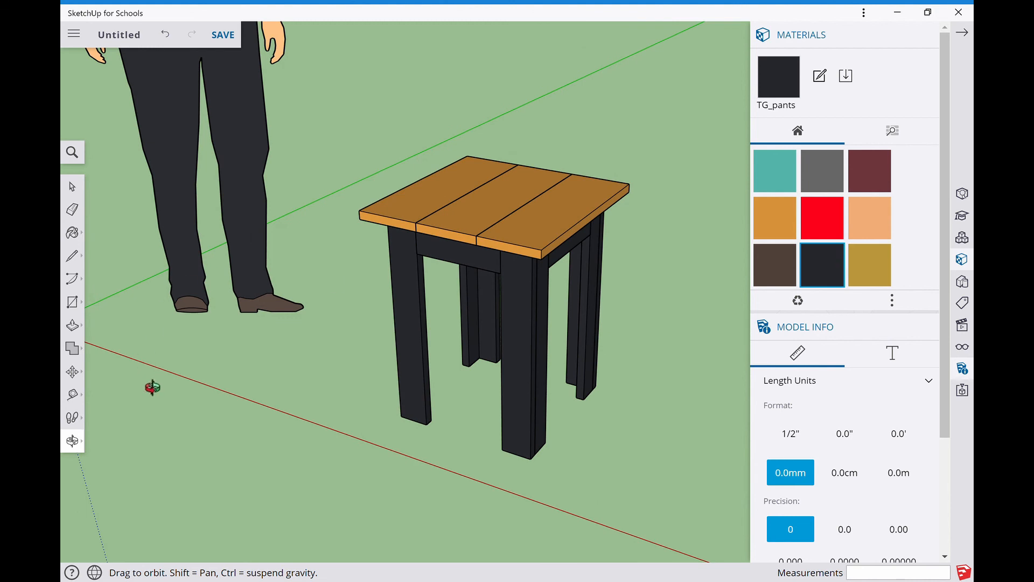
{"action": "left_click_drag", "start_coordinate": [369, 389], "coordinate": [428, 350]}
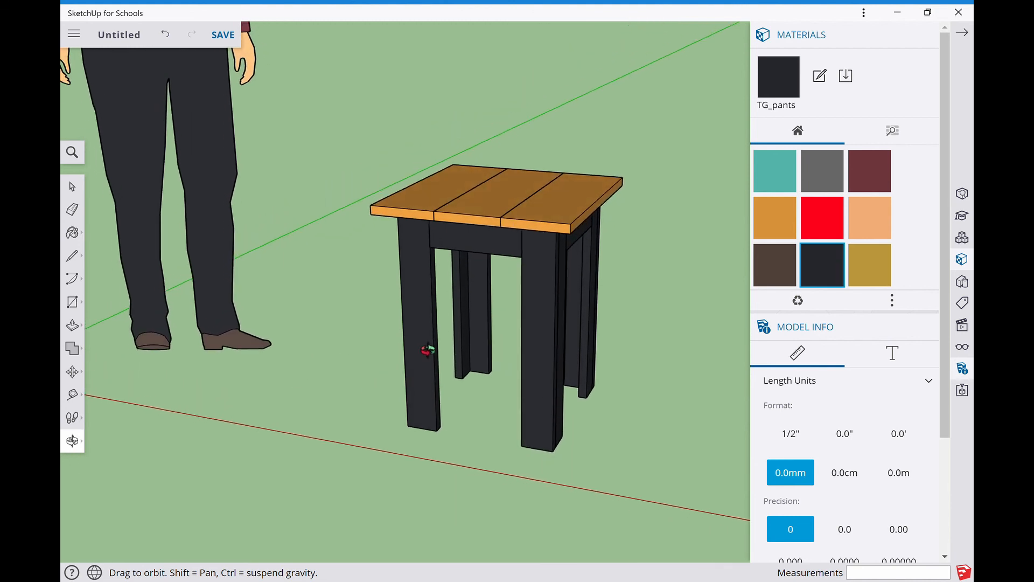